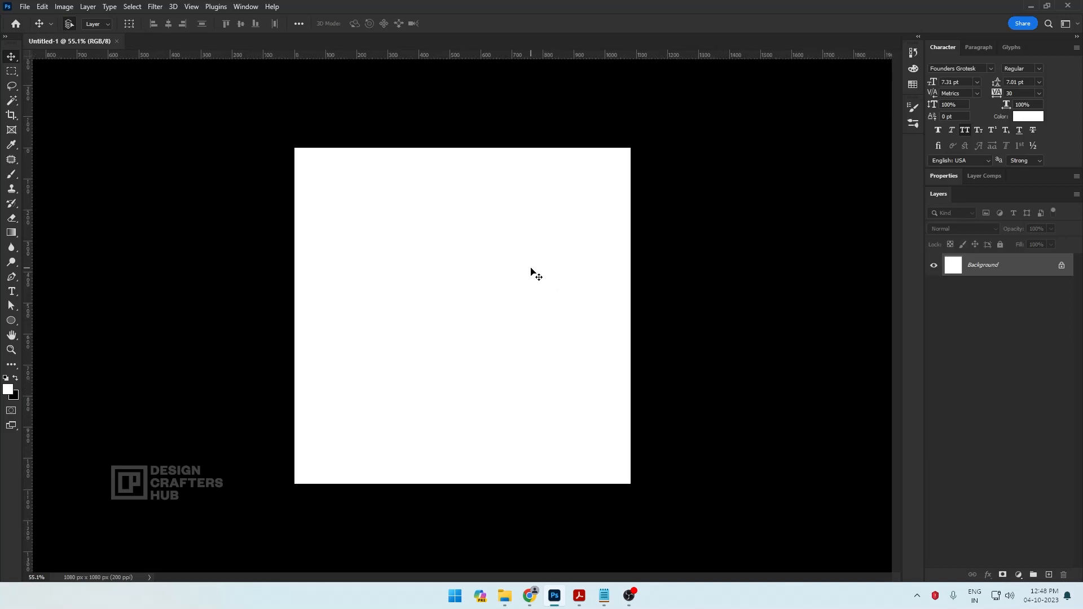
Draw a yellow-filled circle about 828 px wide and position it over the canvas's upper-right corner
left_click(12, 320)
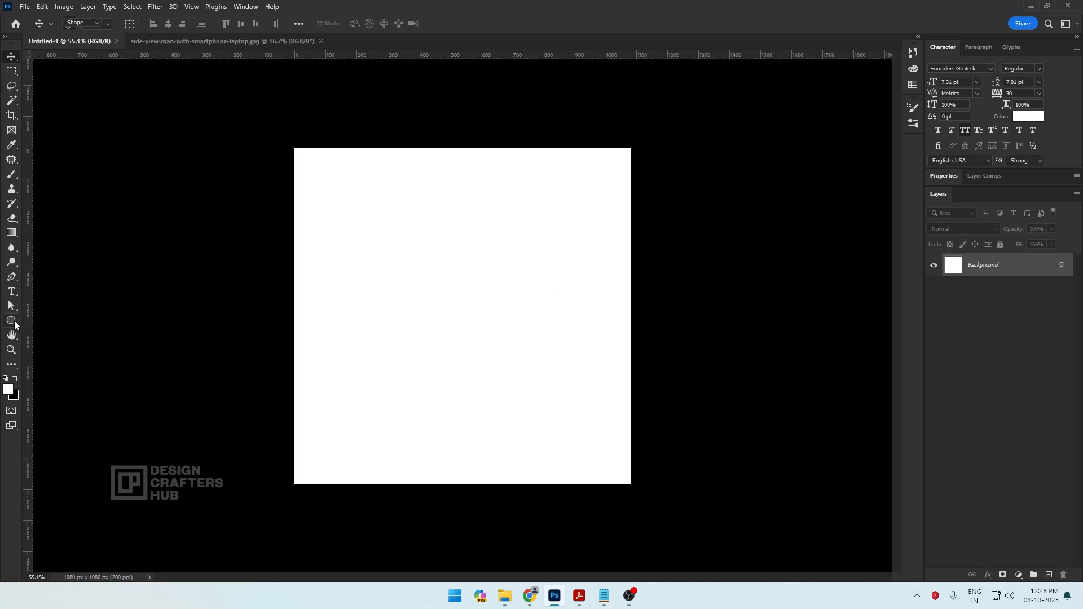
left_click_drag(511, 220, 718, 476)
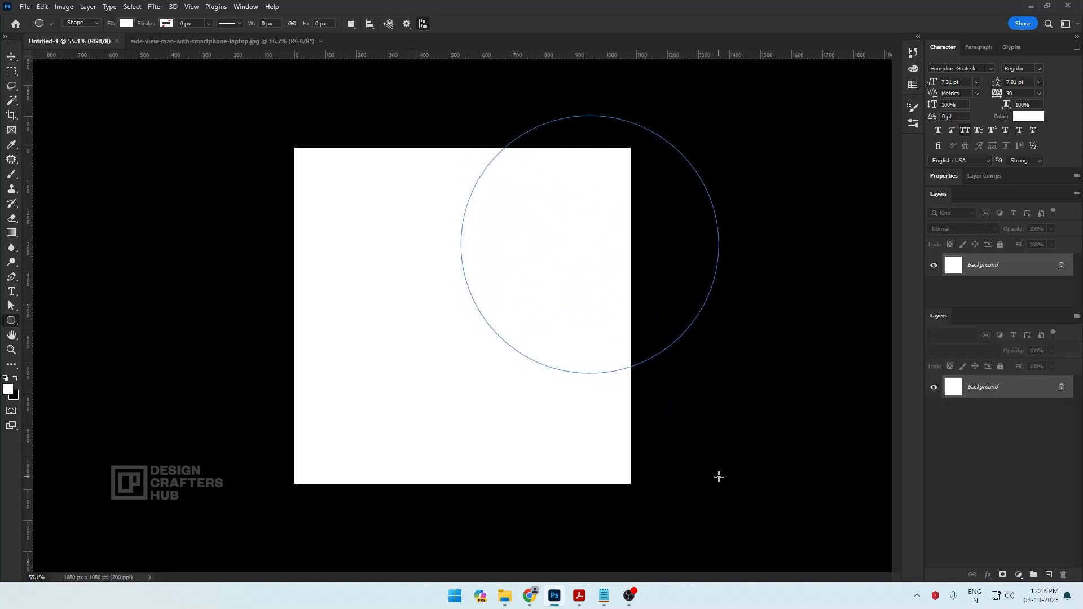
left_click(126, 24)
left_click(195, 45)
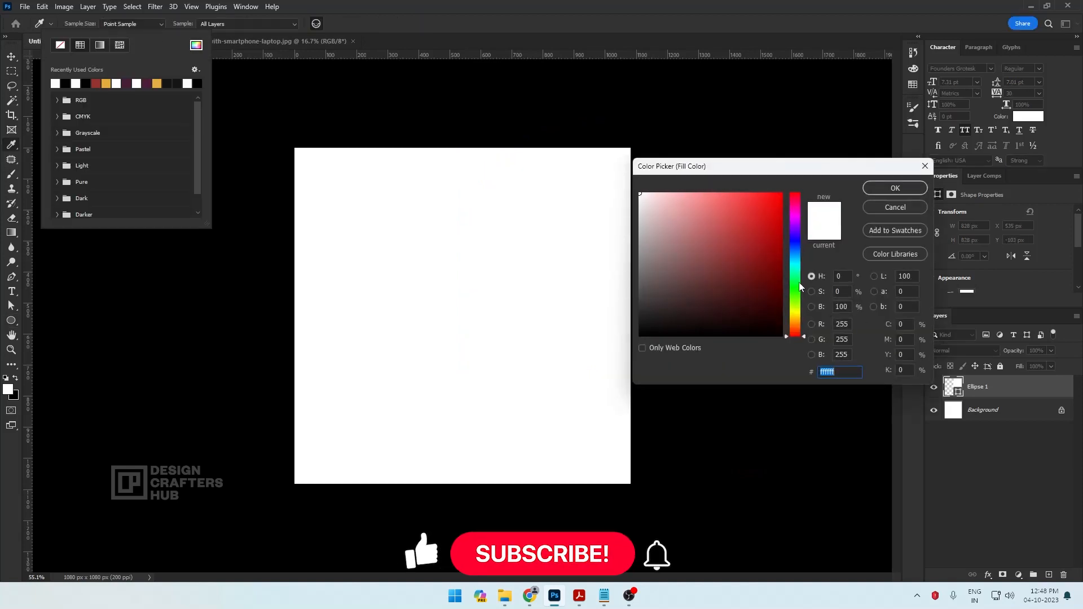
left_click_drag(804, 335, 807, 316)
left_click_drag(776, 200, 793, 148)
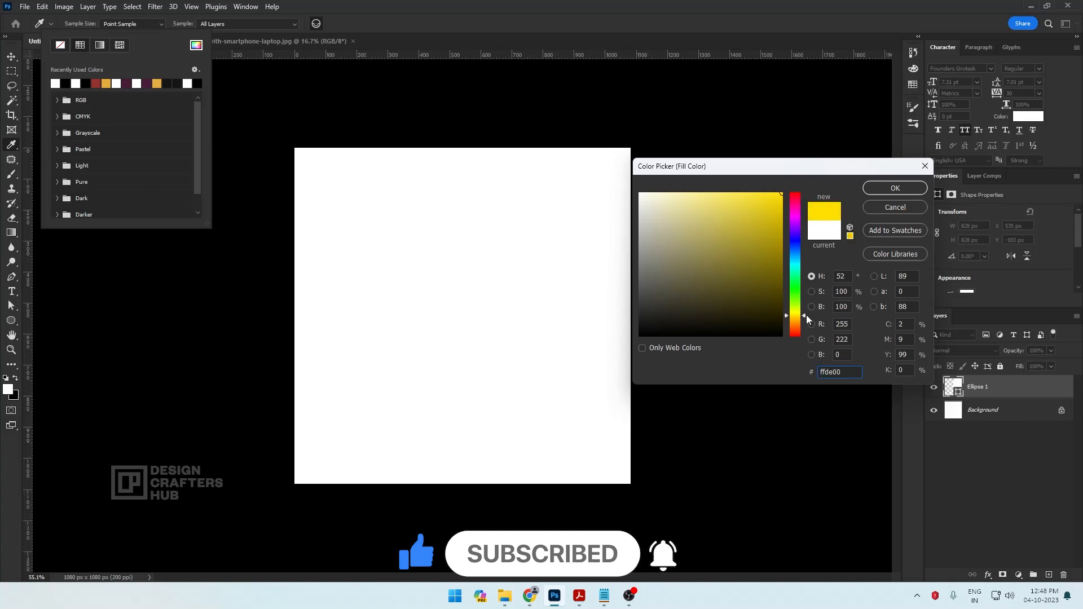
left_click_drag(806, 316, 806, 315)
left_click(896, 188)
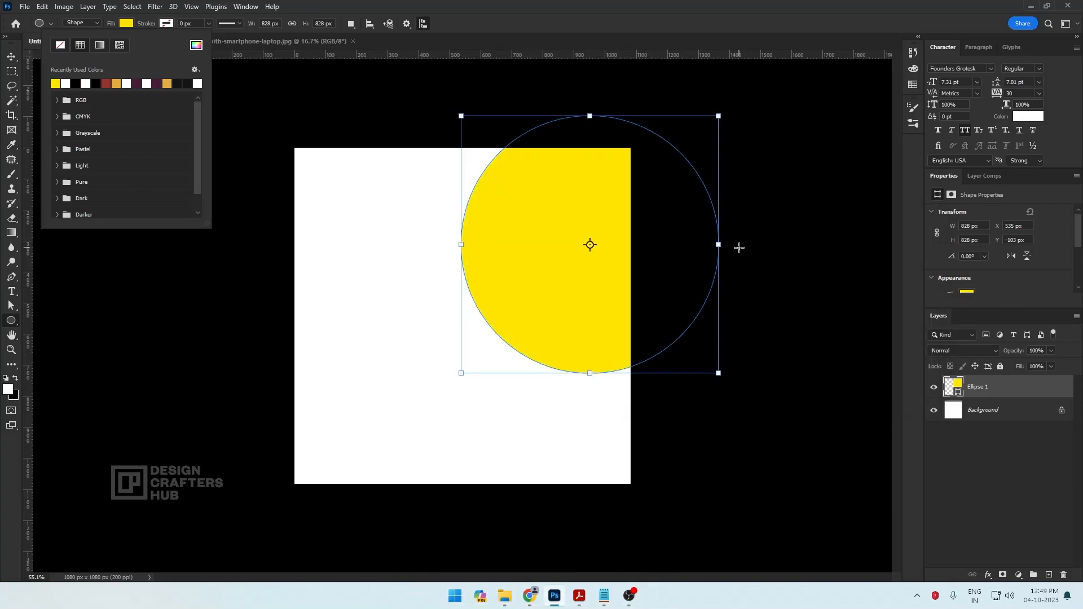
key("v")
left_click_drag(605, 312, 600, 309)
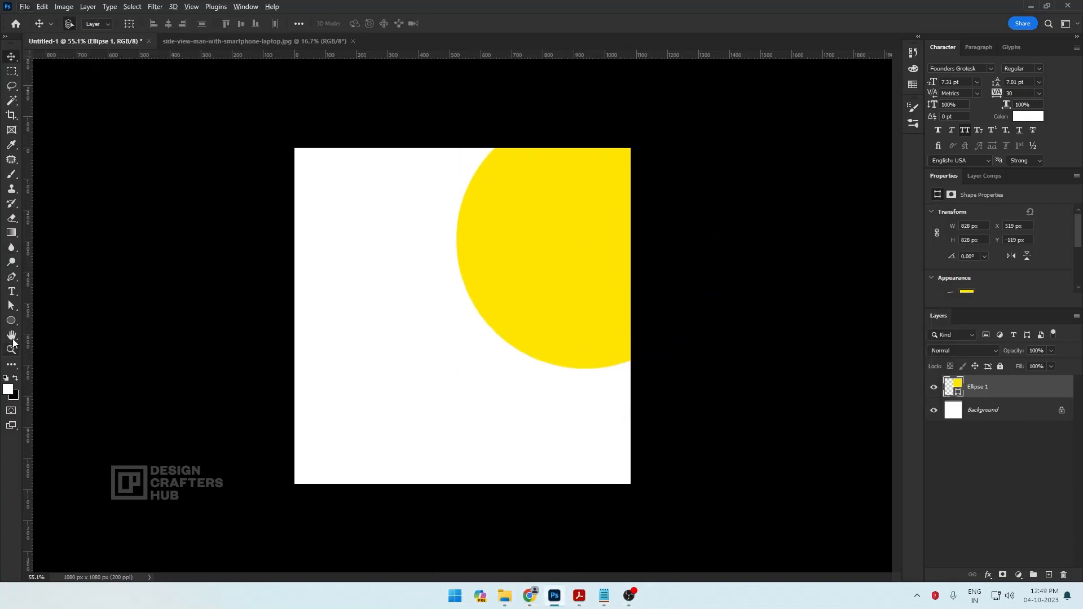
Draw a second circle about 442 px wide and move it onto the lower part of the yellow circle
left_click(12, 320)
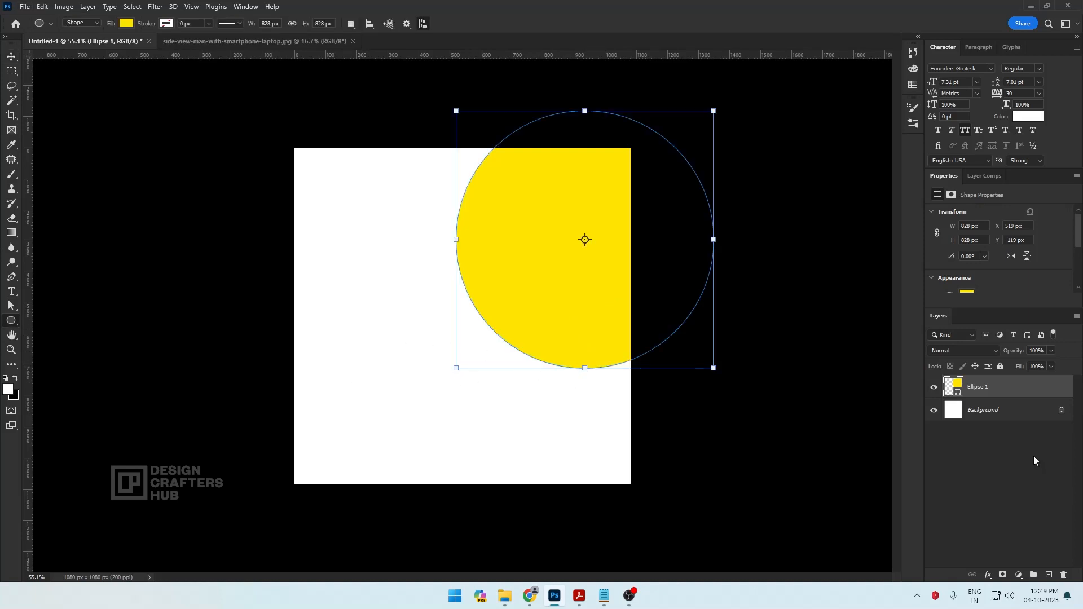
mouse_move(352, 368)
left_mouse_down()
mouse_move(536, 500)
mouse_move(624, 505)
left_mouse_up()
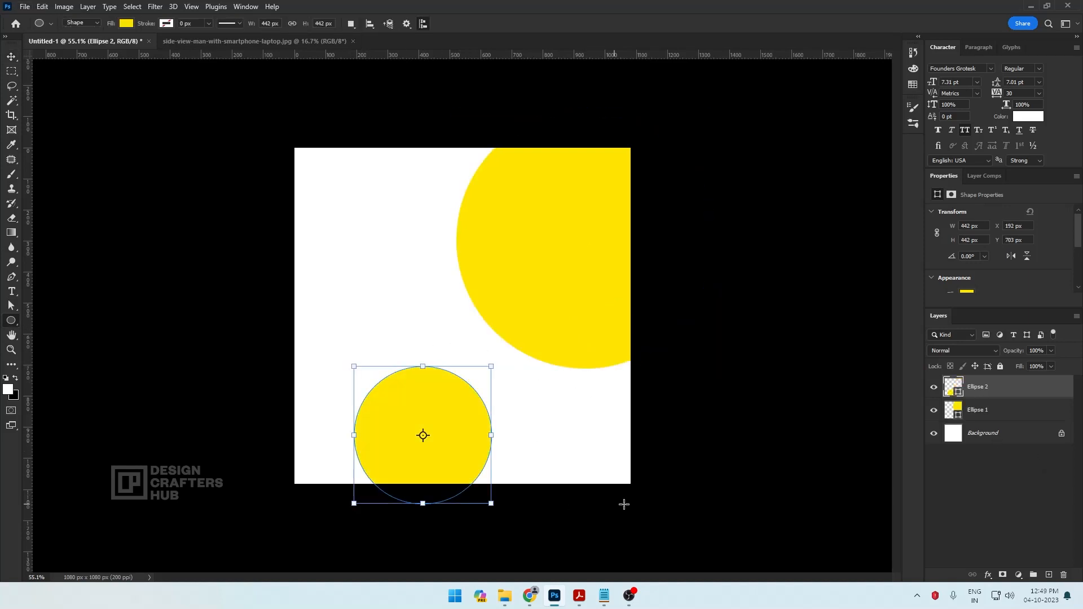
key("a")
left_click_drag(469, 460, 576, 331)
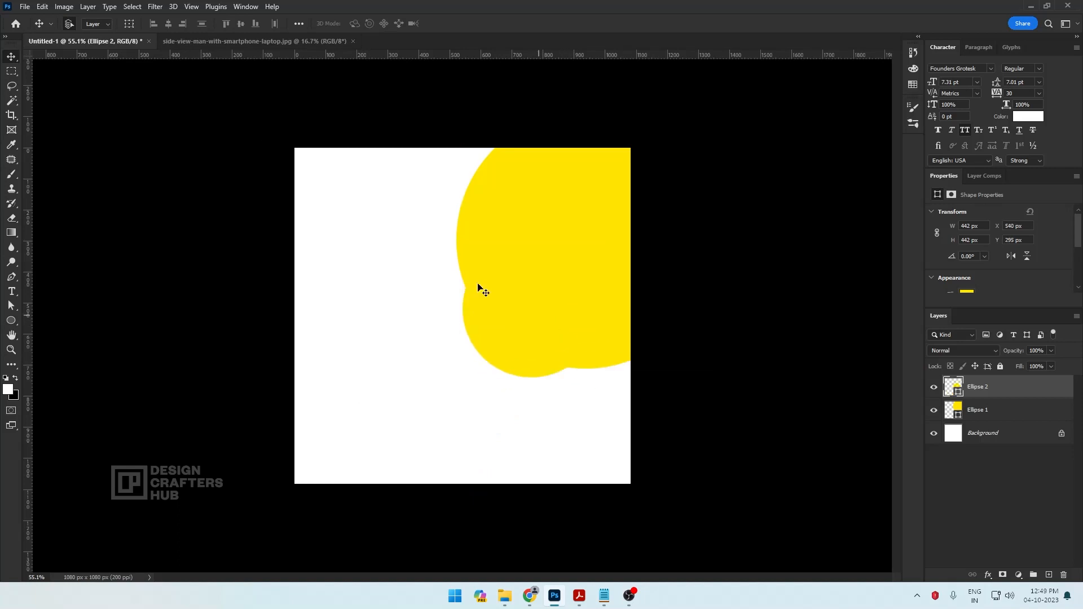
Fill the smaller circle with black
left_click(149, 24)
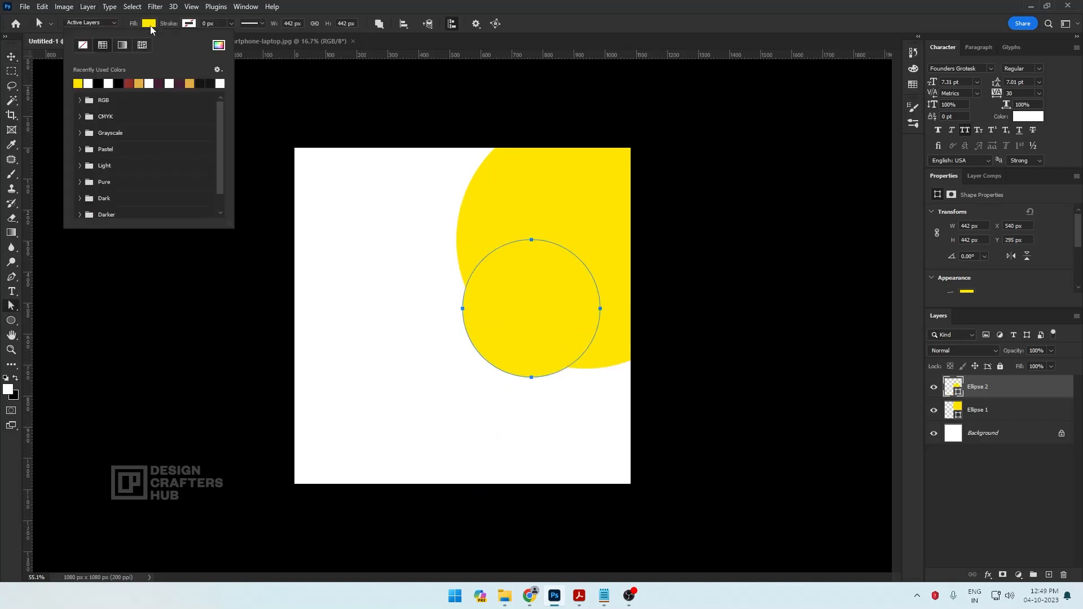
left_click(119, 83)
key("v")
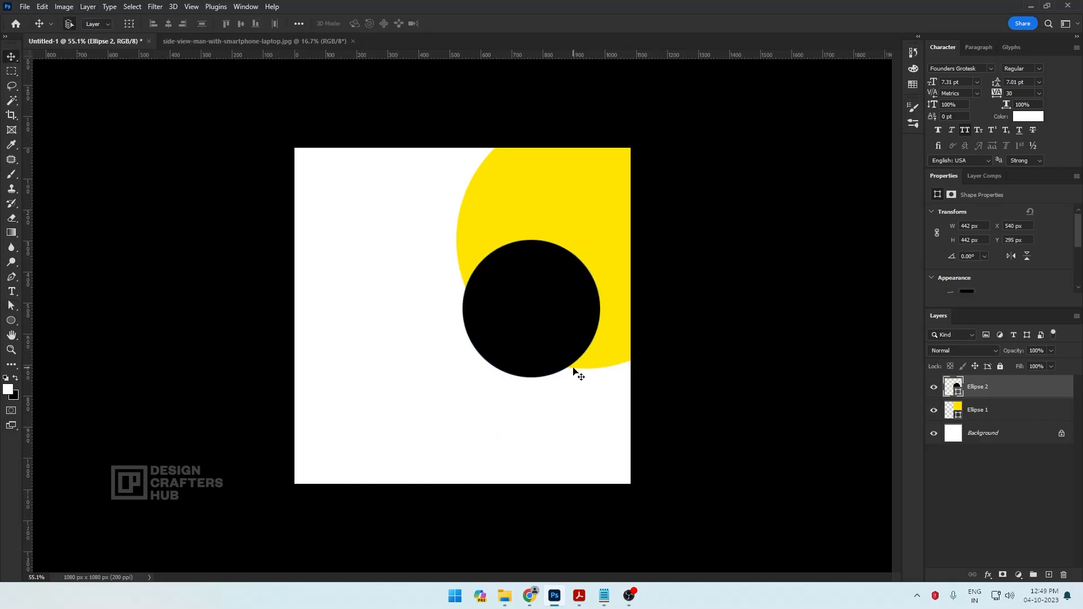
Enlarge the black circle to about 636 px wide and position it over the yellow circle, extending past the canvas's right edge
left_click_drag(541, 343, 550, 330)
key("ctrl+t")
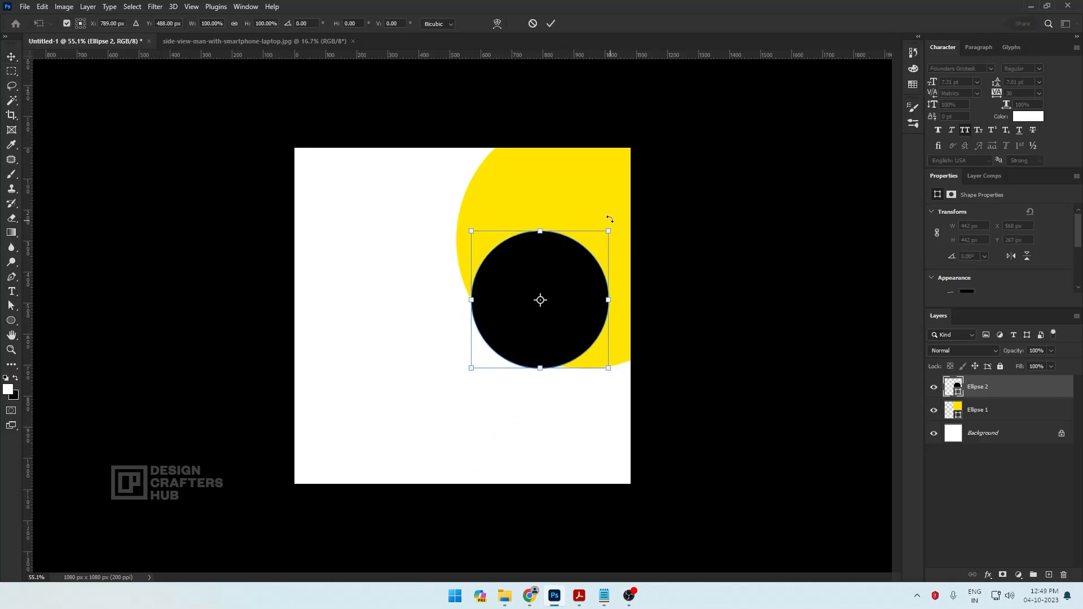
left_click_drag(607, 230, 645, 209)
left_click_drag(596, 276, 617, 266)
key("Return")
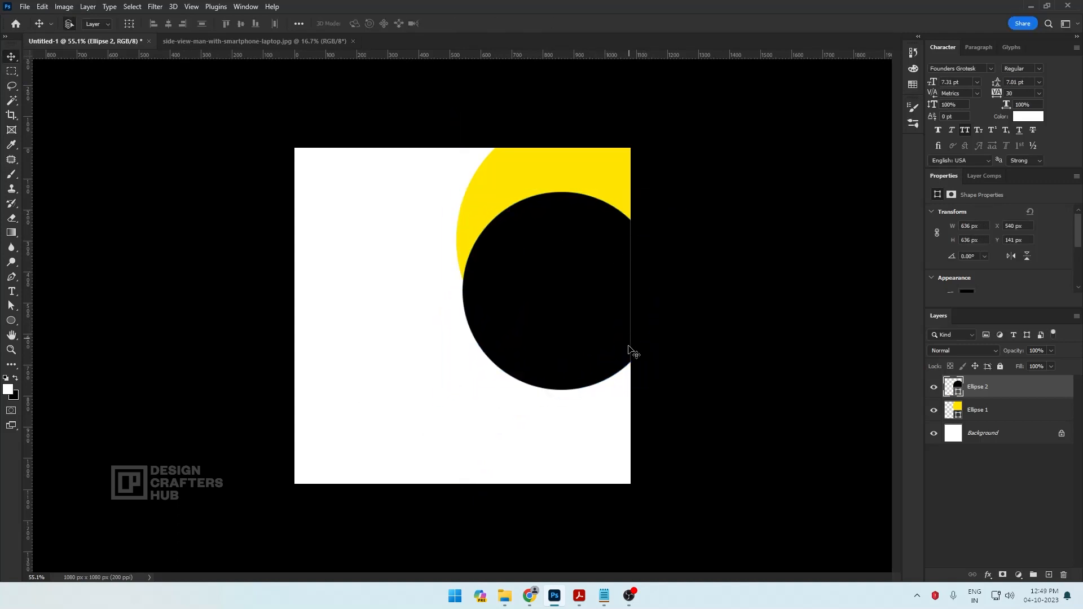
Duplicate the black circle toward the canvas's lower-right corner and fill the copy with dark navy 04092a
left_click_drag(590, 342, 616, 488)
key("a")
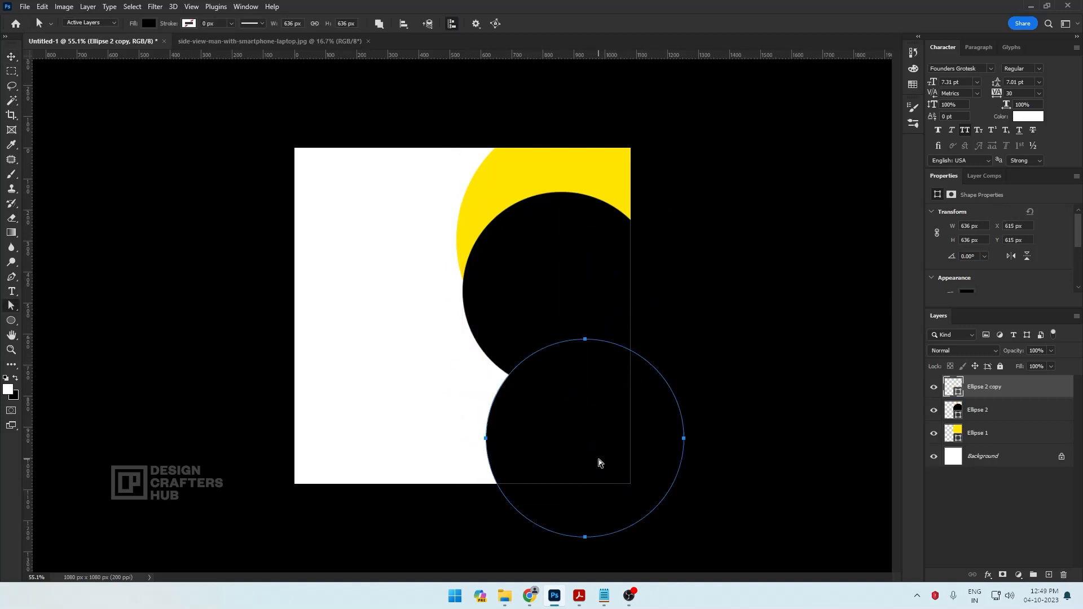
left_click(150, 23)
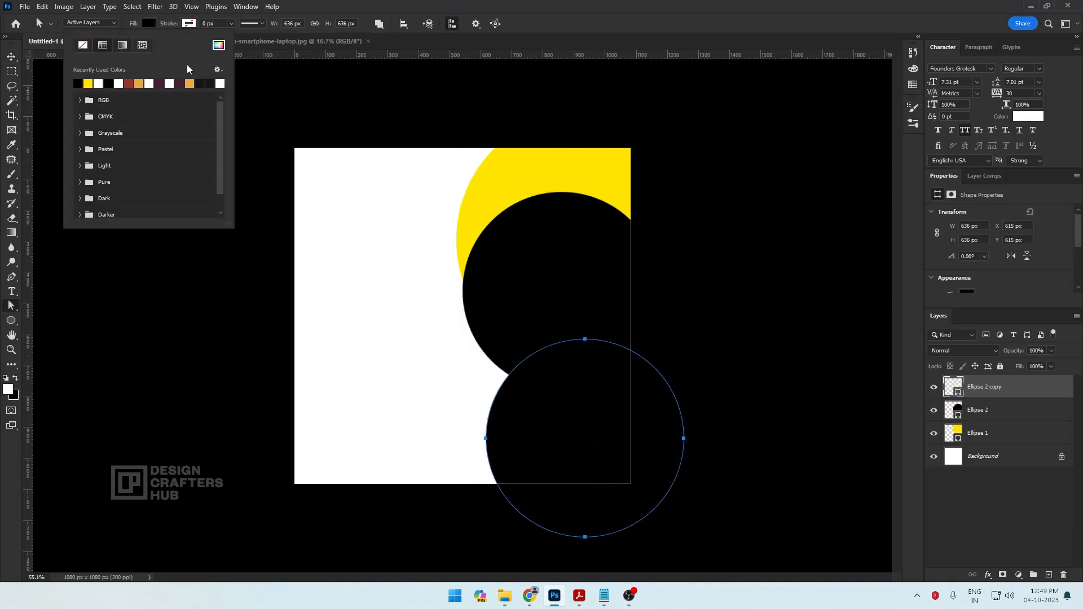
left_click(218, 45)
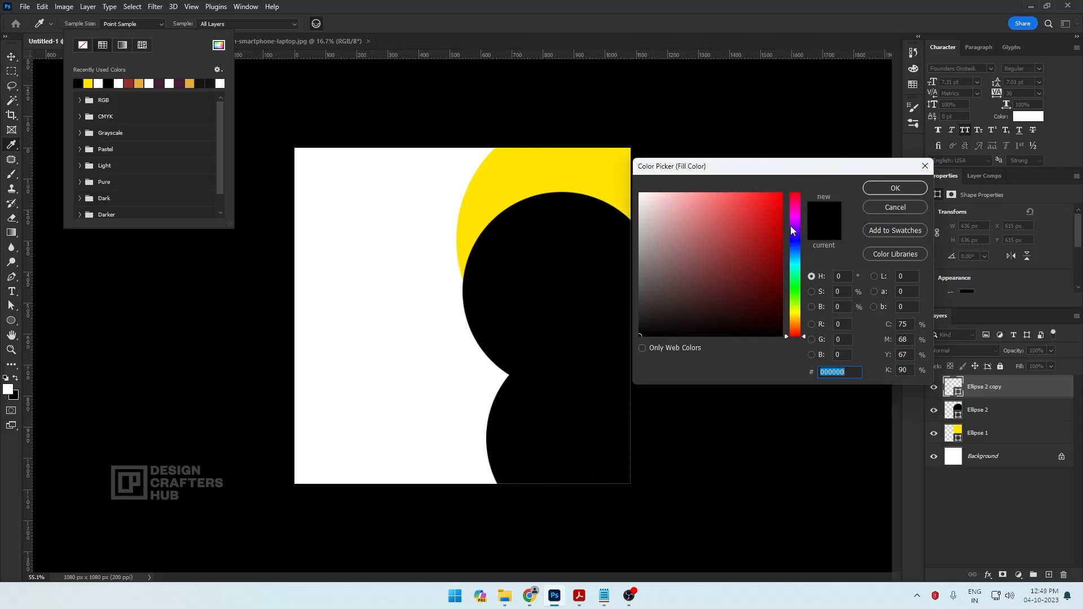
left_click_drag(791, 226, 768, 312)
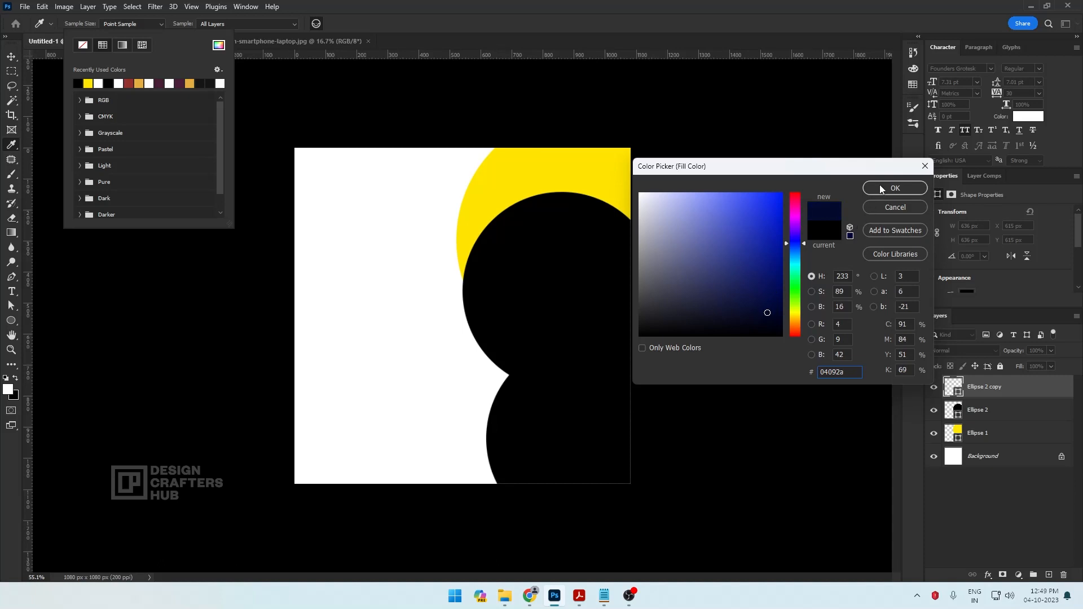
left_click(880, 188)
Place the navy circle's layer directly above the background and move the circle up so the black circle partly covers it
key("v")
mouse_move(620, 432)
left_mouse_down()
mouse_move(650, 433)
mouse_move(639, 435)
left_mouse_up()
left_click_drag(993, 391, 990, 443)
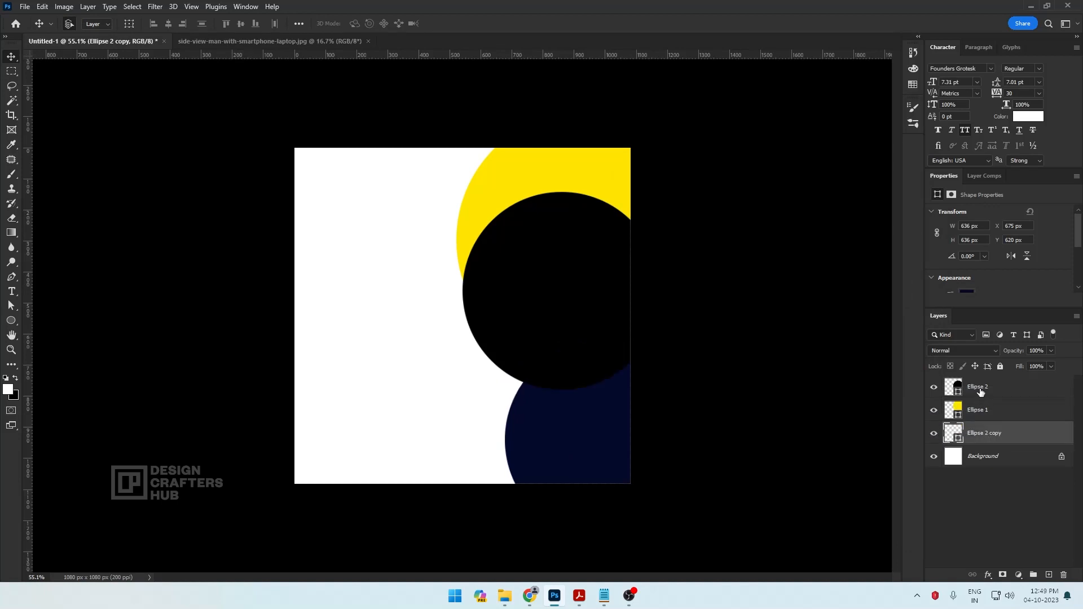
left_click(981, 392)
left_click_drag(594, 445, 579, 345)
Enlarge the black circle to about 687 px wide and nudge it into line with the yellow circle's left edge
left_click(519, 265)
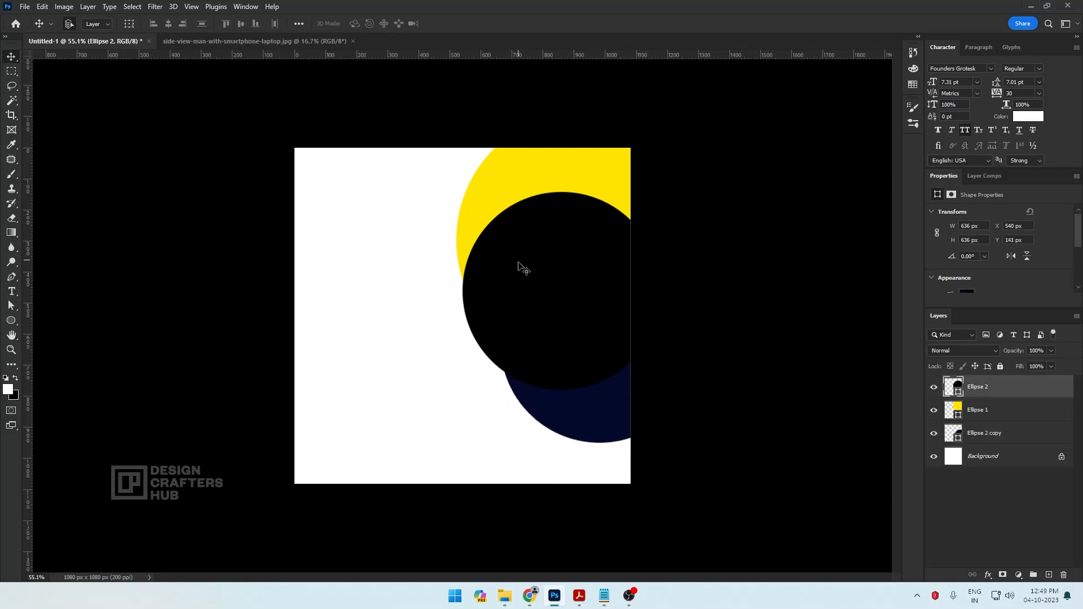
key("ctrl+t")
left_click_drag(660, 192, 668, 184)
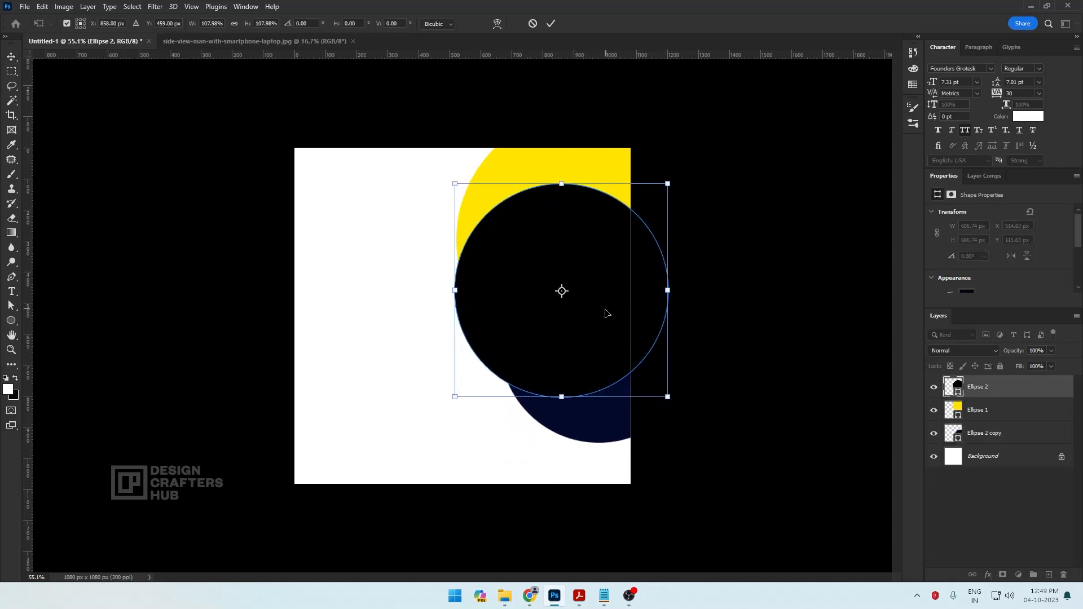
left_click_drag(583, 343, 582, 326)
key("Return")
Adjust the navy circle's vertical position so a slightly larger crescent shows below the black circle
left_click_drag(588, 415, 587, 431)
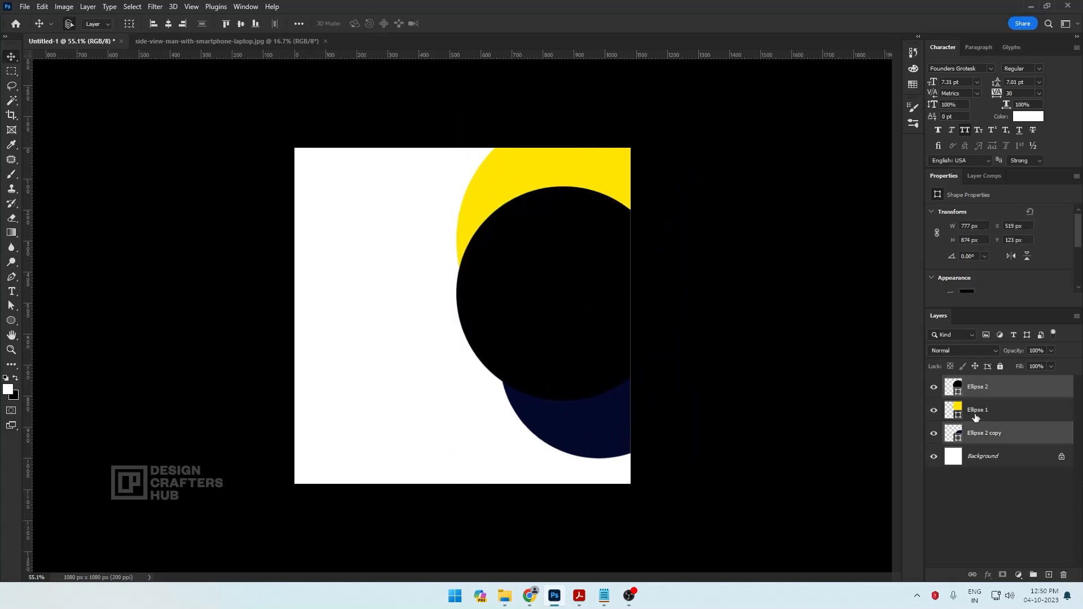
left_click(972, 414)
left_click(970, 390)
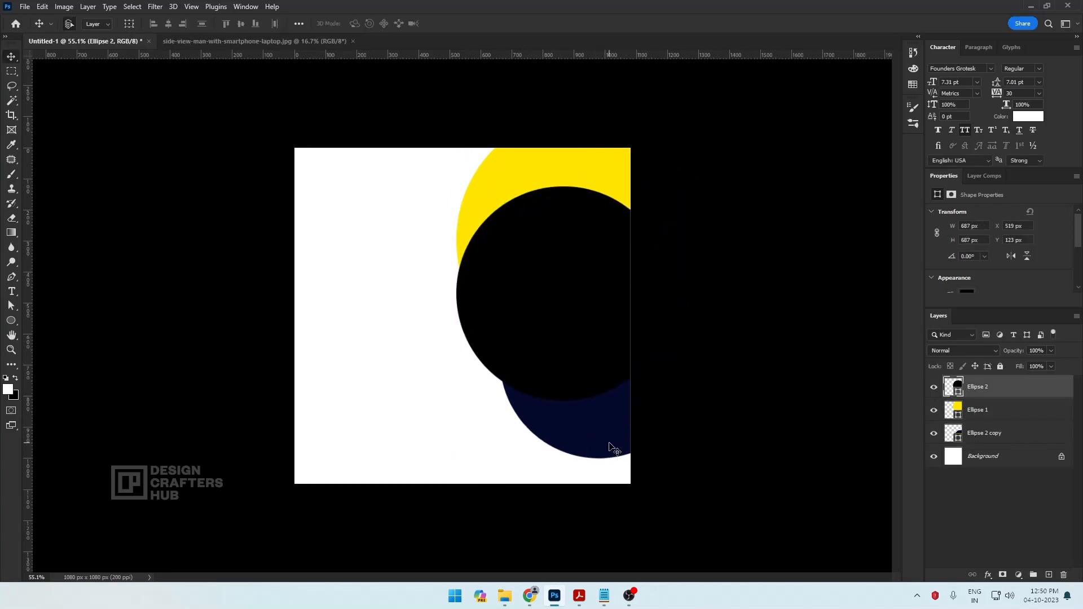
left_click_drag(614, 450, 614, 444)
Copy the entire side-view-man-with-smartphone-laptop.jpg photo and paste it into Untitled-1 above the black circle's layer
left_click(547, 321)
left_click(241, 42)
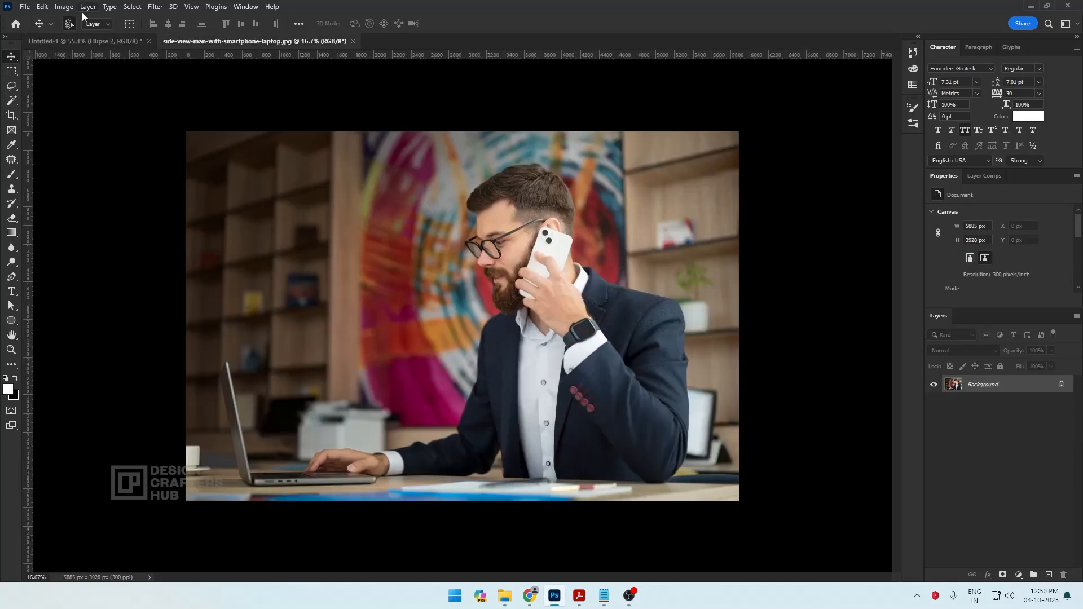
left_click(133, 7)
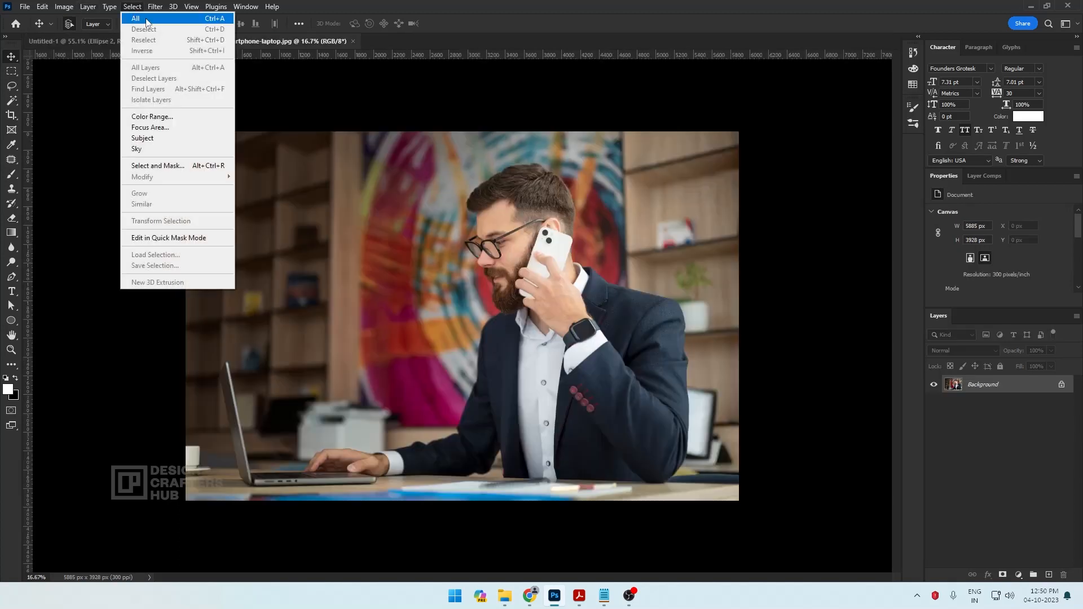
left_click(135, 18)
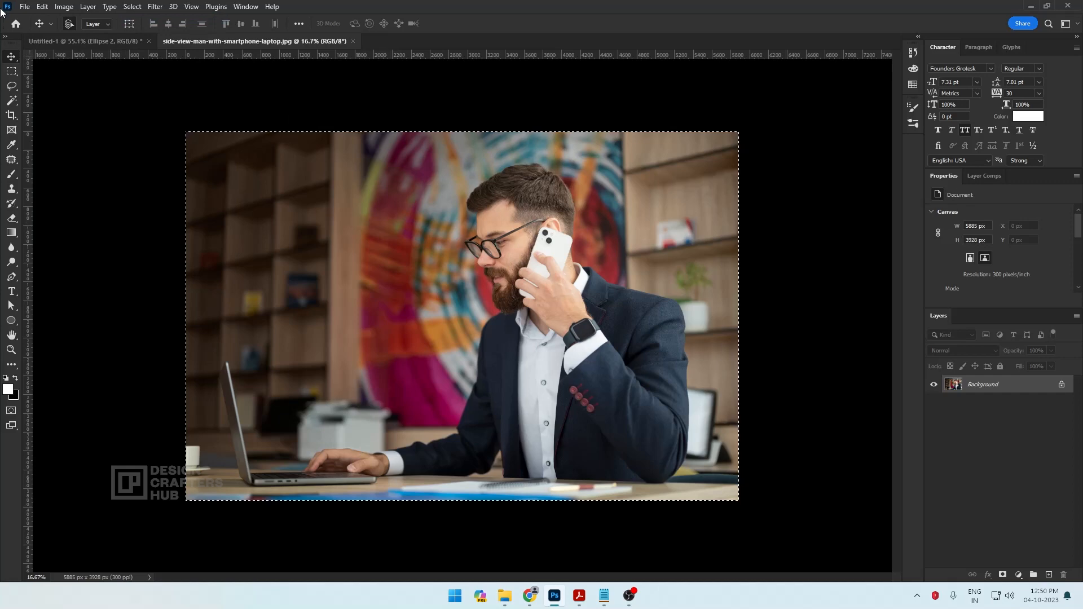
left_click(43, 7)
left_click(66, 88)
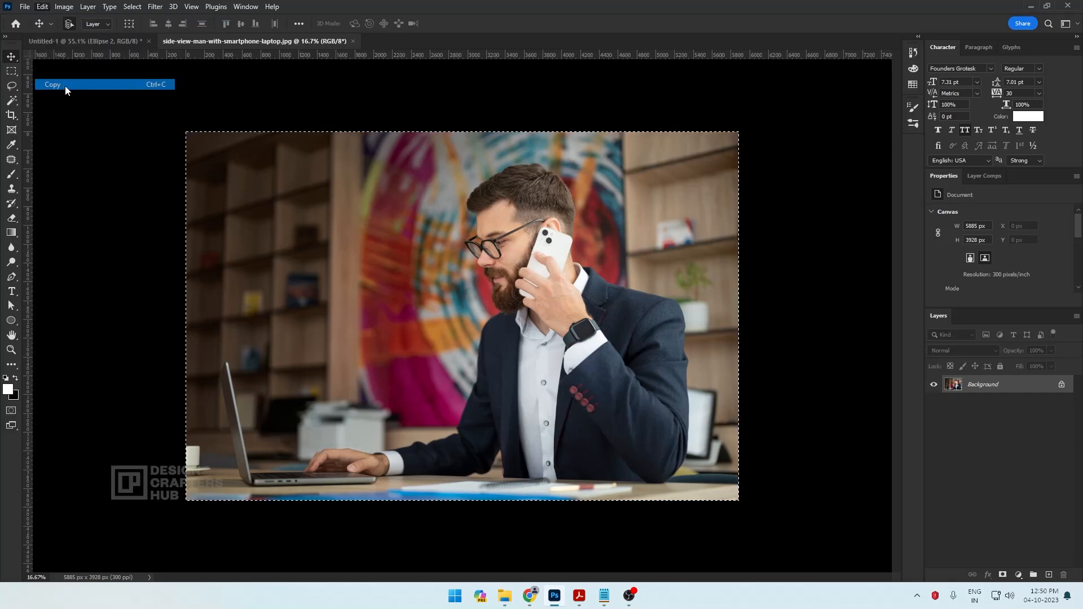
left_click(101, 42)
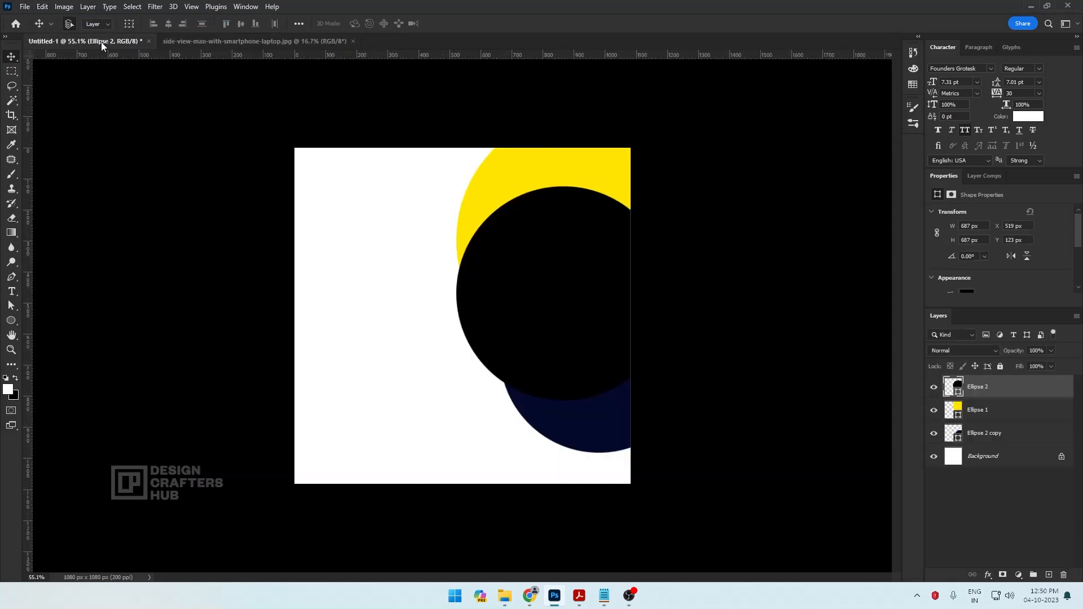
left_click(43, 7)
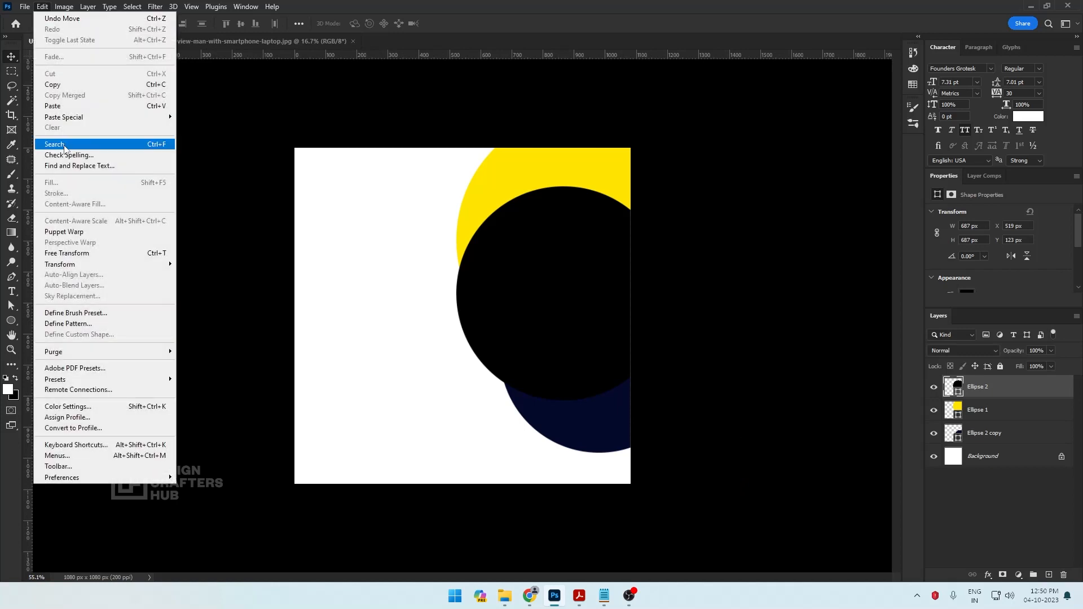
left_click(64, 106)
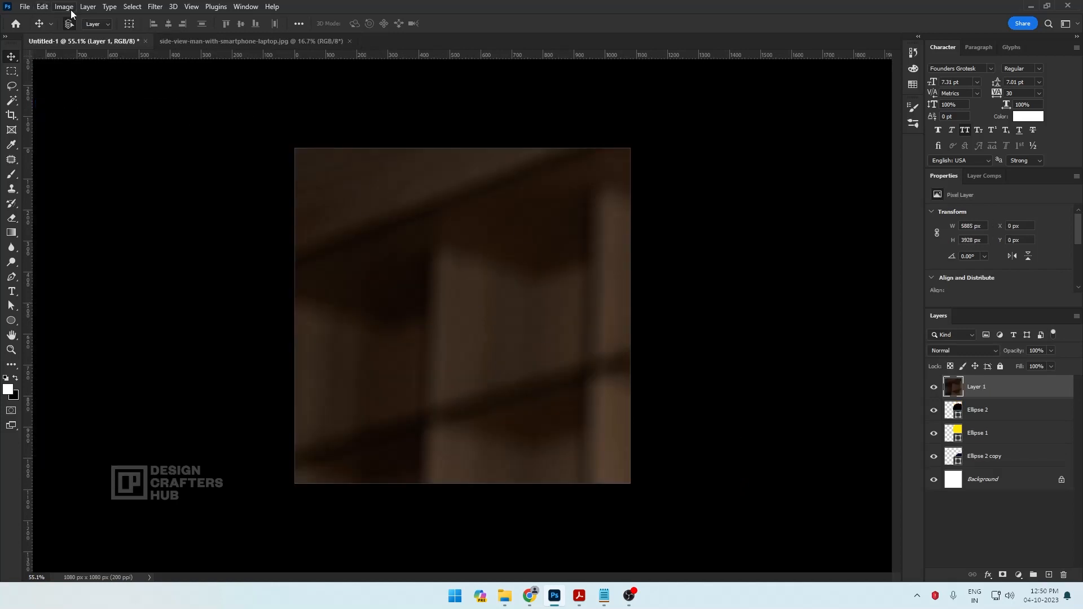
Convert the pasted photo layer to a smart object and scale it down to about 1062 by 709 px, positioned over the black circle
right_click(1010, 384)
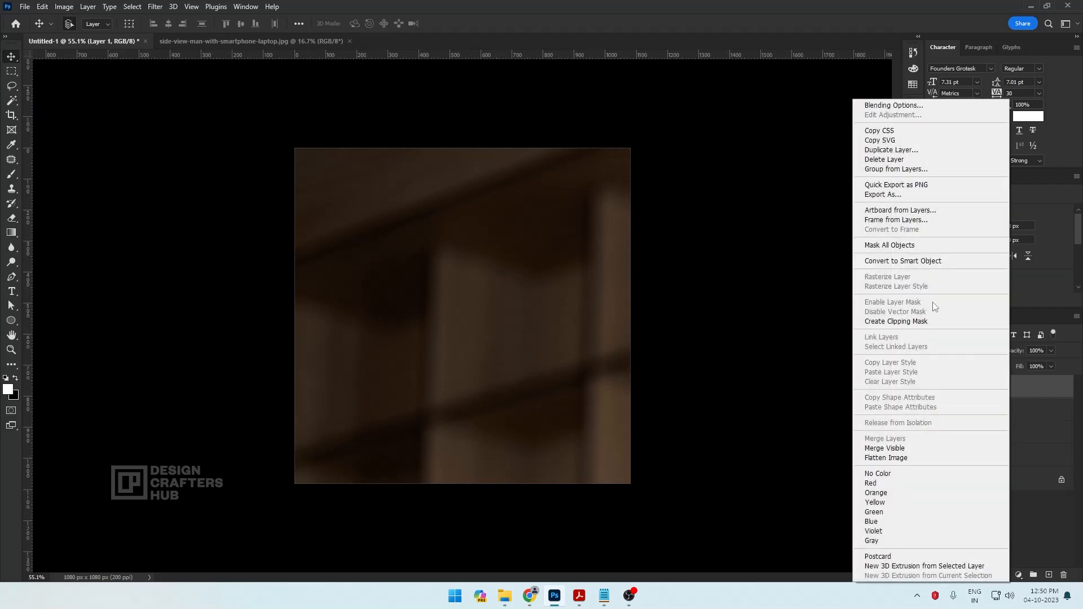
left_click(890, 262)
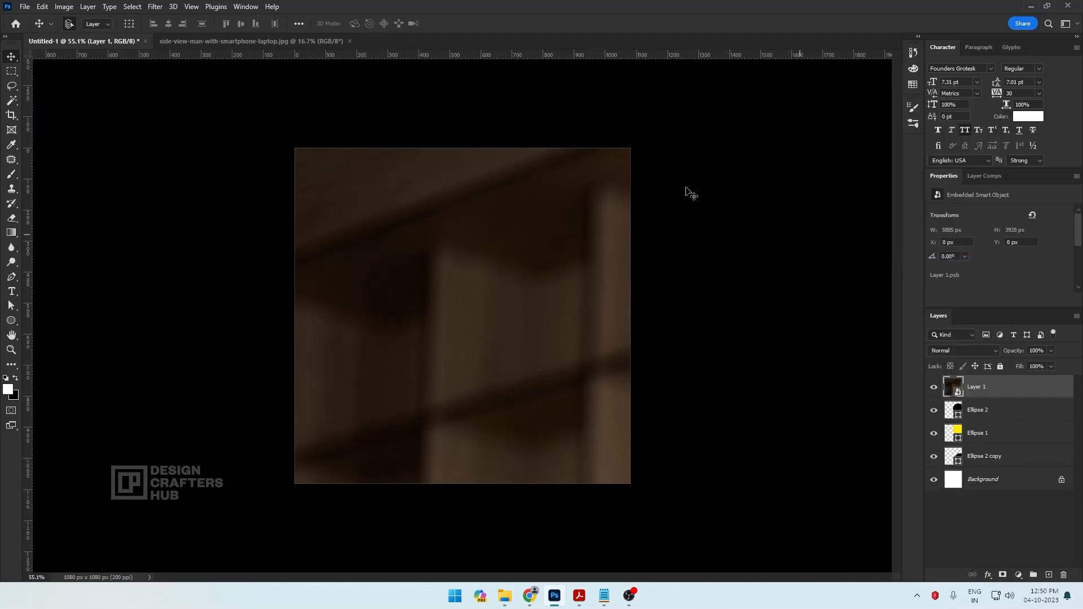
left_click(43, 7)
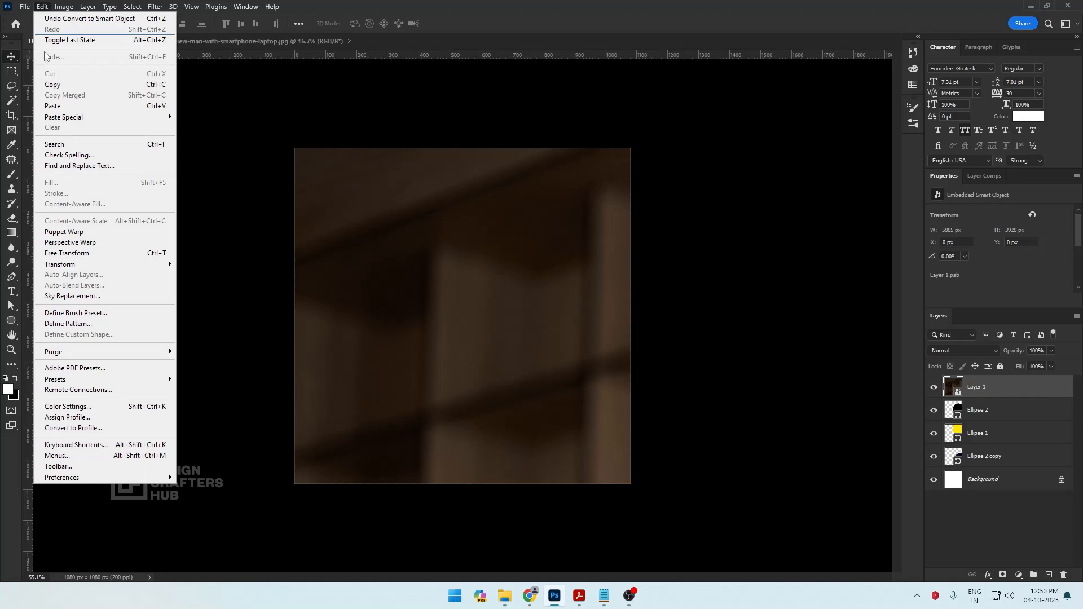
left_click(85, 257)
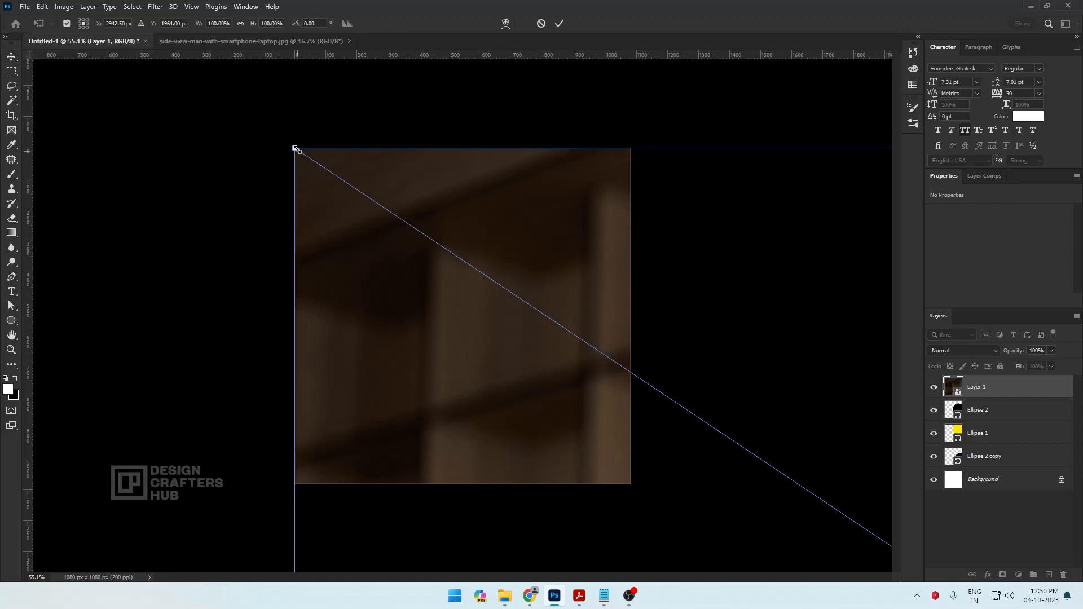
left_click_drag(295, 149, 507, 245)
left_click_drag(674, 180, 648, 192)
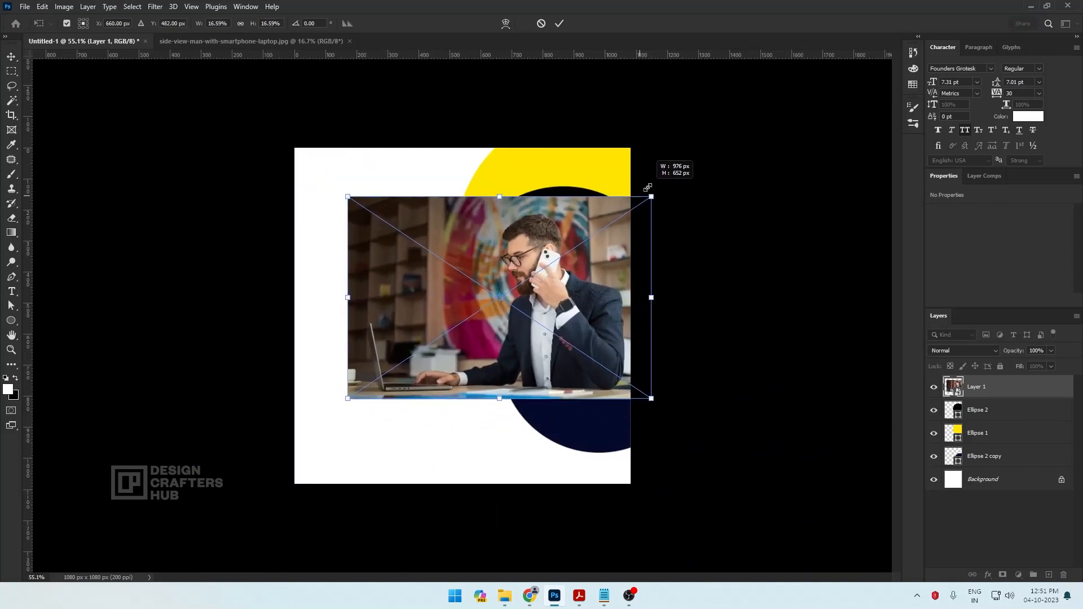
left_click_drag(595, 252, 623, 238)
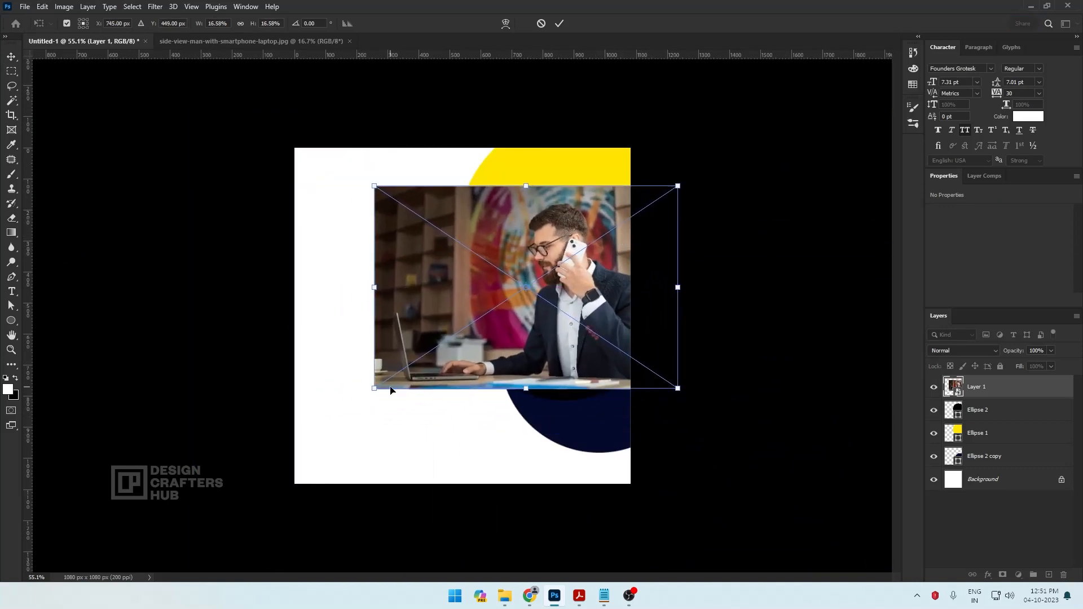
left_click_drag(376, 389, 348, 406)
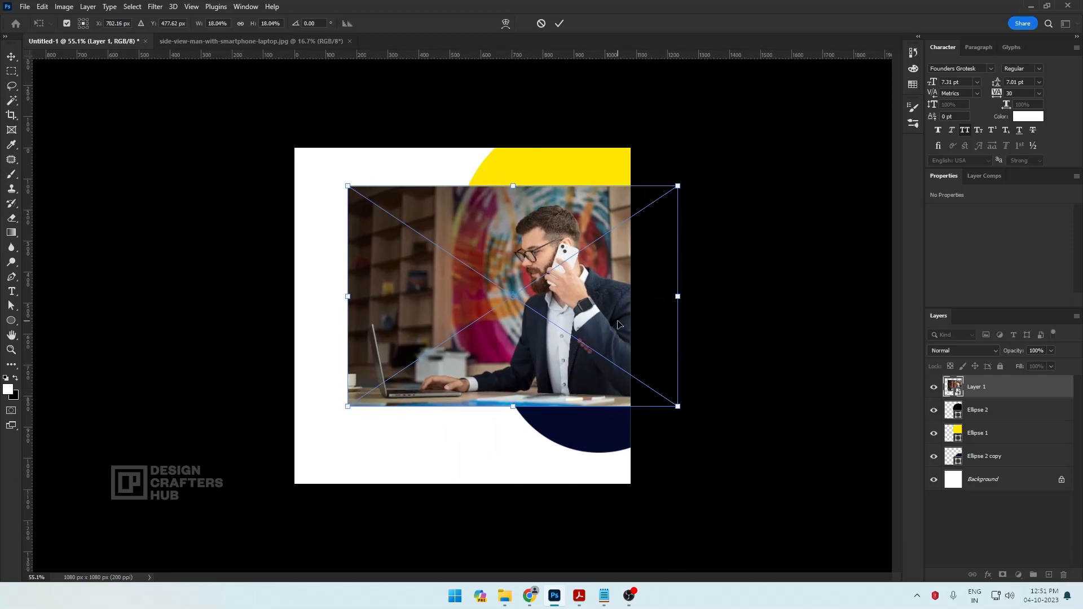
key("Return")
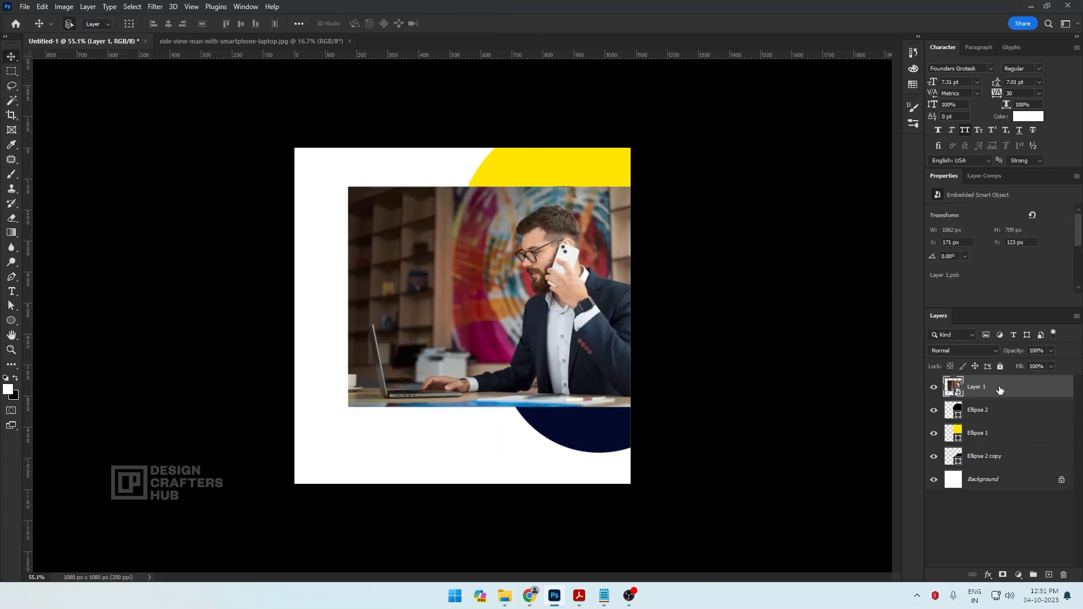
Clip the photo to the black circle with a clipping mask and nudge it slightly up and left
right_click(1000, 389)
left_click(914, 347)
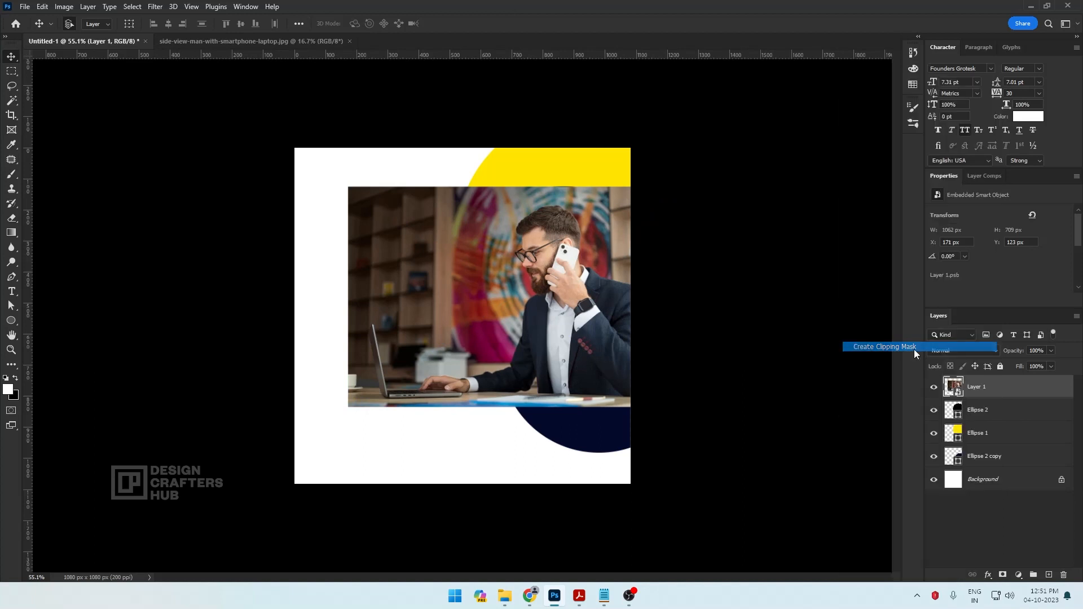
mouse_move(561, 329)
left_mouse_down()
mouse_move(541, 323)
mouse_move(558, 323)
left_mouse_up()
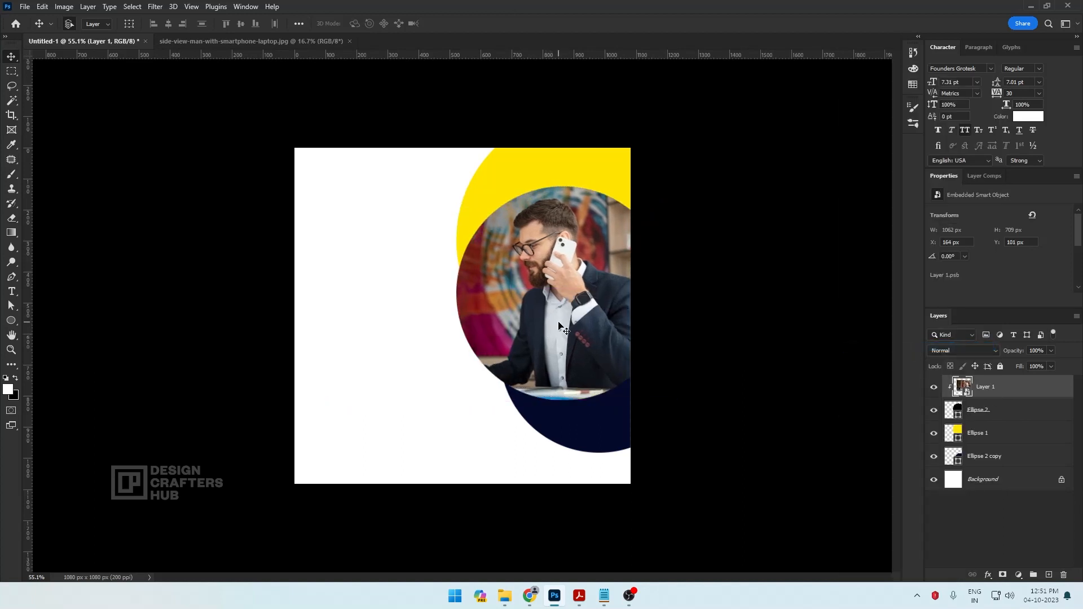
Resize the clipped photo to about 1052 px wide around the businessman and nudge the navy circle slightly up and left
key("ctrl+t")
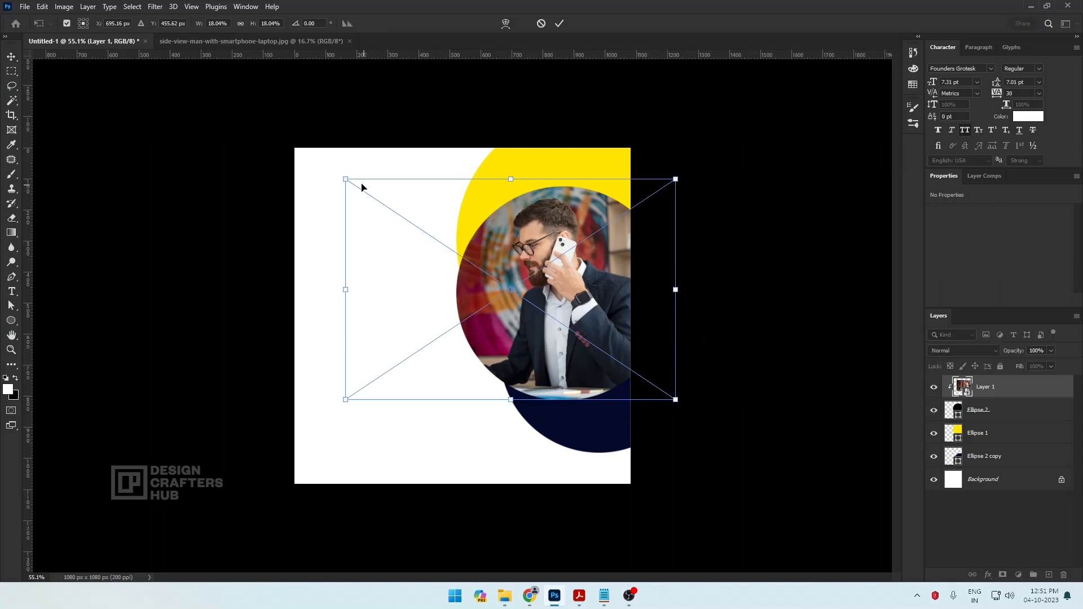
left_click_drag(348, 180, 355, 186)
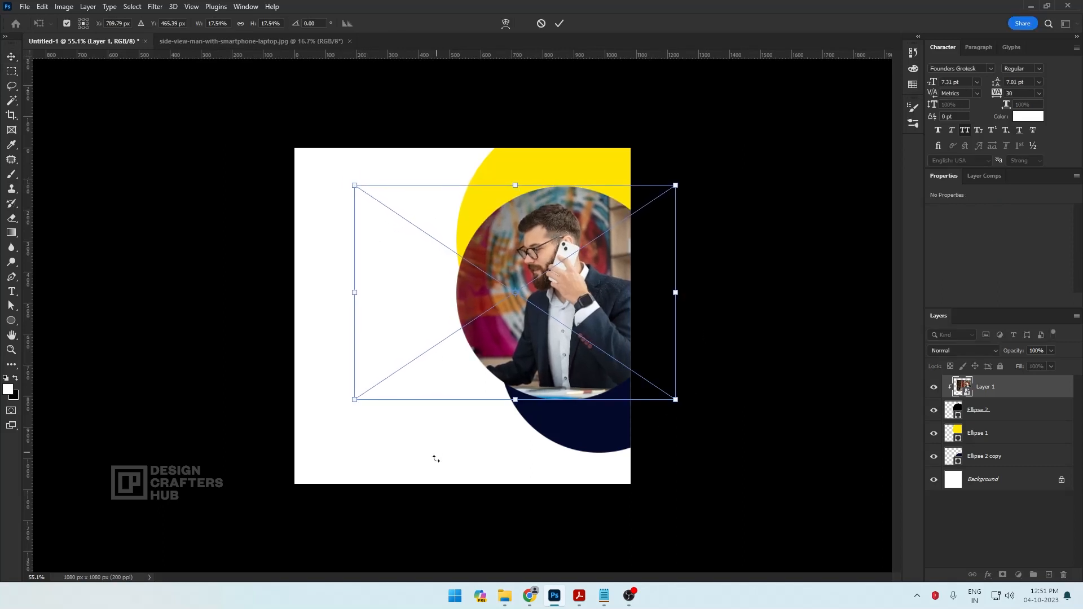
left_click_drag(682, 407, 688, 410)
key("Return")
left_click_drag(601, 441, 597, 431)
left_click(572, 321)
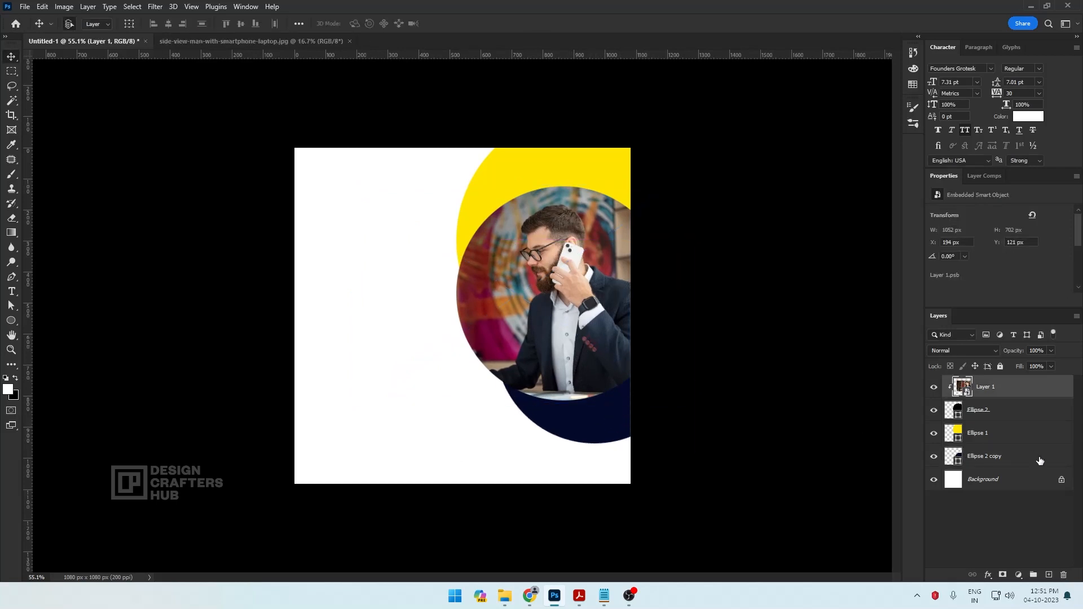
Duplicate the black circle's layer and place the copy above the photo layer
left_click(952, 410)
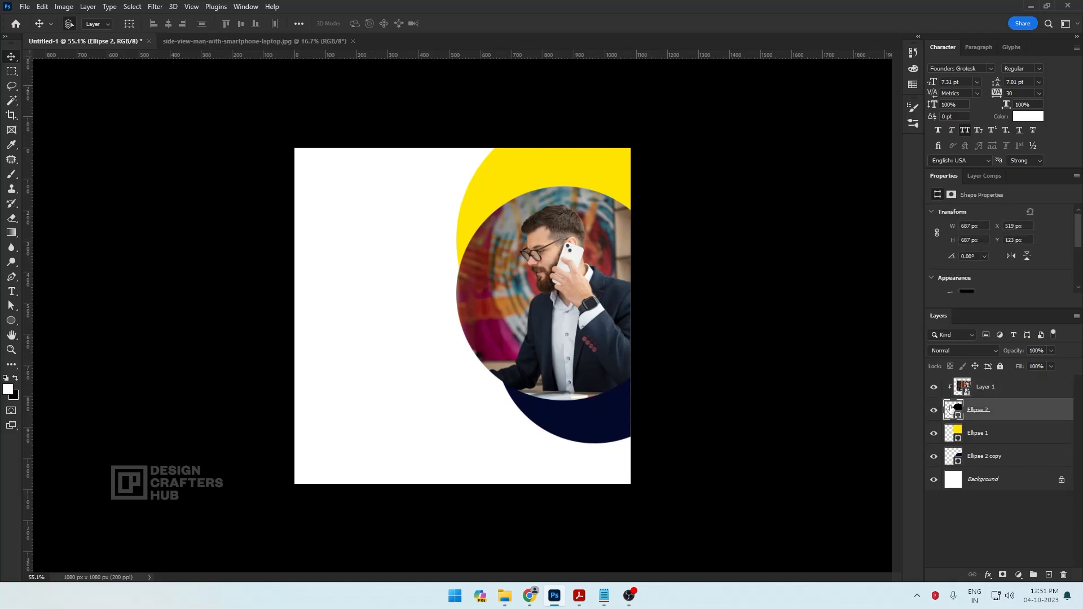
right_click(968, 411)
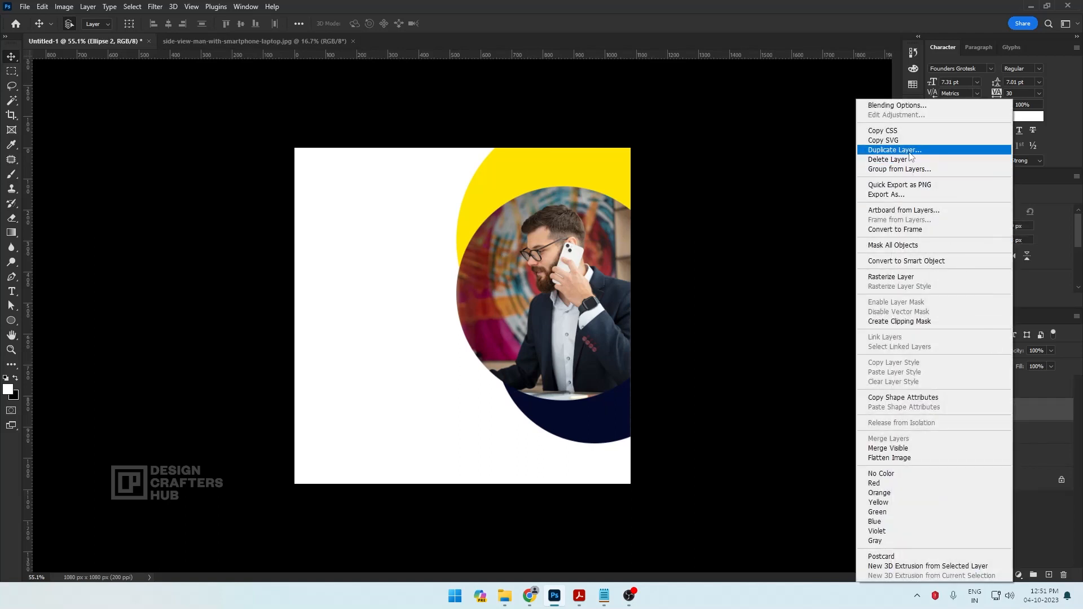
left_click(909, 151)
left_click(642, 164)
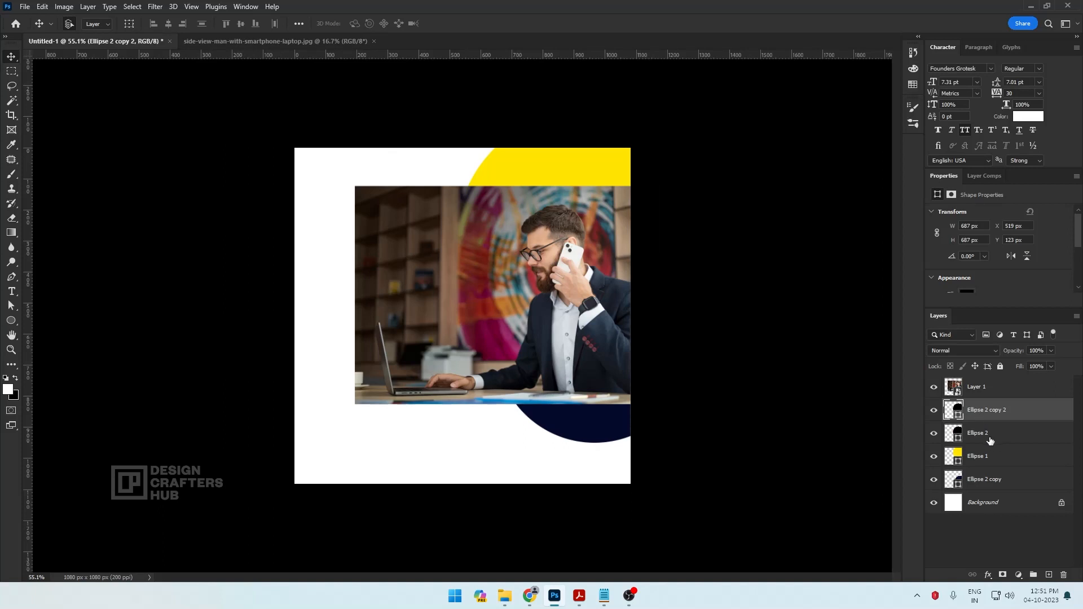
left_click_drag(994, 417, 993, 390)
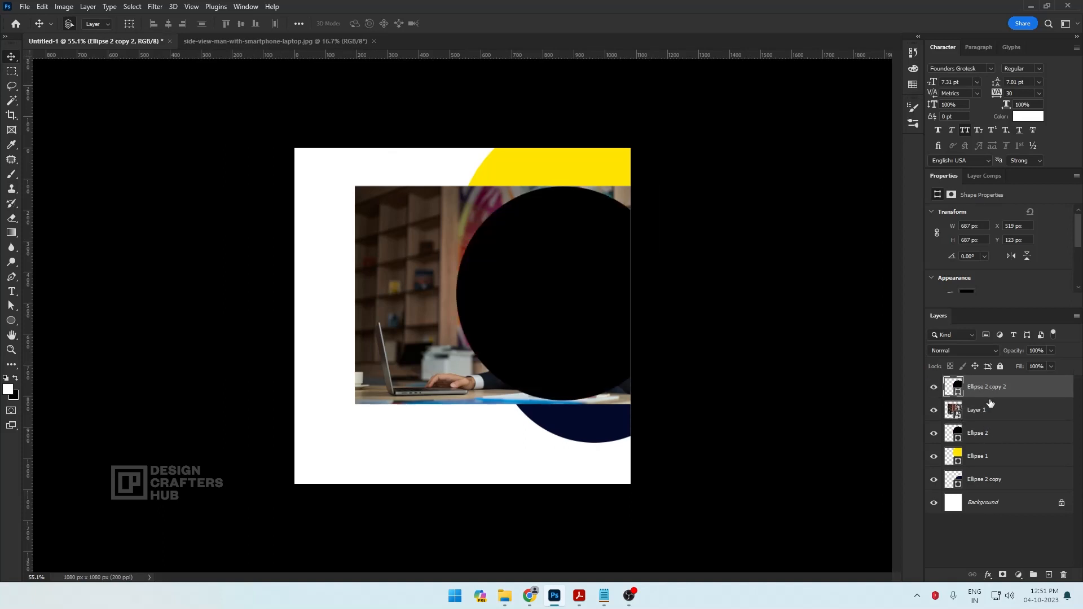
Clip the photo layer to the original black circle again
left_click(986, 412)
right_click(1002, 415)
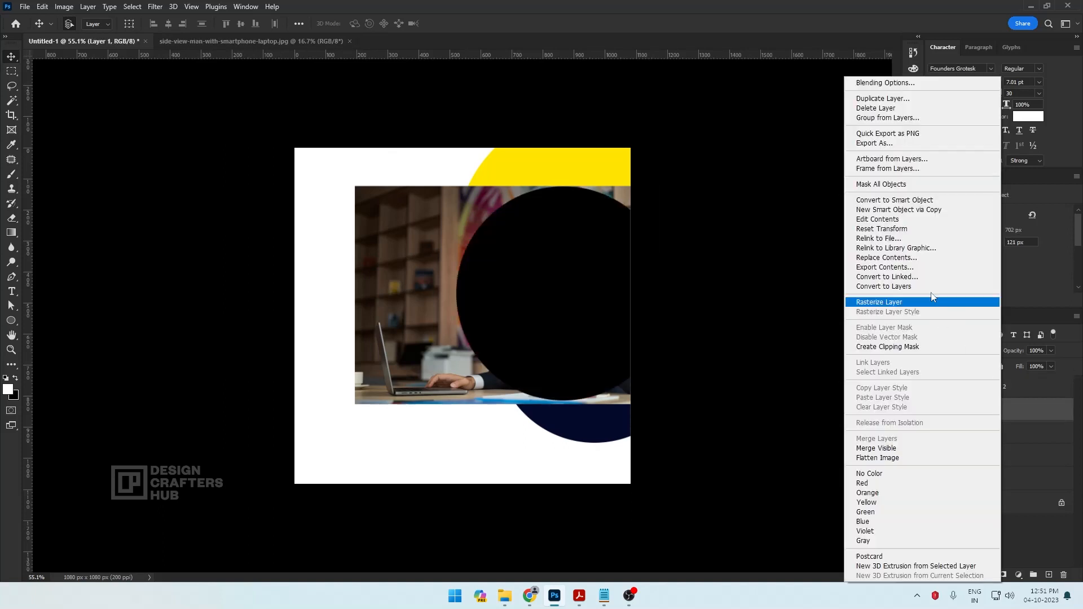
left_click(922, 346)
Change the duplicate circle's fill to the yellow used for the large circle
left_click(986, 393)
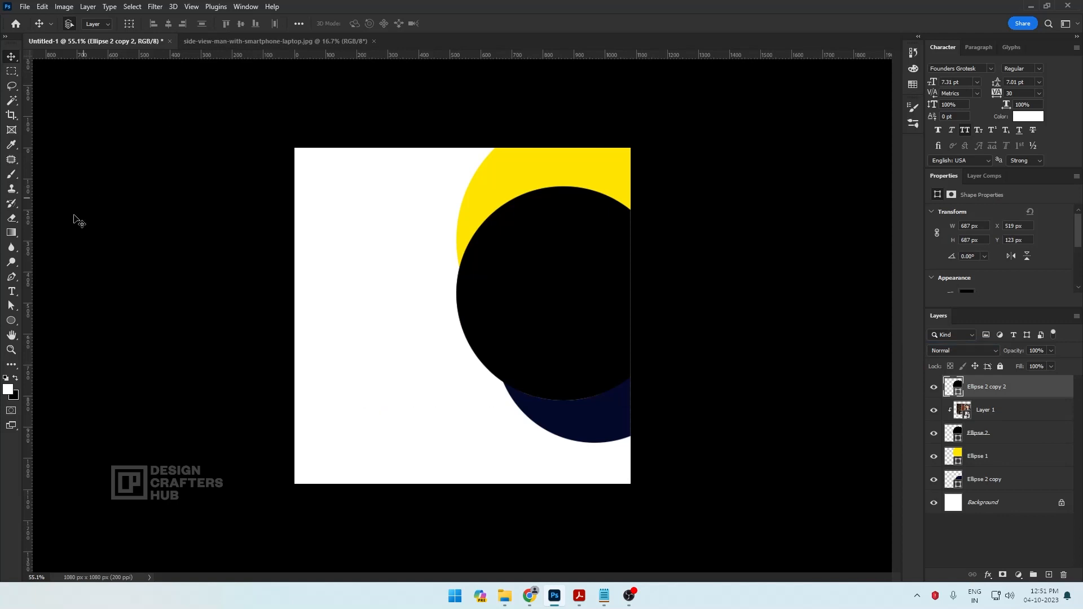
left_click(13, 321)
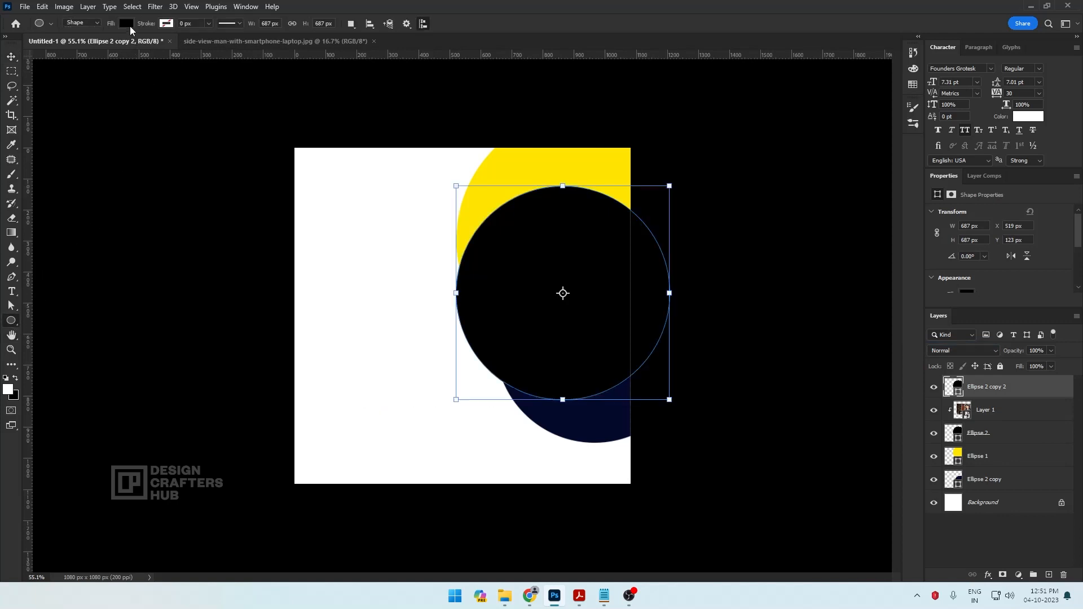
left_click(129, 24)
left_click(76, 83)
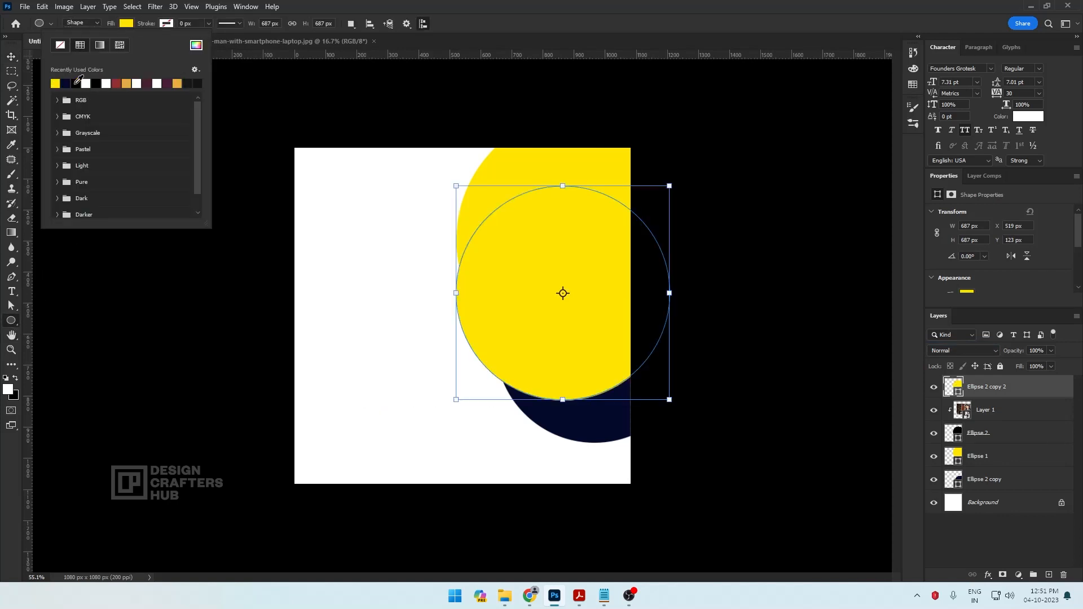
left_click(9, 61)
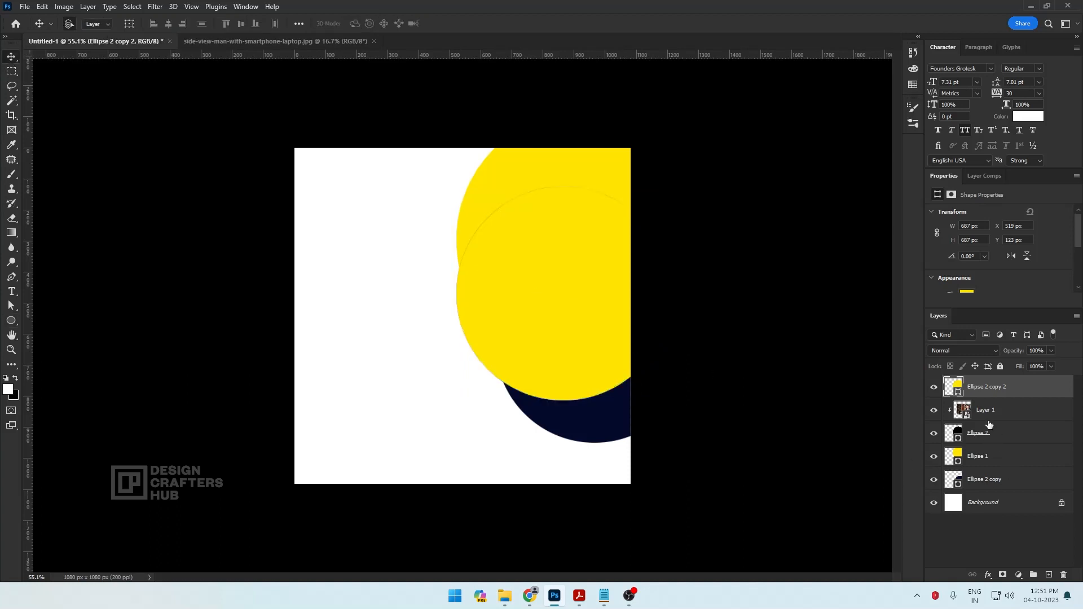
Lower the yellow overlay circle's fill to 34% and its opacity to 68%, then deselect the layer
left_click(1050, 367)
mouse_move(1028, 383)
left_mouse_down()
mouse_move(1018, 382)
mouse_move(1048, 364)
mouse_move(1036, 367)
left_mouse_up()
left_click(1052, 351)
left_click(840, 392)
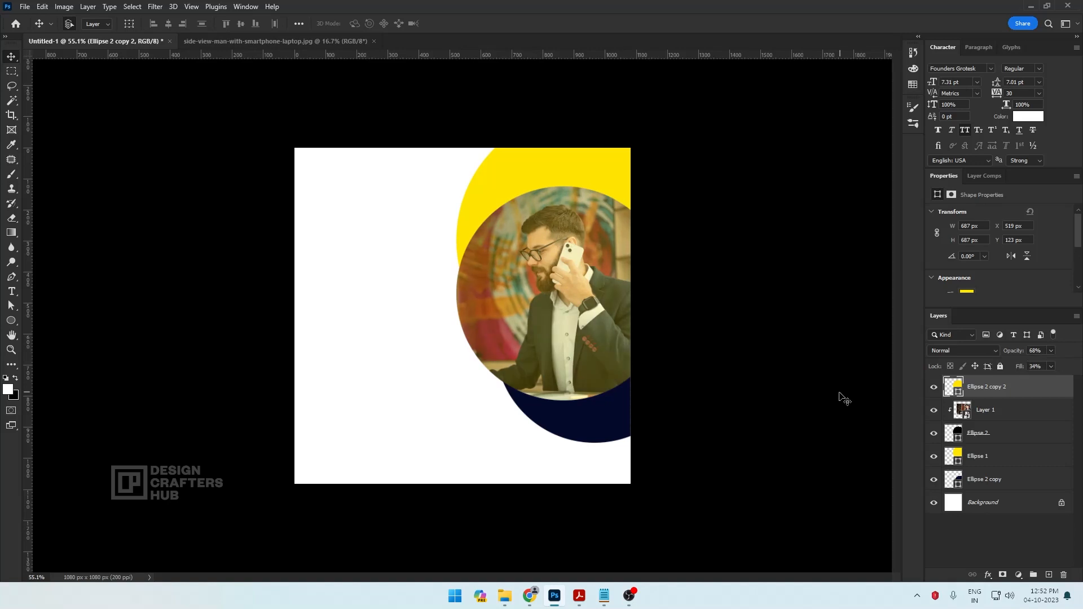
left_click(840, 393)
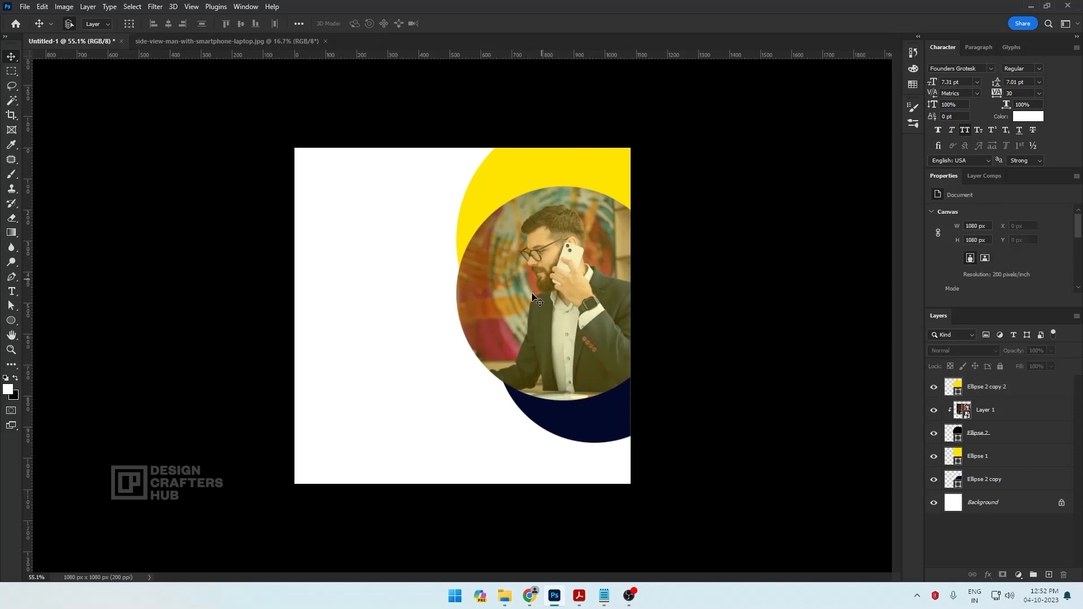
Switch to Notepad, copy the line DIGITAL MARKETING AGENCY from New Text Document.txt and return to Photoshop
left_click(603, 597)
left_click_drag(412, 218, 284, 209)
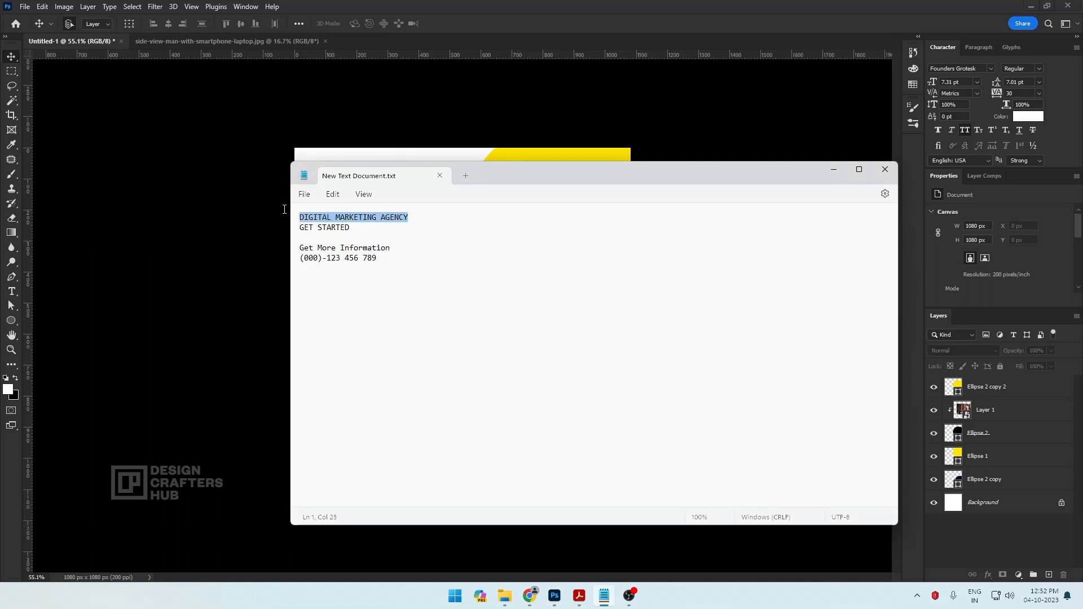
right_click(341, 219)
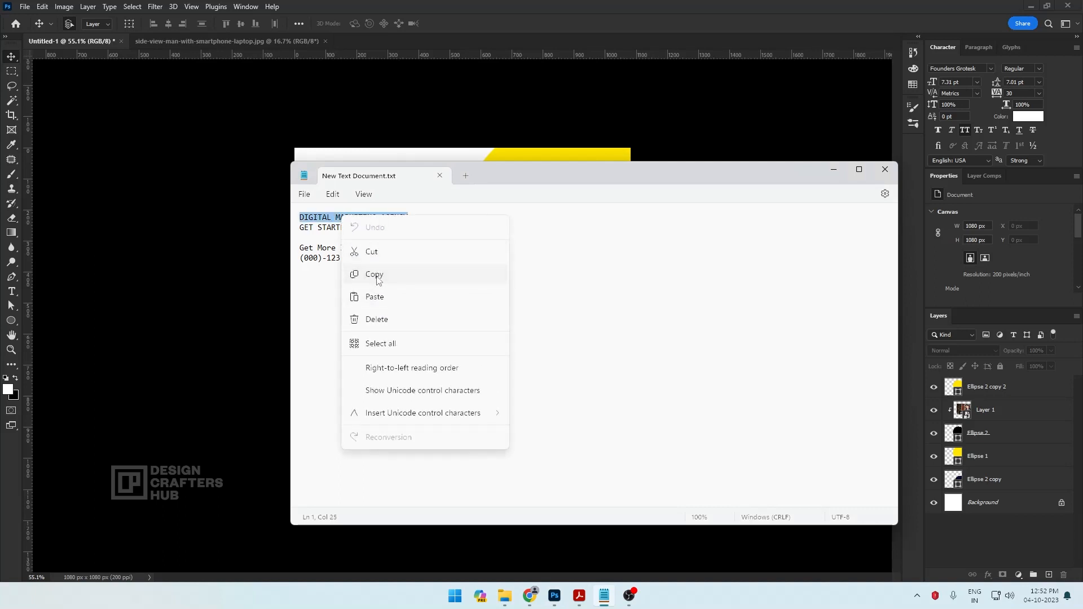
left_click(377, 281)
left_click(418, 152)
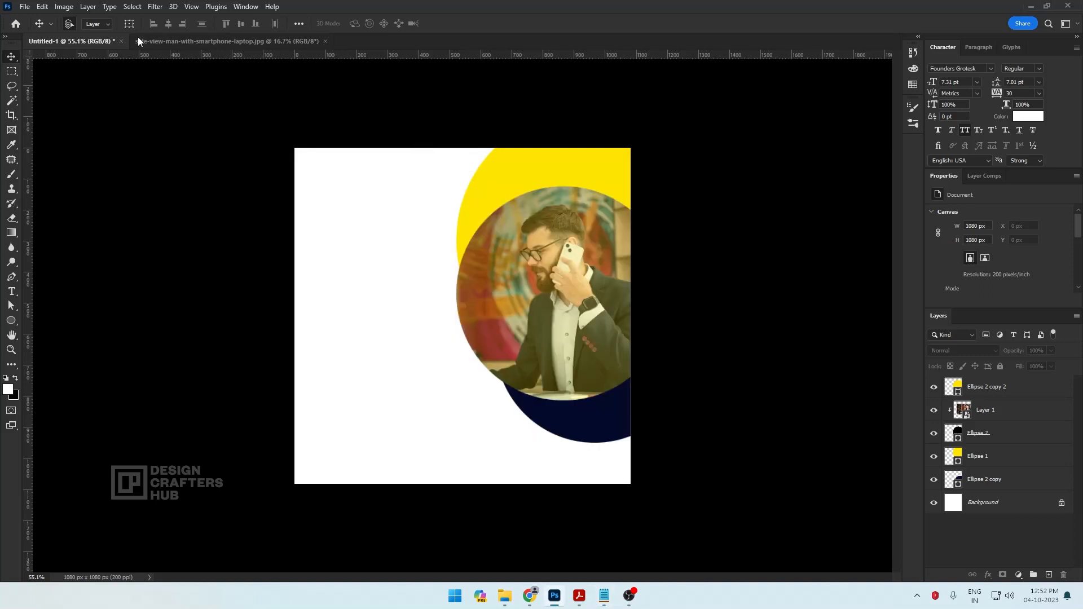
Set the Type tool's text color to near-black
left_click(16, 294)
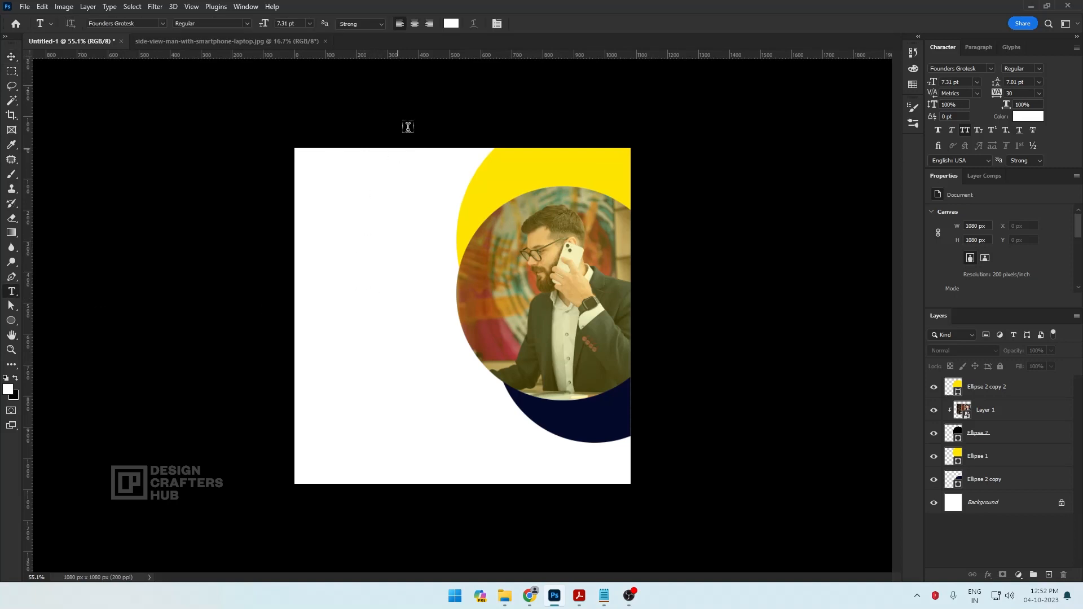
left_click(451, 23)
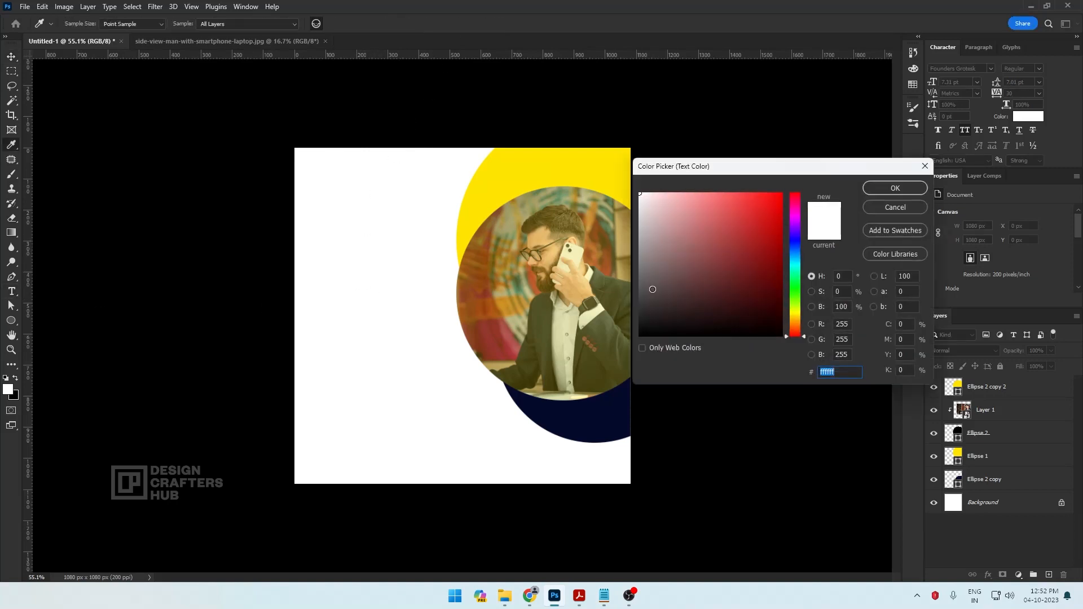
key("ctrl+v")
left_click(872, 192)
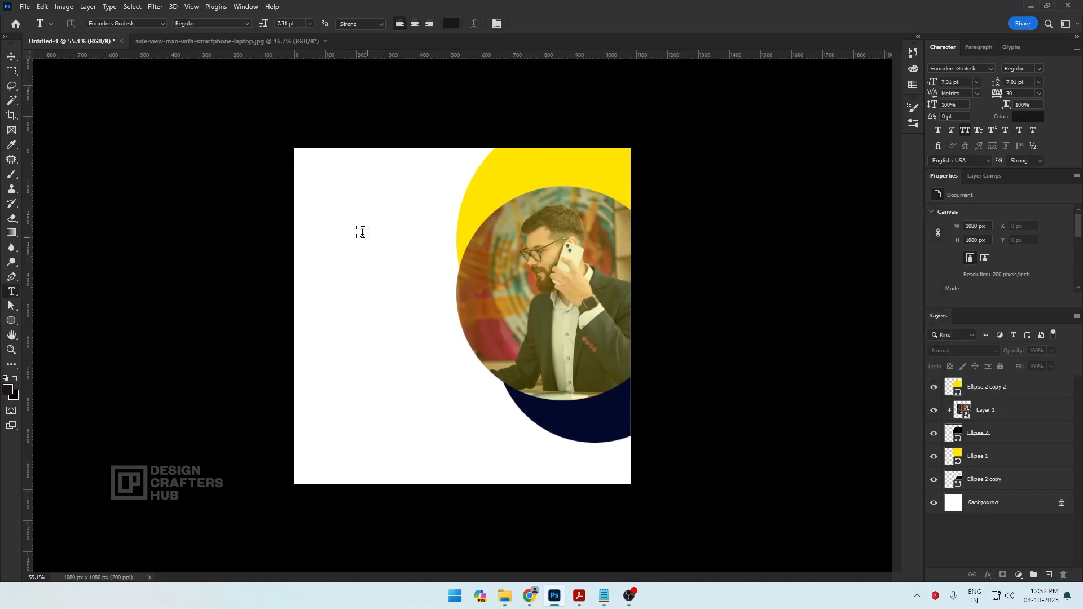
Paste DIGITAL MARKETING AGENCY as text on the white area beside the photo circle and break it into three lines, one word each
left_click(326, 274)
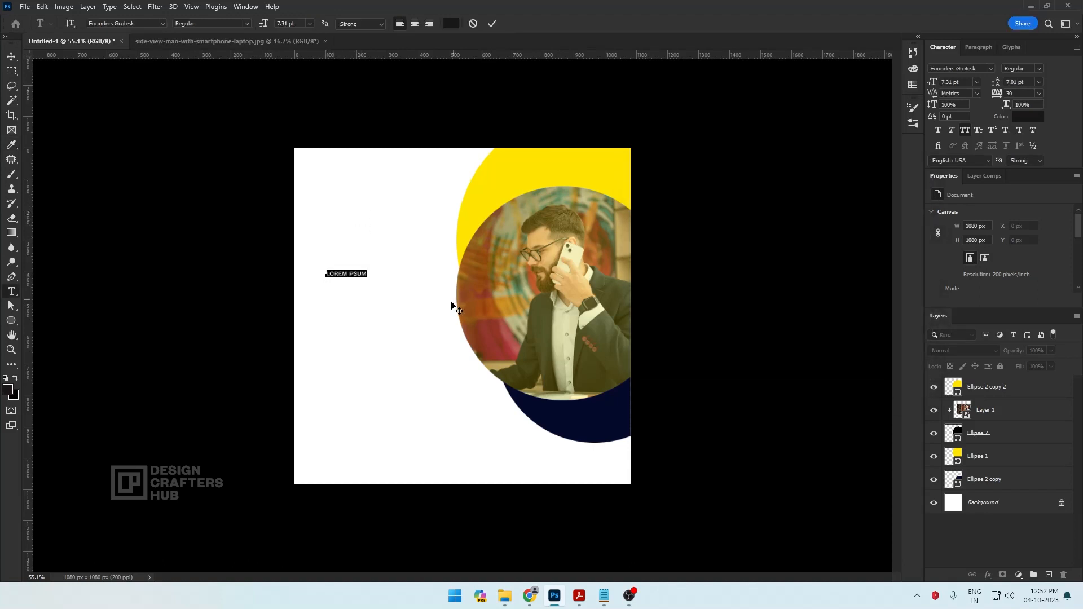
left_click(42, 7)
left_click(51, 107)
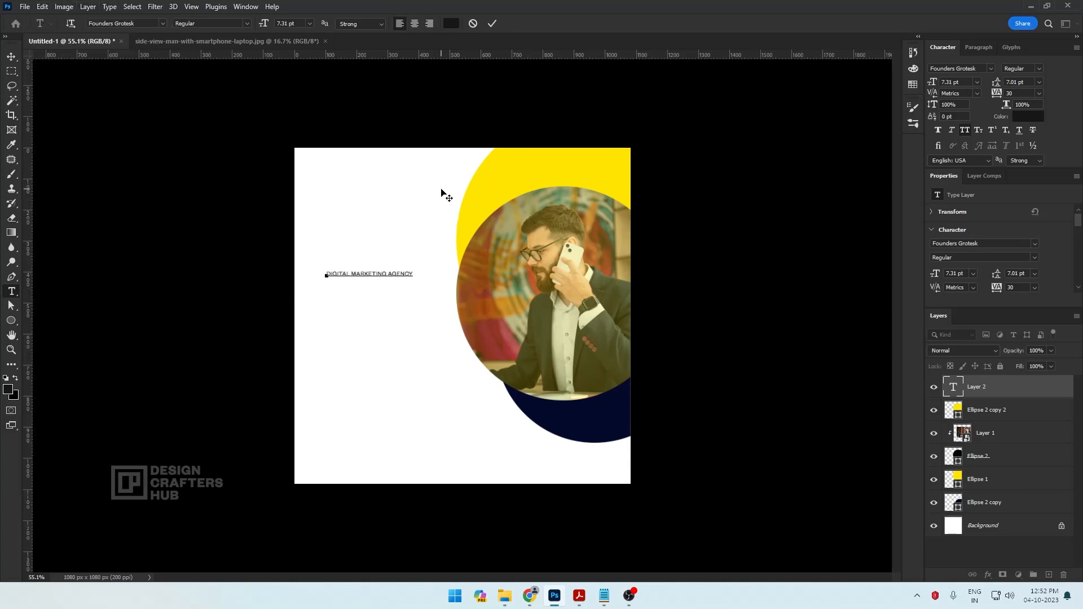
key("Return")
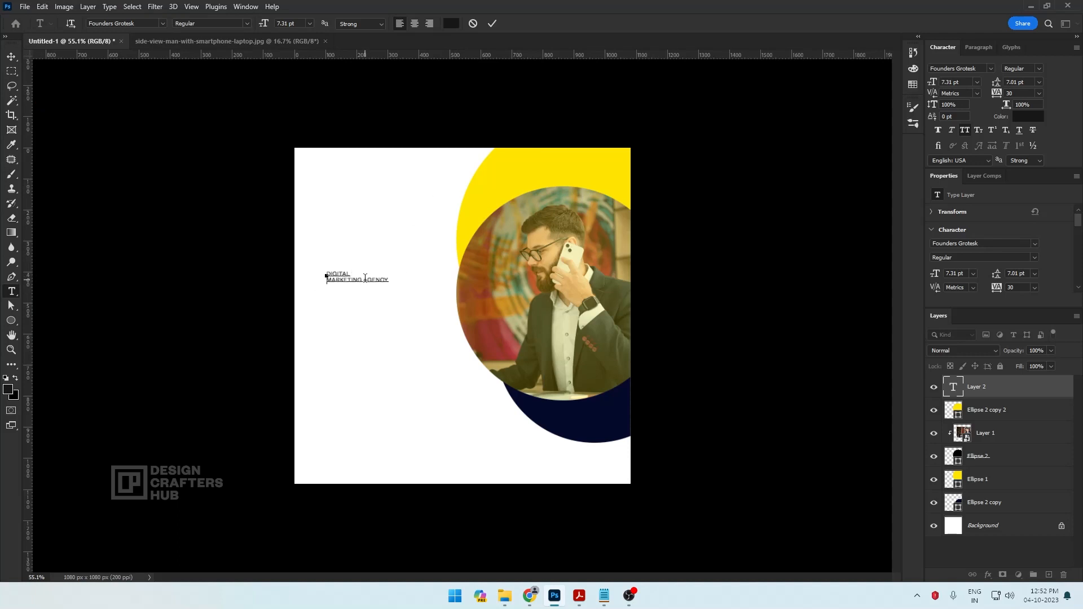
key("Return")
key("ctrl+Return")
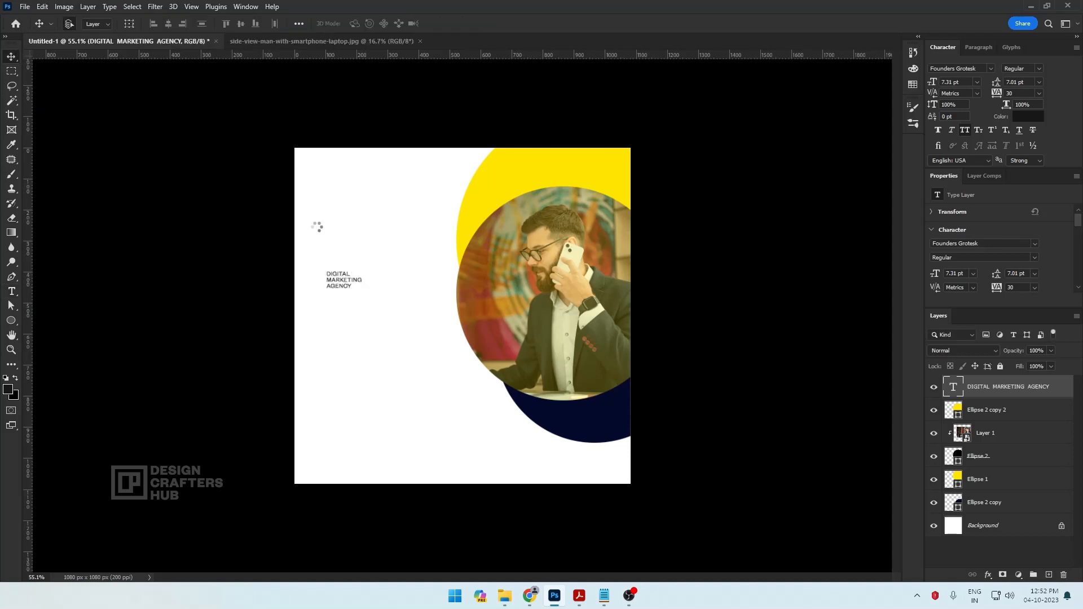
Scale the DIGITAL MARKETING AGENCY headline up to about 28.2 pt so it fills the white area beside the photo circle
key("ctrl+t")
left_click_drag(363, 288, 444, 331)
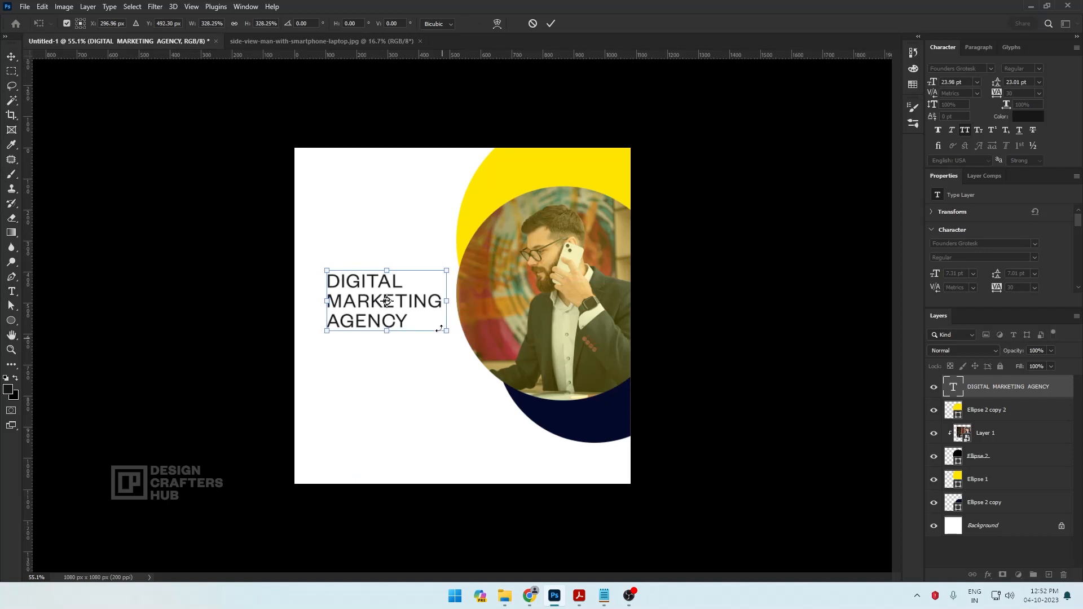
left_click_drag(448, 271, 459, 263)
left_click_drag(329, 265, 316, 261)
key("Return")
Scale all the circle and photo layers together to about 92% and shift them right and slightly down, away from the headline
left_click_drag(706, 134, 539, 446)
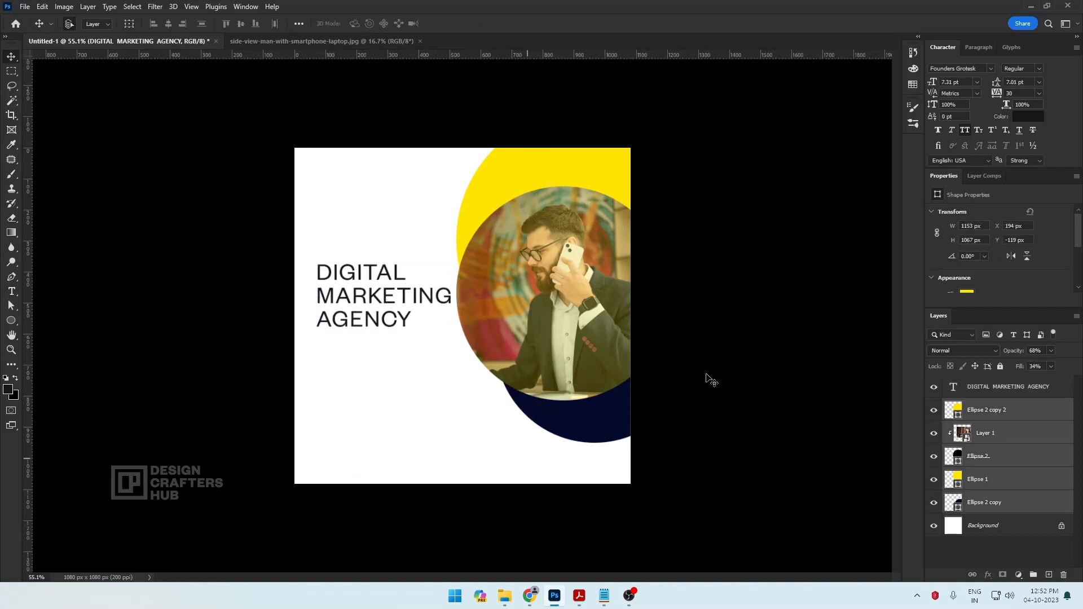
key("ctrl+t")
left_click_drag(720, 112, 706, 125)
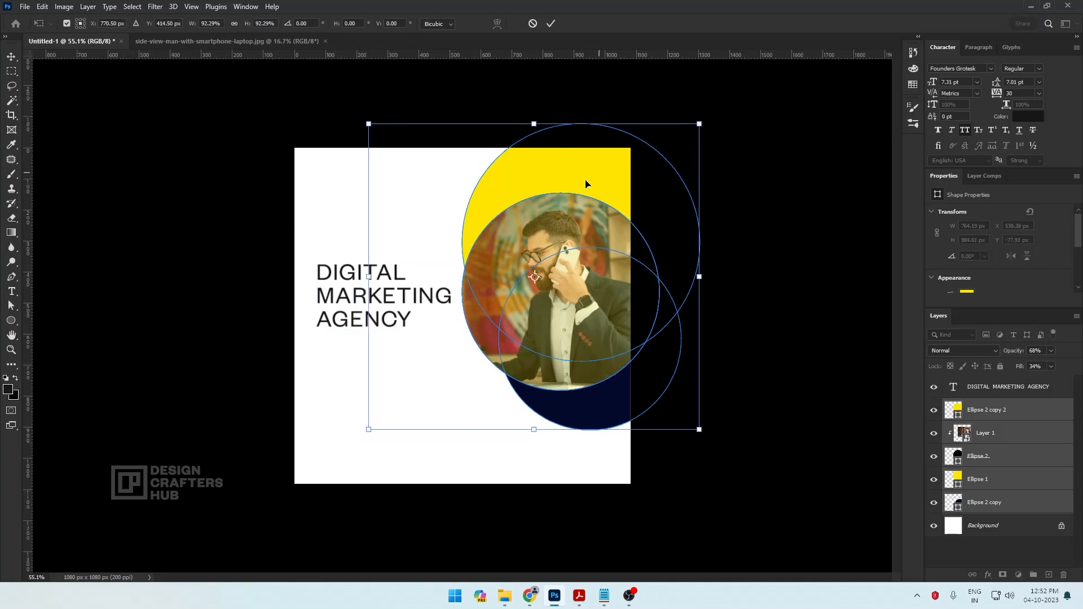
left_click_drag(572, 193, 581, 190)
mouse_move(582, 192)
left_mouse_down()
mouse_move(576, 219)
mouse_move(587, 204)
left_mouse_up()
key("Return")
left_click(654, 277)
Scale the photo together with its base circle and yellow overlay down to about 98%
left_click(999, 409)
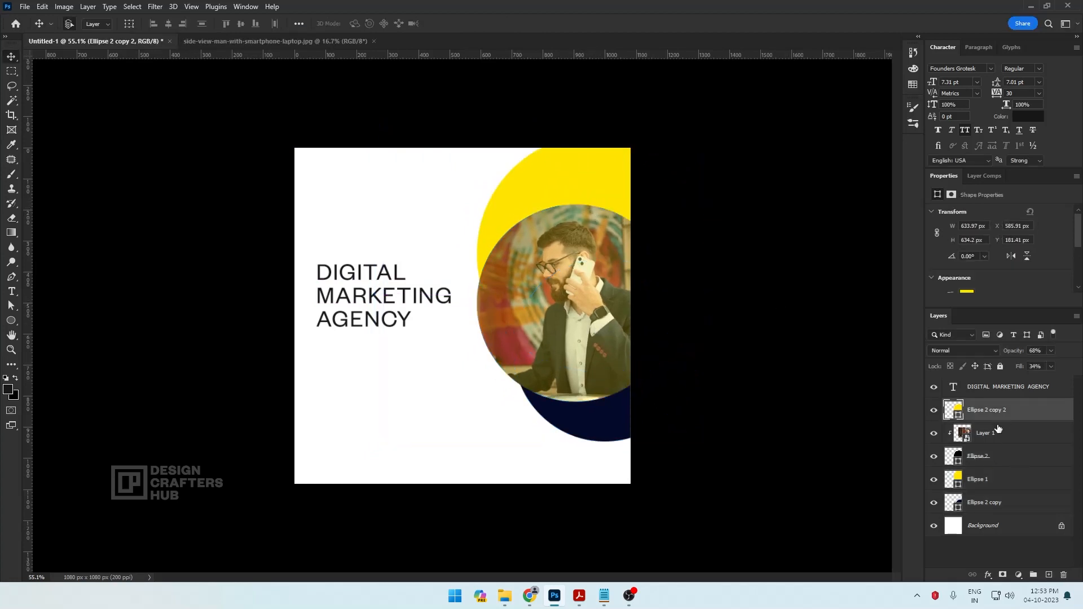
left_click(993, 433, "ctrl")
left_click(981, 457, "ctrl")
key("ctrl+t")
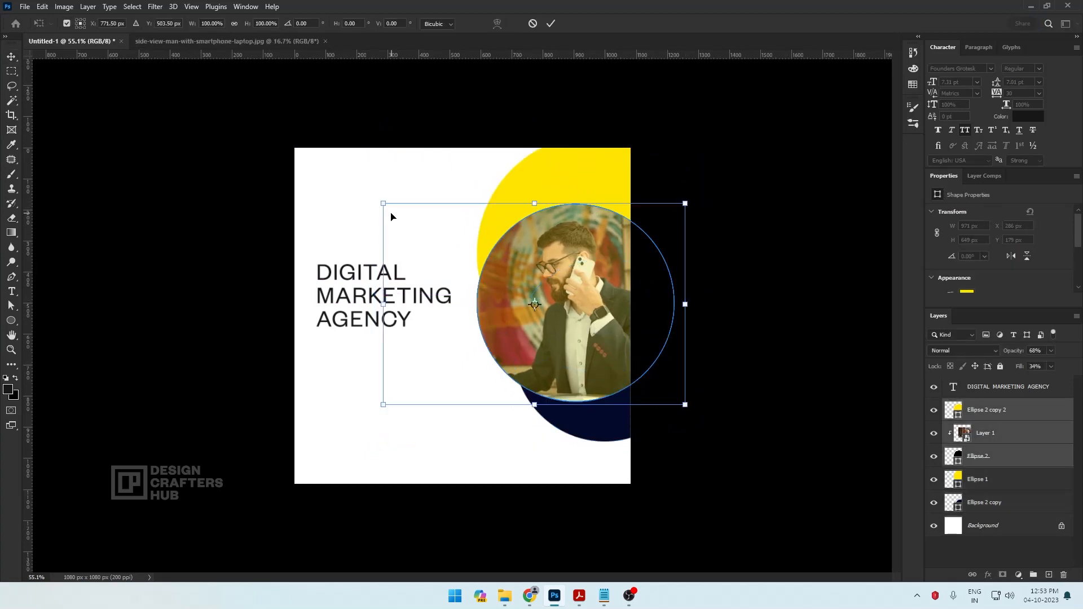
left_click_drag(383, 203, 389, 205)
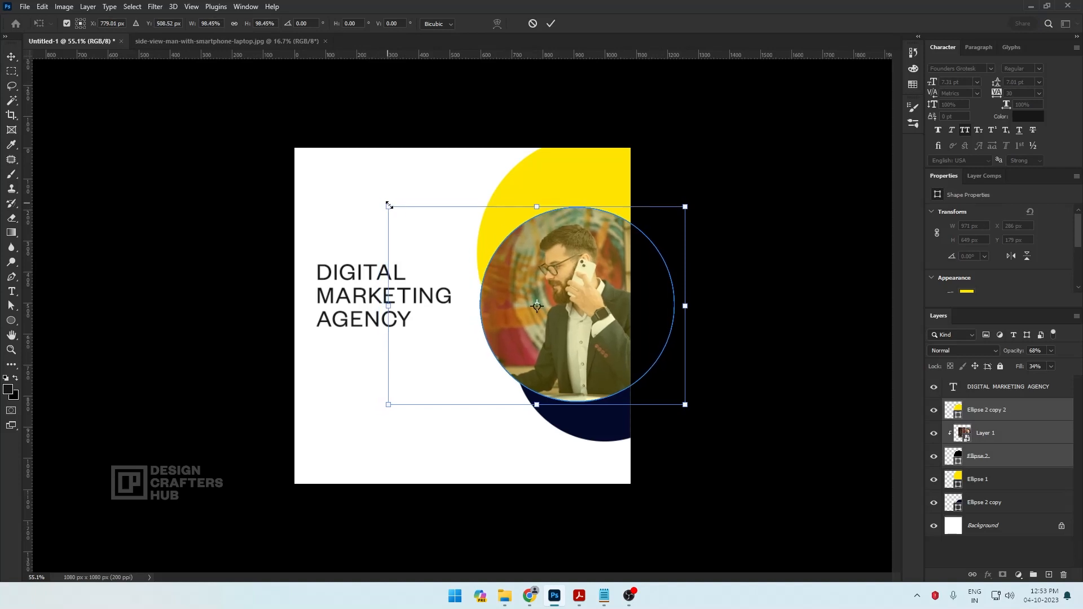
key("Return")
Move the circle artwork back toward the headline and offset the navy circle slightly outward and down behind the photo
left_click_drag(520, 117, 575, 262)
left_click(648, 416)
left_click_drag(617, 418, 636, 424)
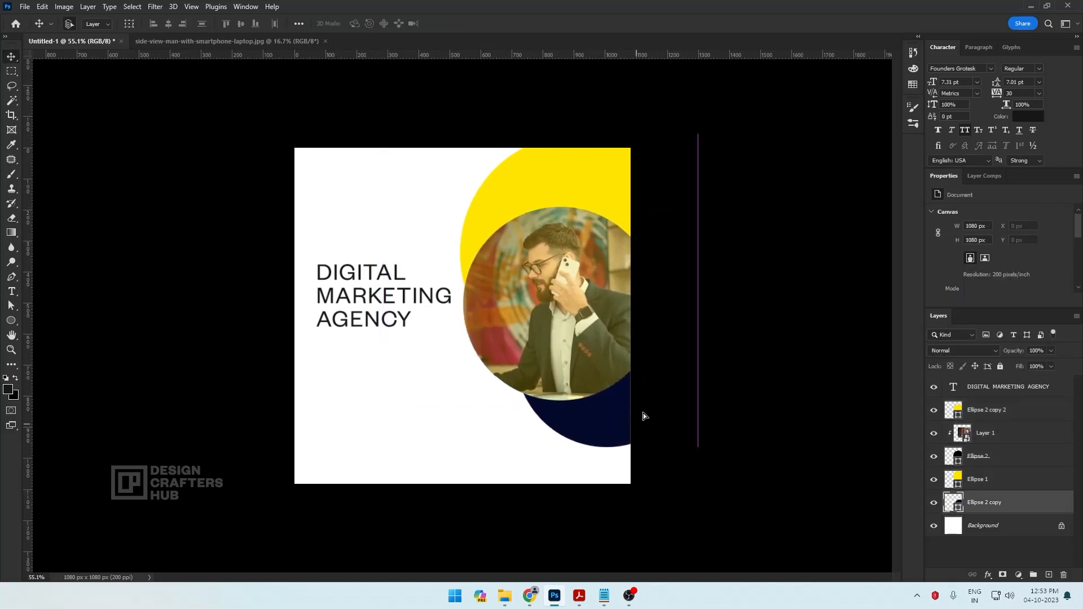
Lower the headline slightly and scale it up to about 30.35 pt
left_click_drag(374, 289, 371, 298)
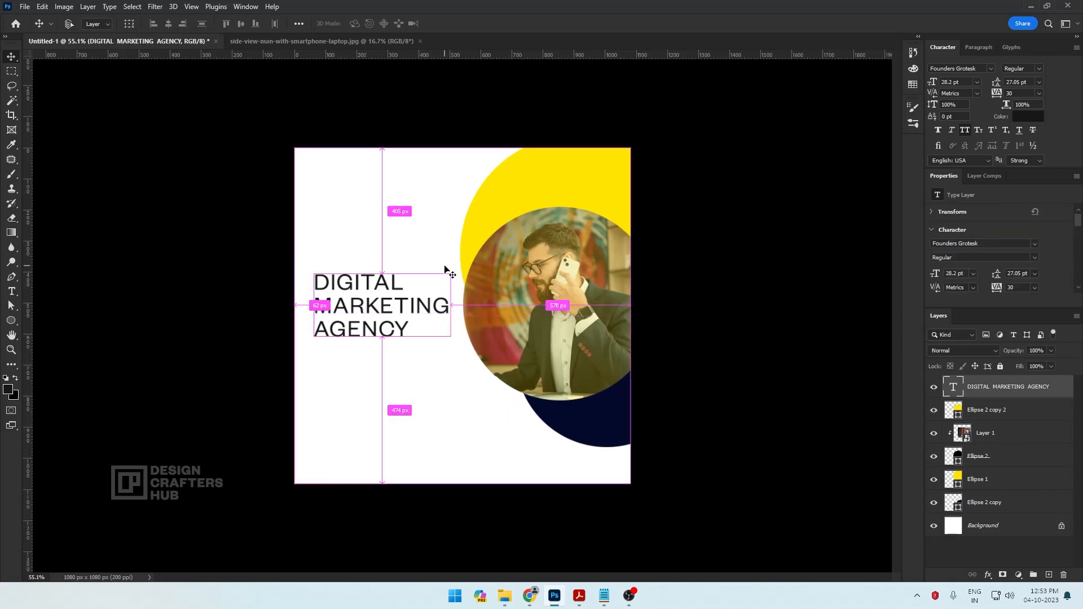
key("ctrl+t")
left_click_drag(451, 267, 466, 264)
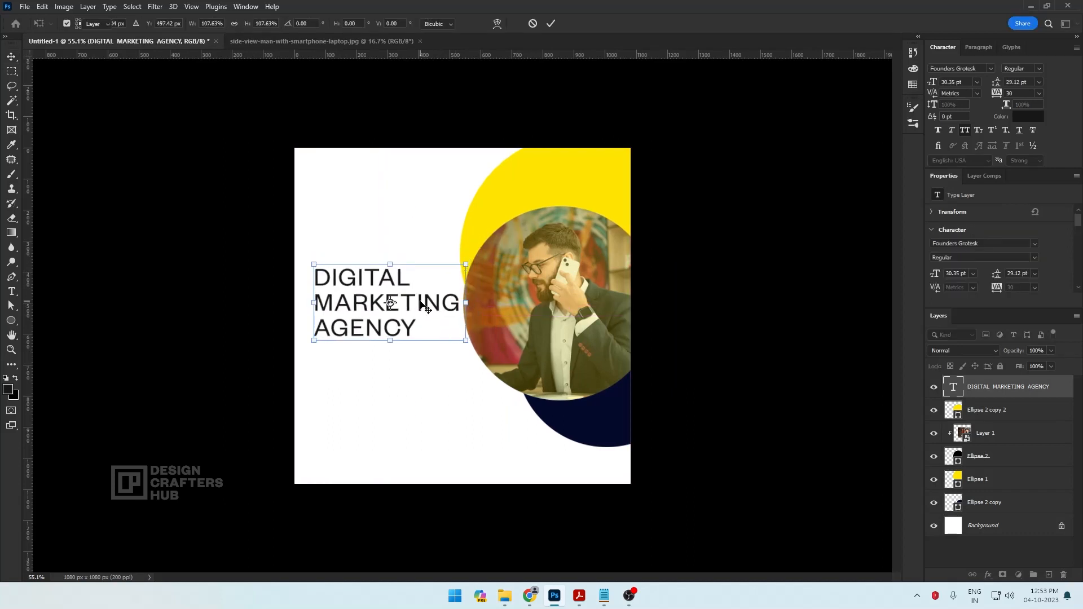
key("Return")
Set the words MARKETING AGENCY in the headline to Founders Grotesk Bold
key("t")
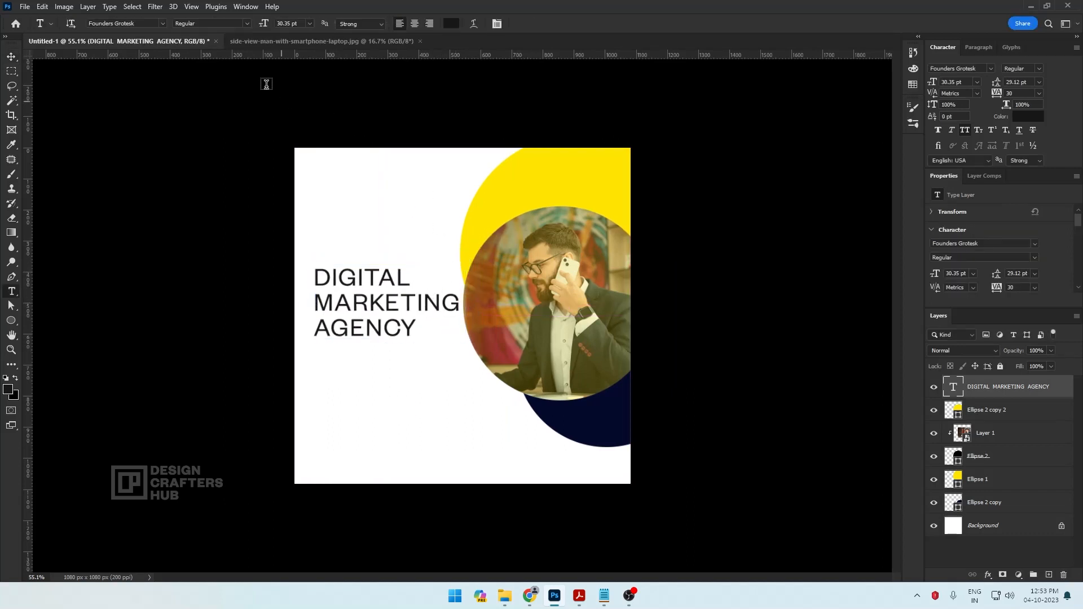
left_click(163, 22)
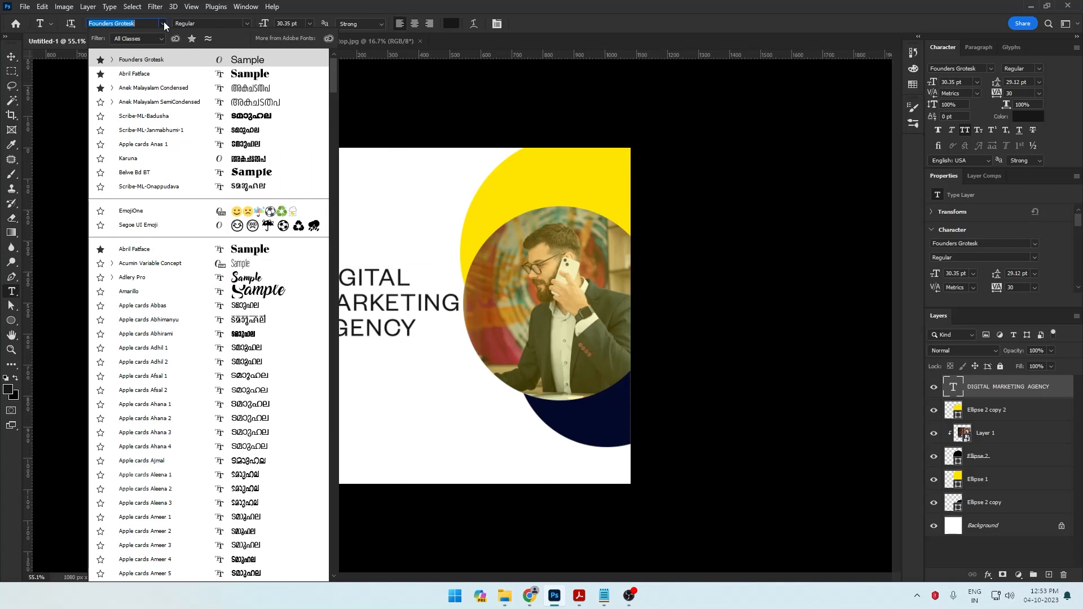
left_click(151, 66)
left_click_drag(315, 299, 462, 325)
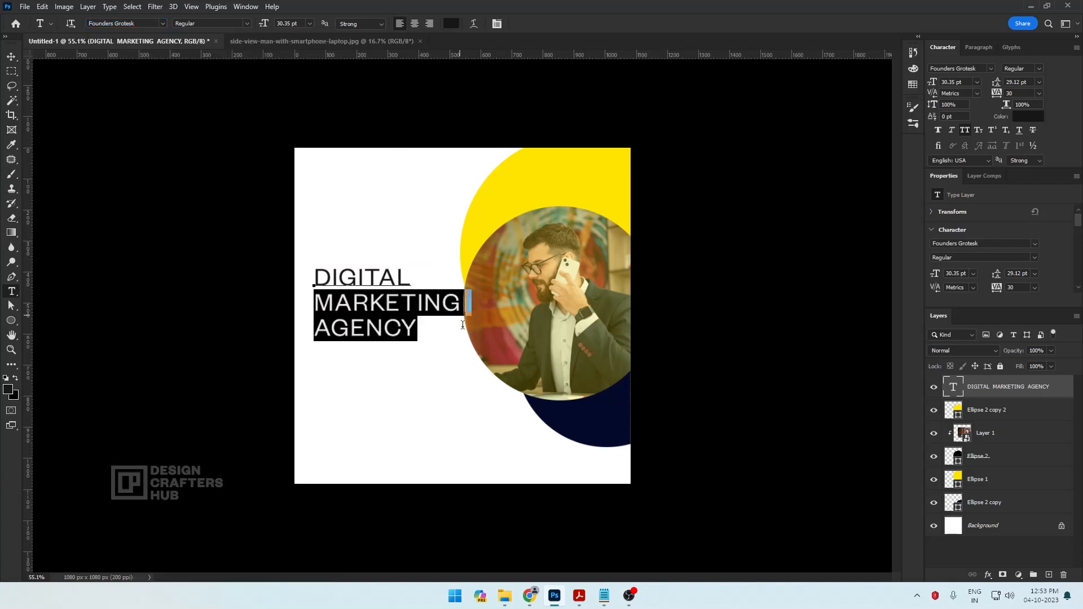
left_click(245, 23)
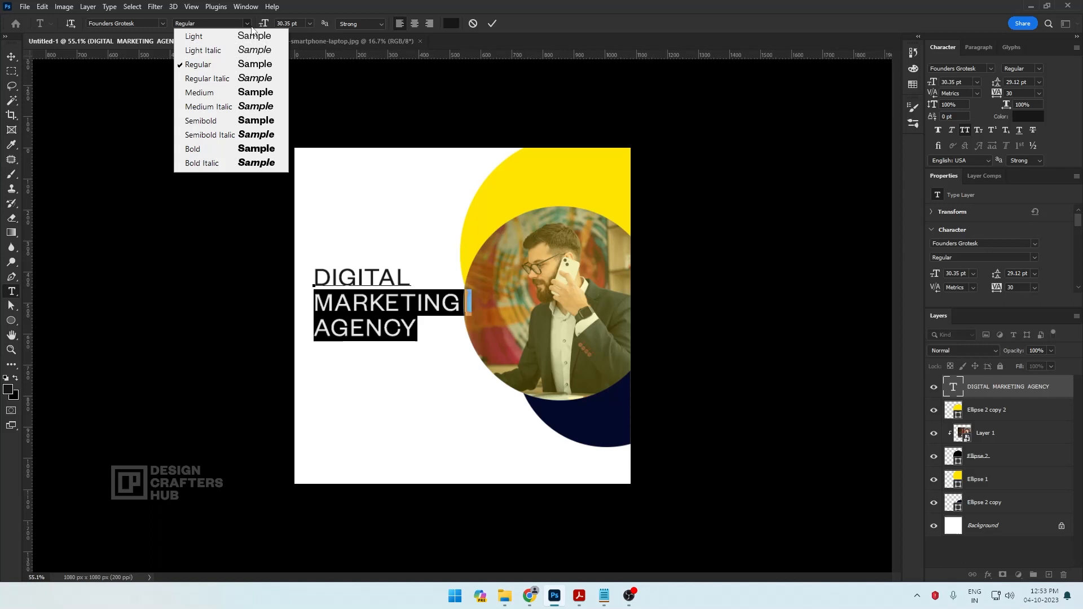
left_click(212, 148)
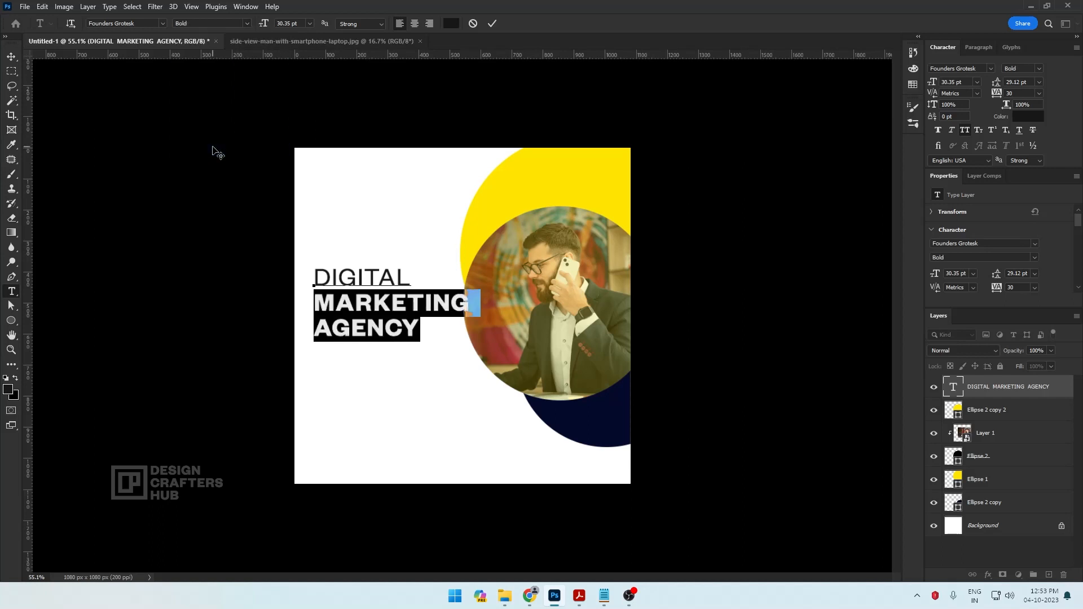
left_click(11, 59)
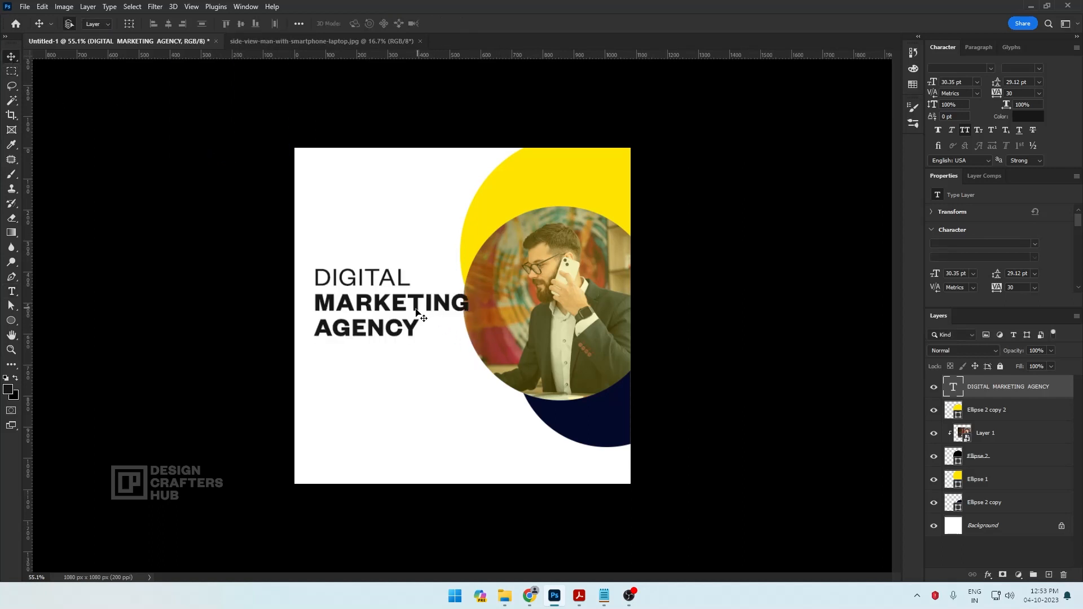
Set the whole headline's leading to 33 pt and the word DIGITAL to the Light style
double_click(378, 292)
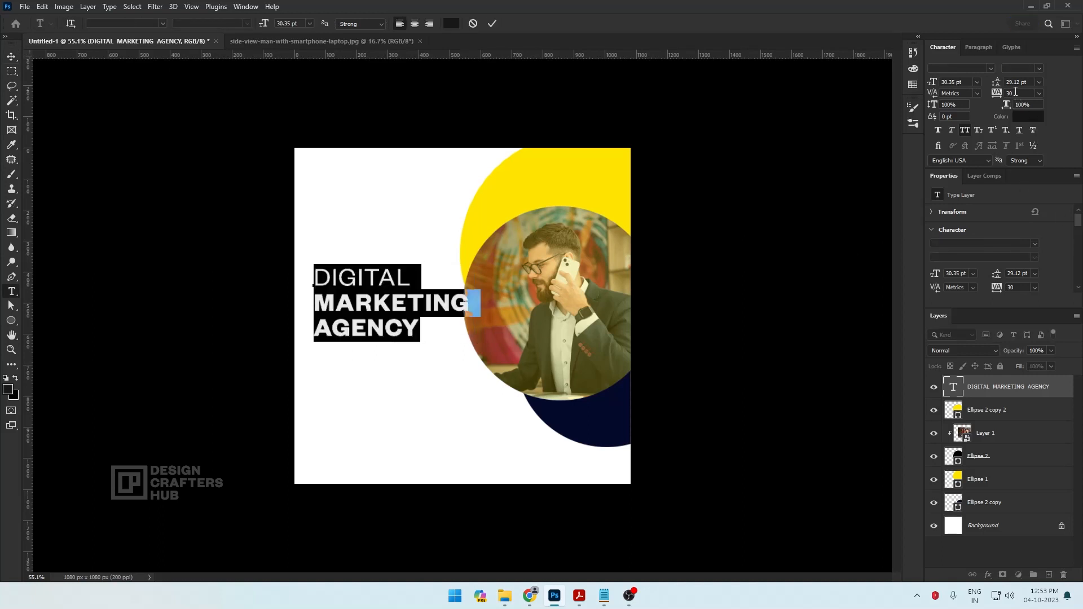
left_click_drag(995, 83, 997, 85)
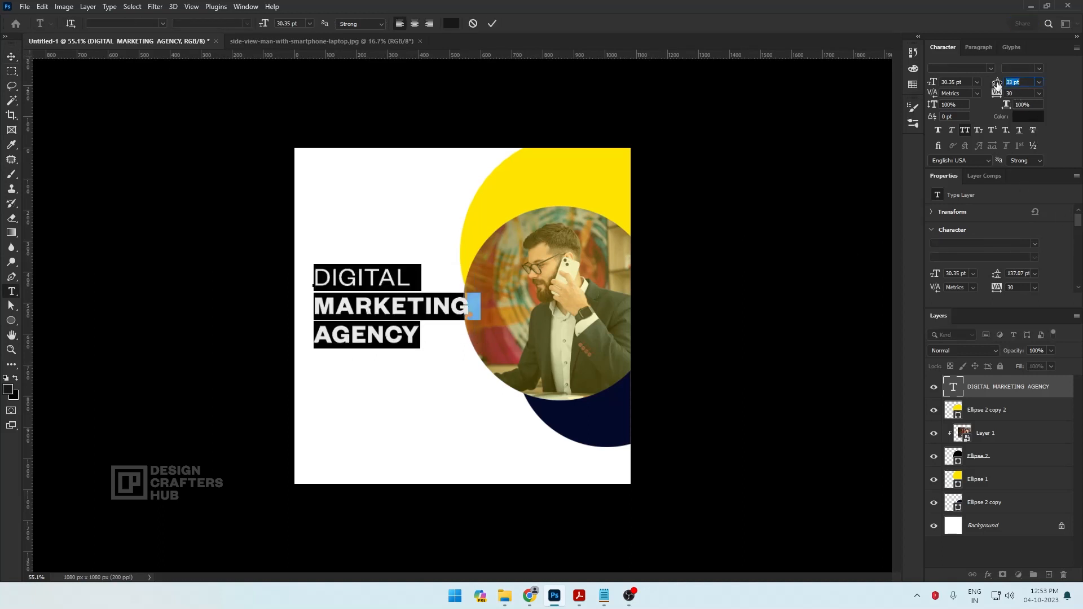
left_click_drag(418, 278, 288, 281)
left_click(242, 23)
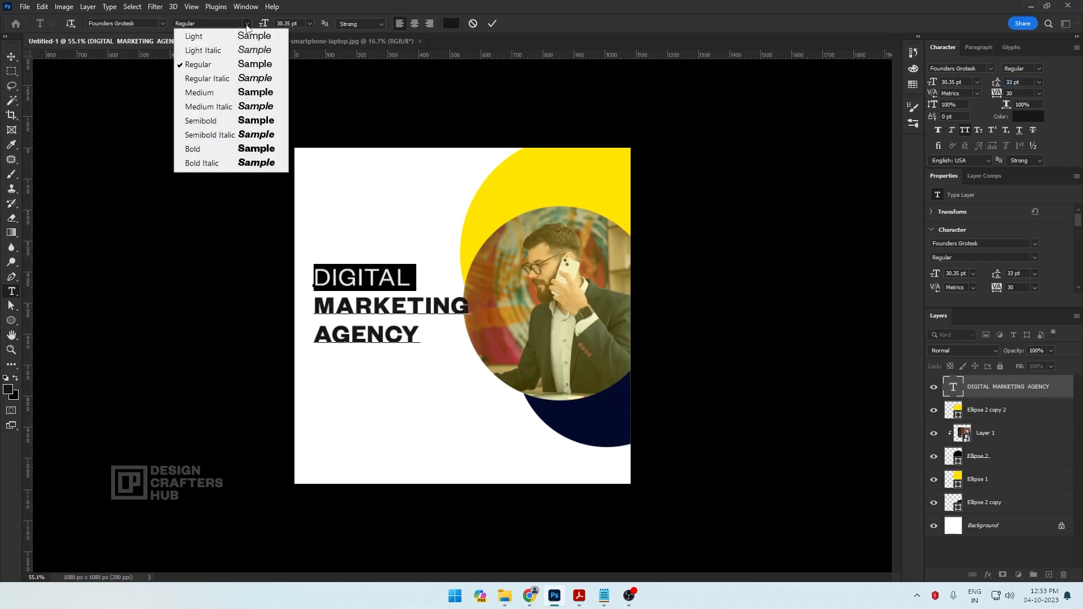
left_click(219, 39)
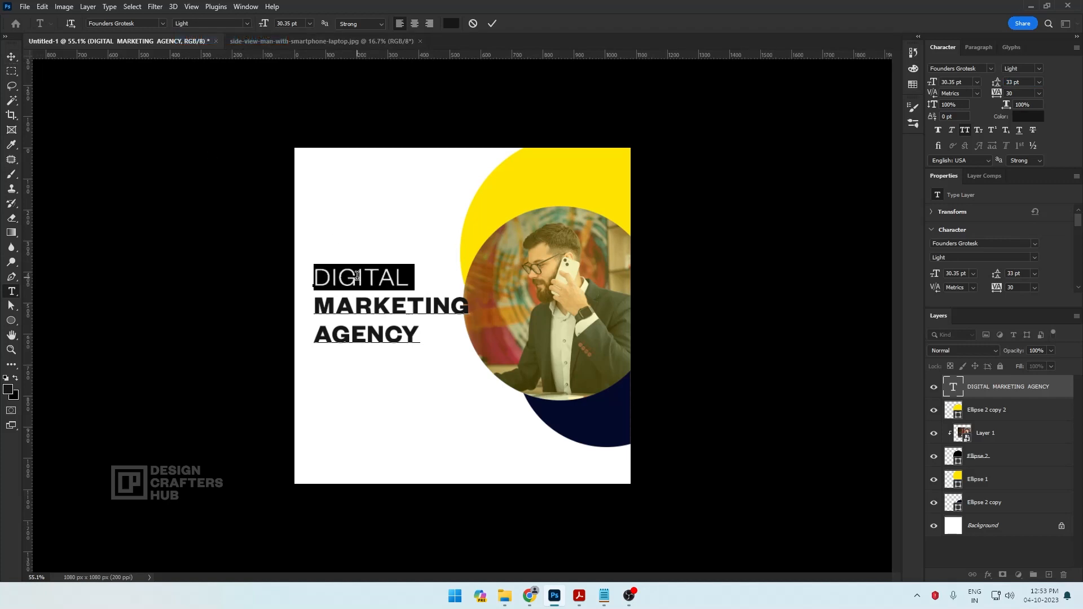
left_click(11, 56)
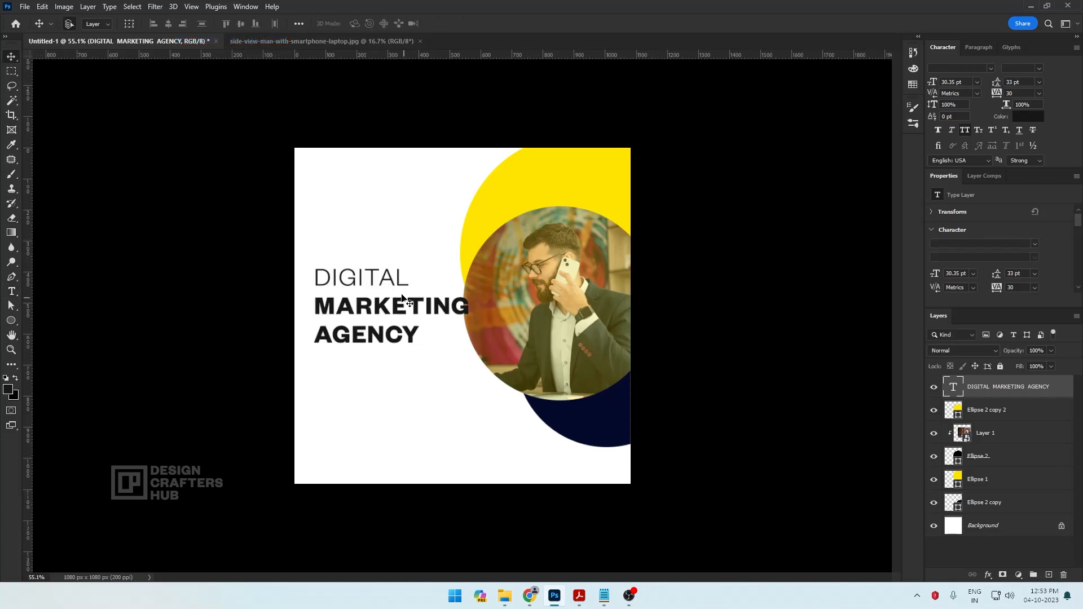
Scale the headline down to about 28.12 pt so MARKETING clears the photo circle
key("ctrl+t")
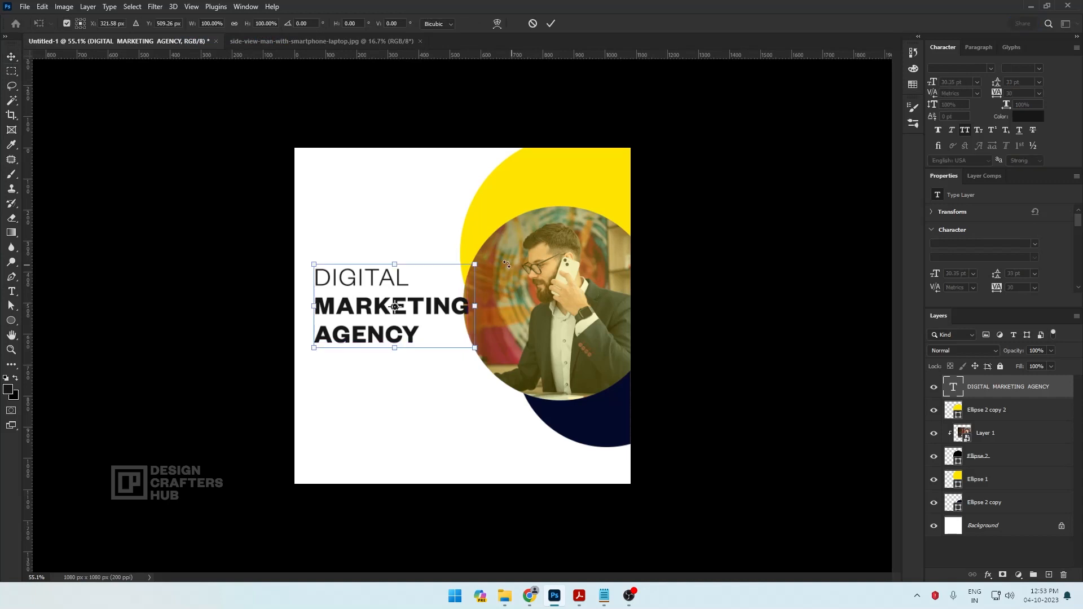
left_click_drag(473, 261, 464, 268)
key("Return")
Nudge the navy circle slightly up and fine-tune the headline's position beside the photo circle
scroll(522, 355, "down", 2)
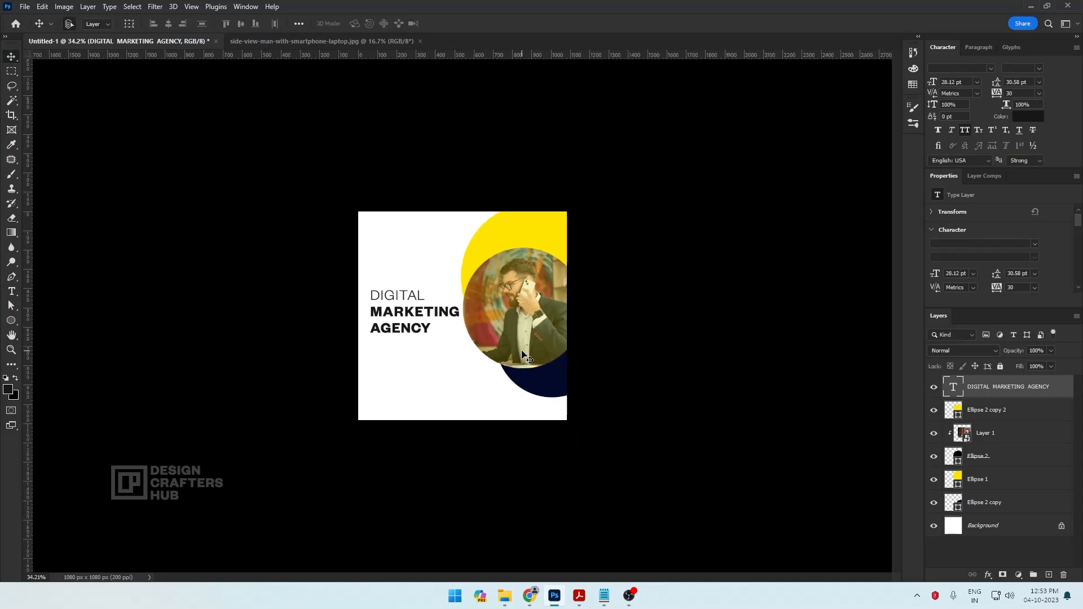
scroll(521, 355, "up", 1)
left_click_drag(560, 400, 560, 395)
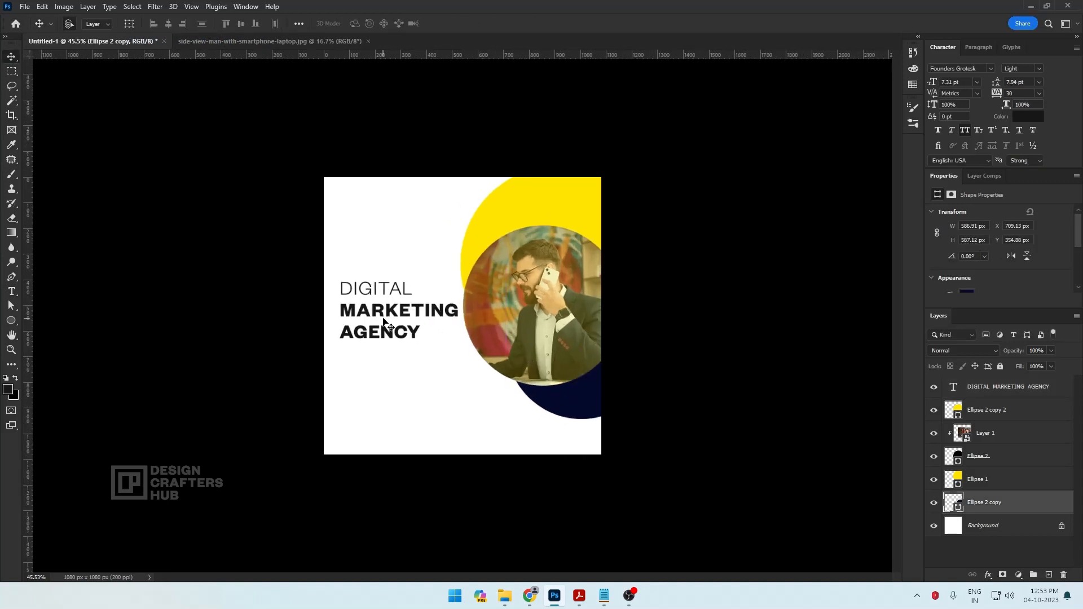
left_click_drag(386, 315, 389, 314)
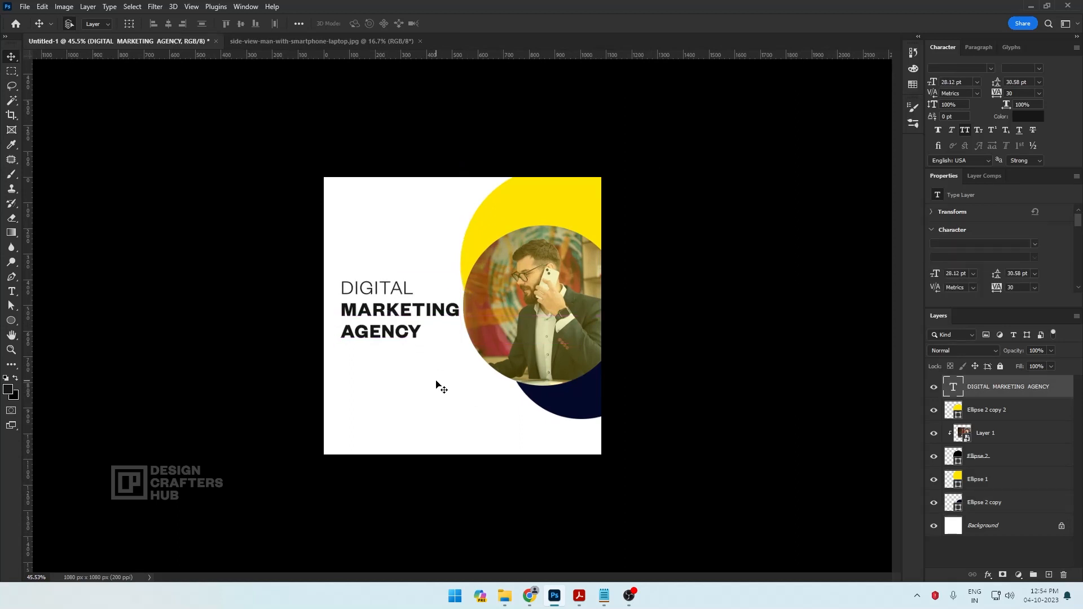
Draw a thin underline rectangle about 215 × 6 px beneath AGENCY, filled with near-black #151515, and deselect it
scroll(436, 385, "up", 3)
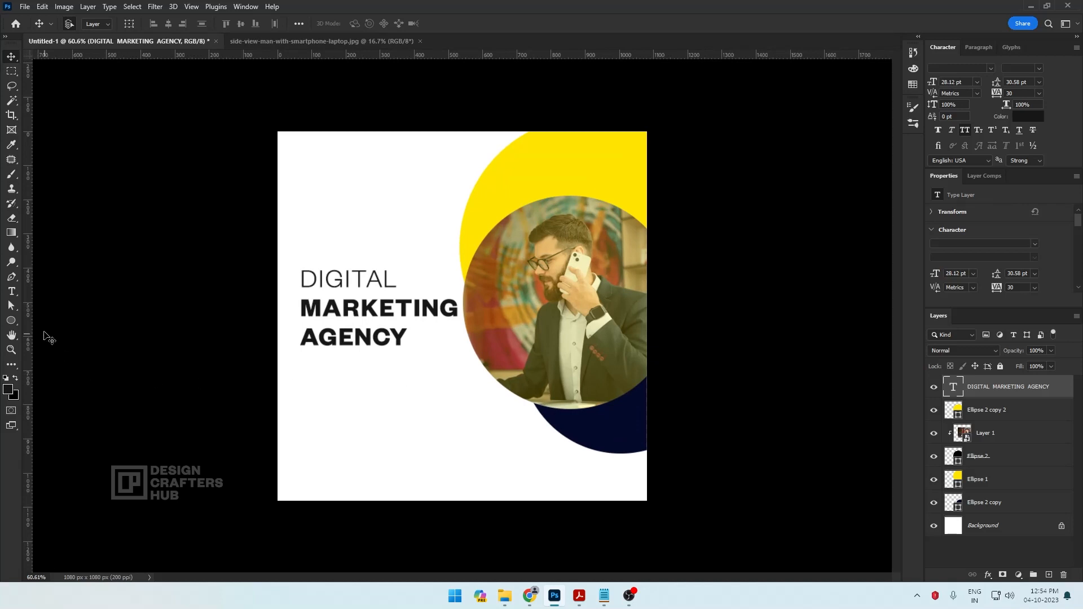
left_click(10, 320)
left_click(59, 322)
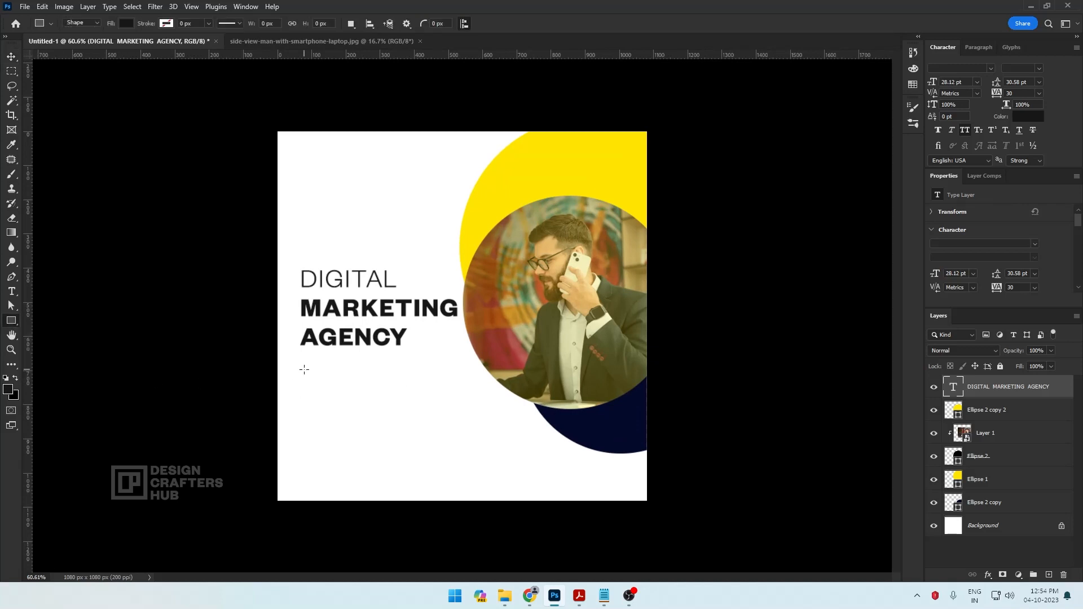
left_click_drag(301, 354, 374, 354)
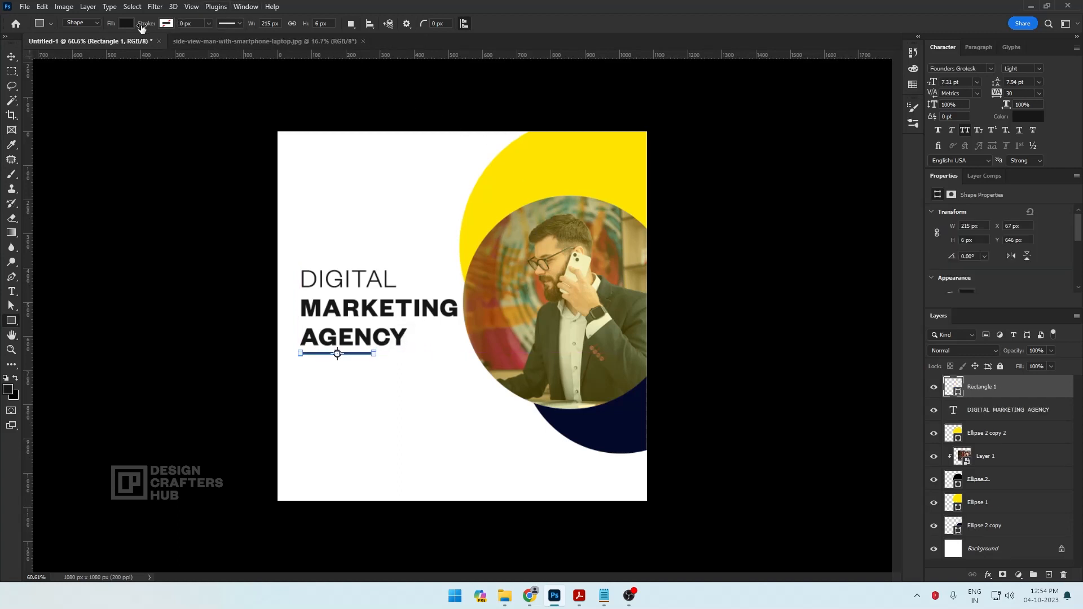
left_click(126, 24)
left_click(196, 46)
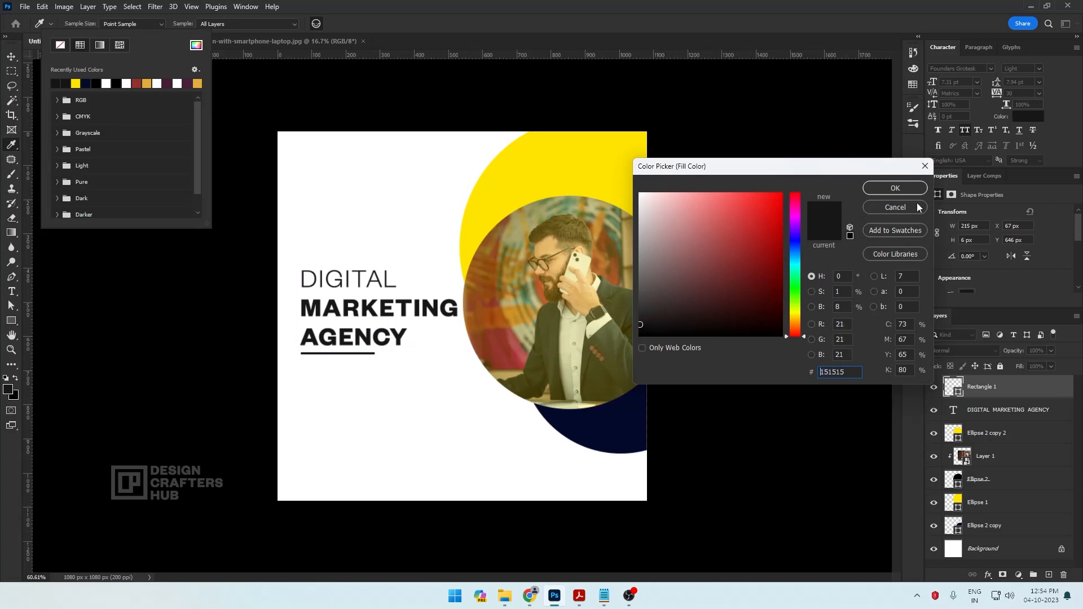
left_click(895, 188)
left_click(11, 57)
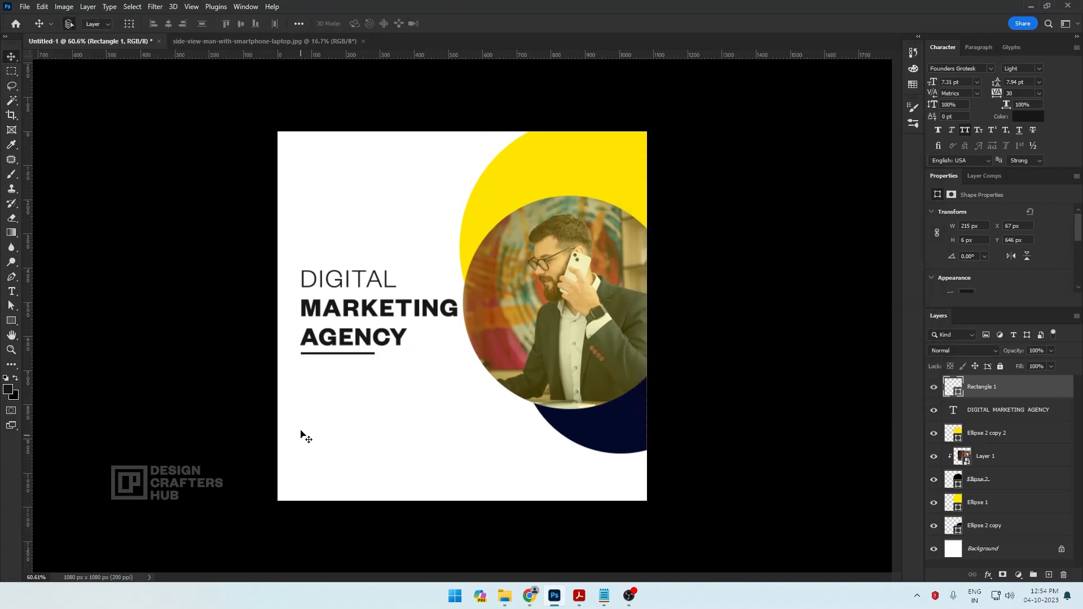
left_click(438, 440)
Select the headline and its underline together and move them slightly up on the canvas
right_click(364, 307)
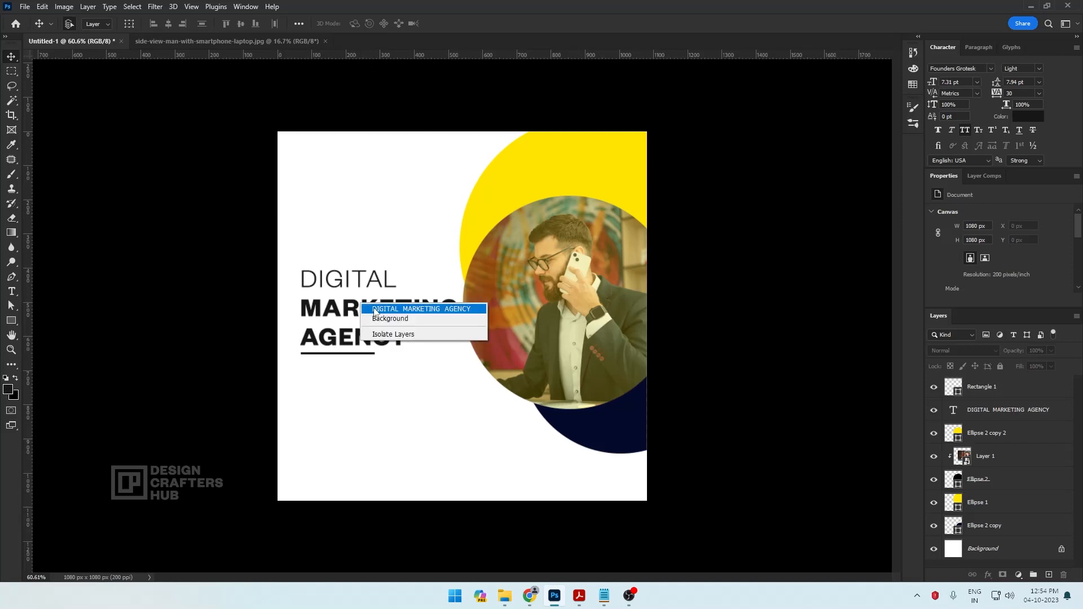
left_click(375, 312)
right_click(358, 356)
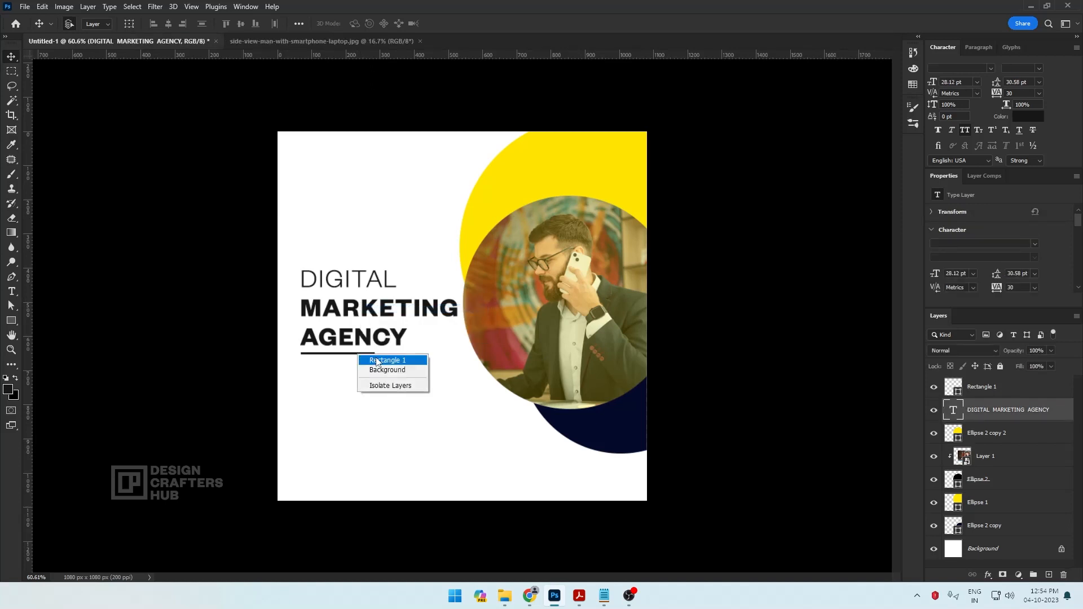
left_click(378, 360, "shift")
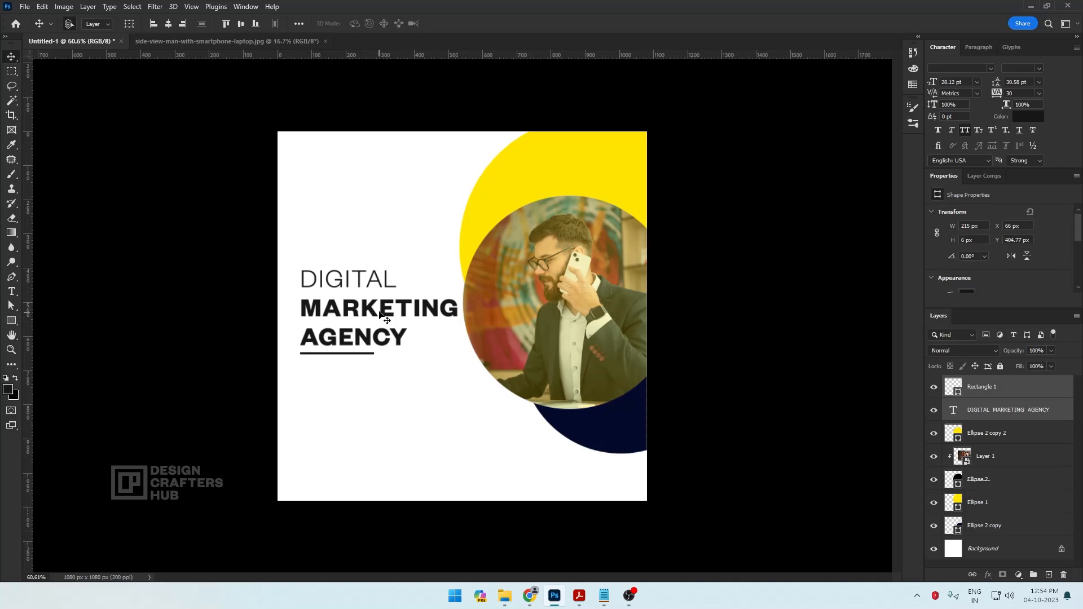
left_click_drag(379, 312, 380, 304)
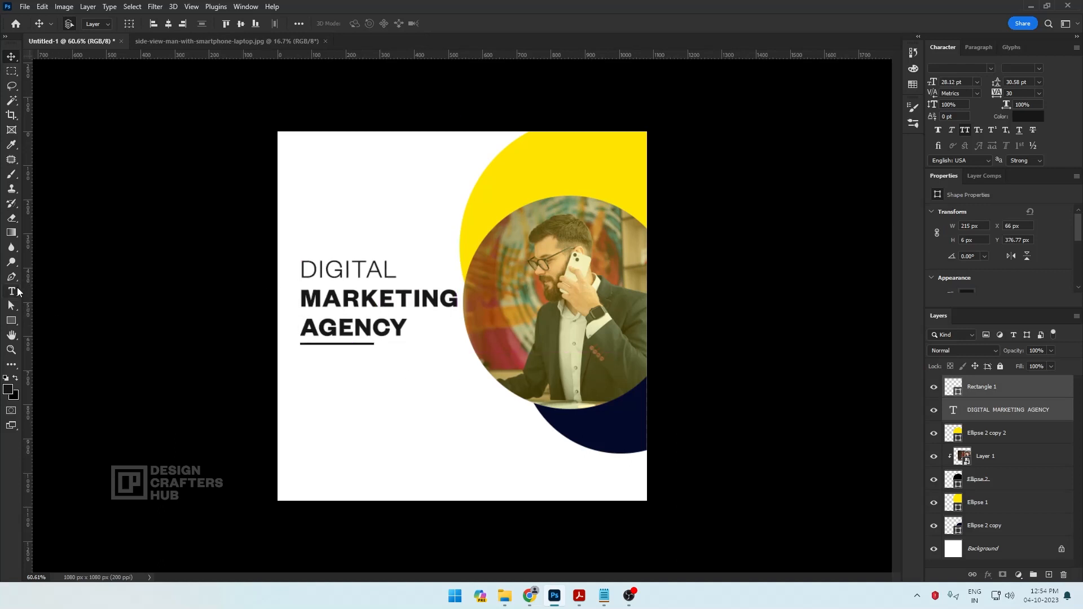
Create a paragraph text box below the underline, about as wide as the headline, containing Lorem ipsum placeholder text
left_click(17, 291)
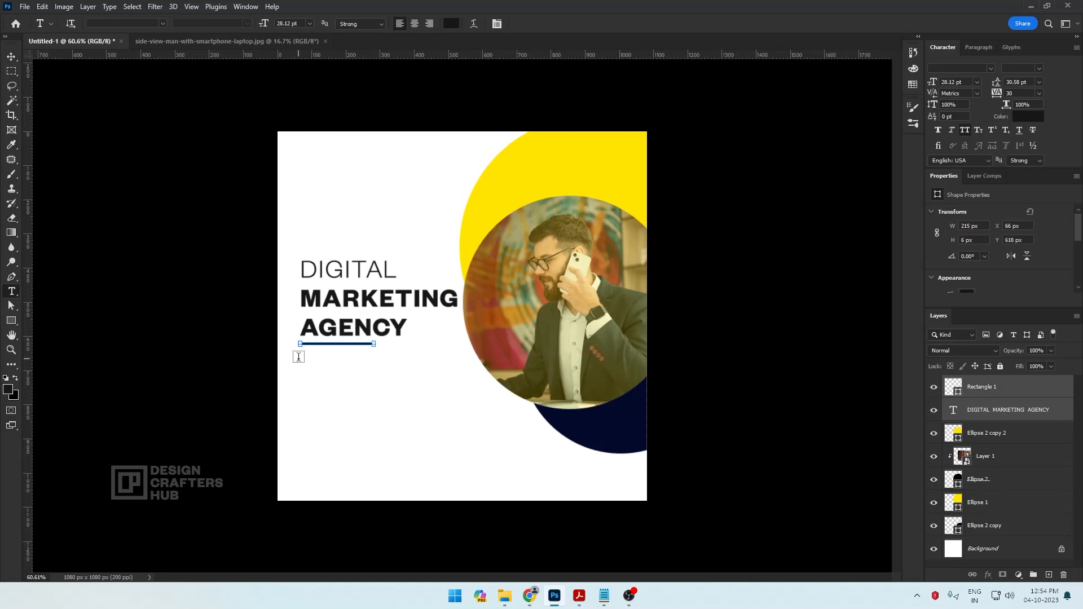
left_click_drag(300, 359, 470, 401)
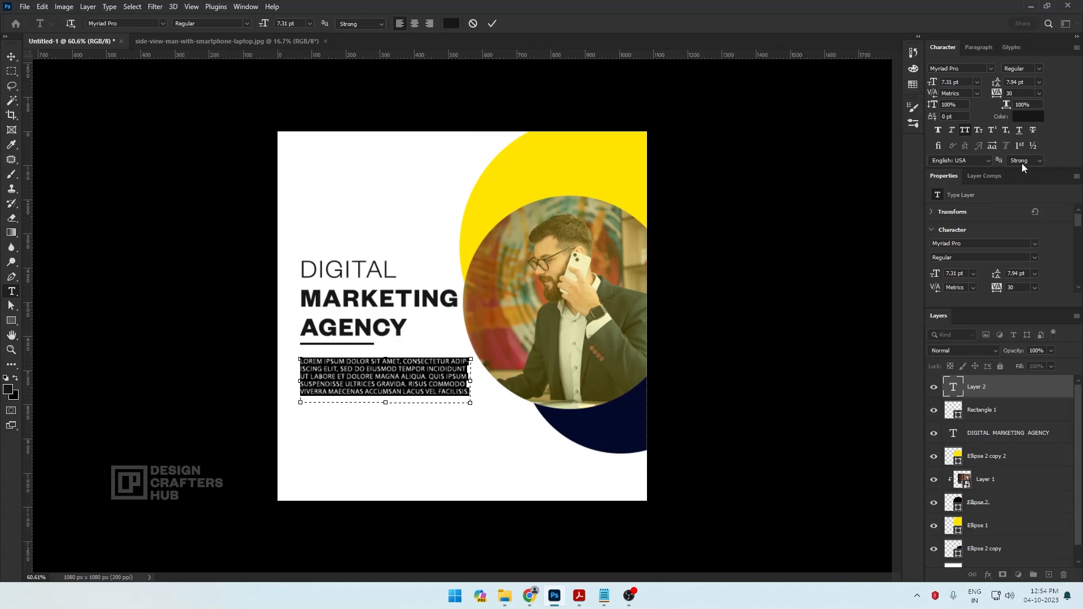
Turn off All Caps for the Lorem ipsum paragraph and set its font to Founders Grotesk
left_click(964, 129)
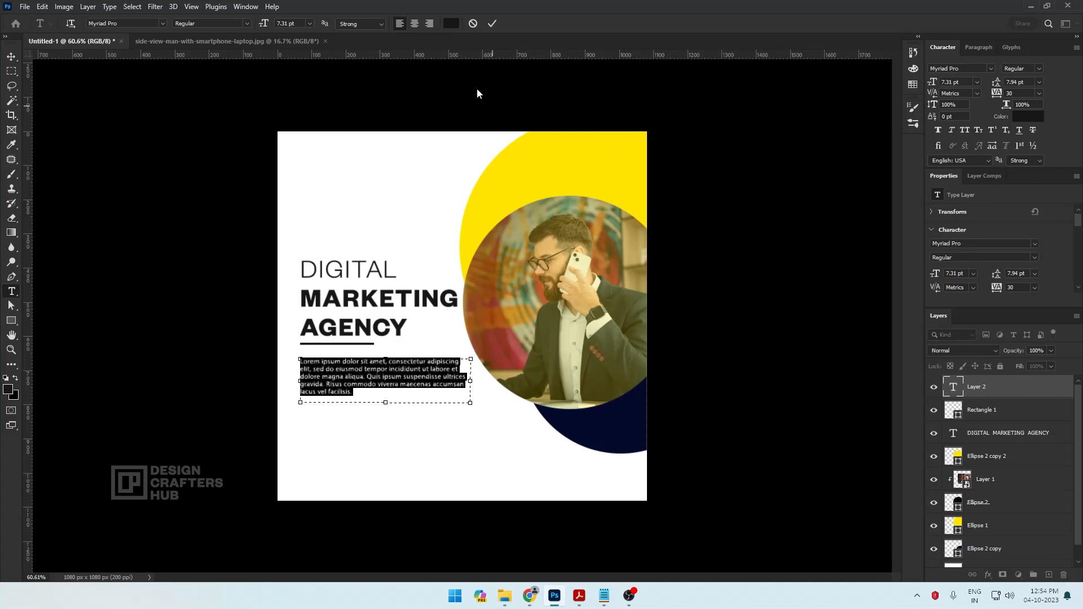
left_click(167, 25)
left_click_drag(333, 338, 339, 67)
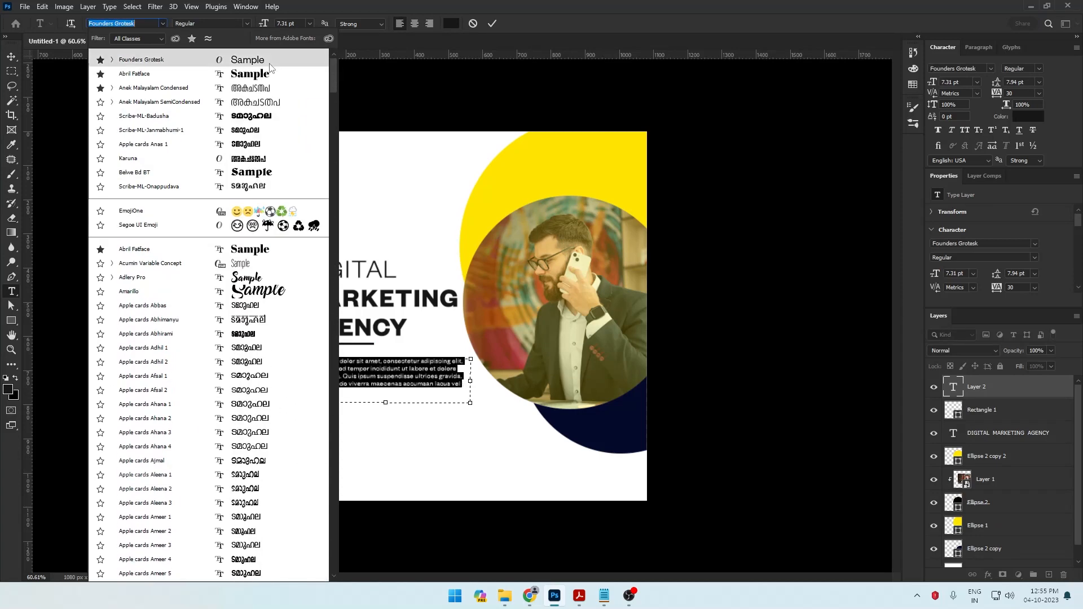
left_click(324, 59)
Try a 6 pt font size on the Lorem ipsum paragraph and return it to 7.31 pt
left_click(310, 24)
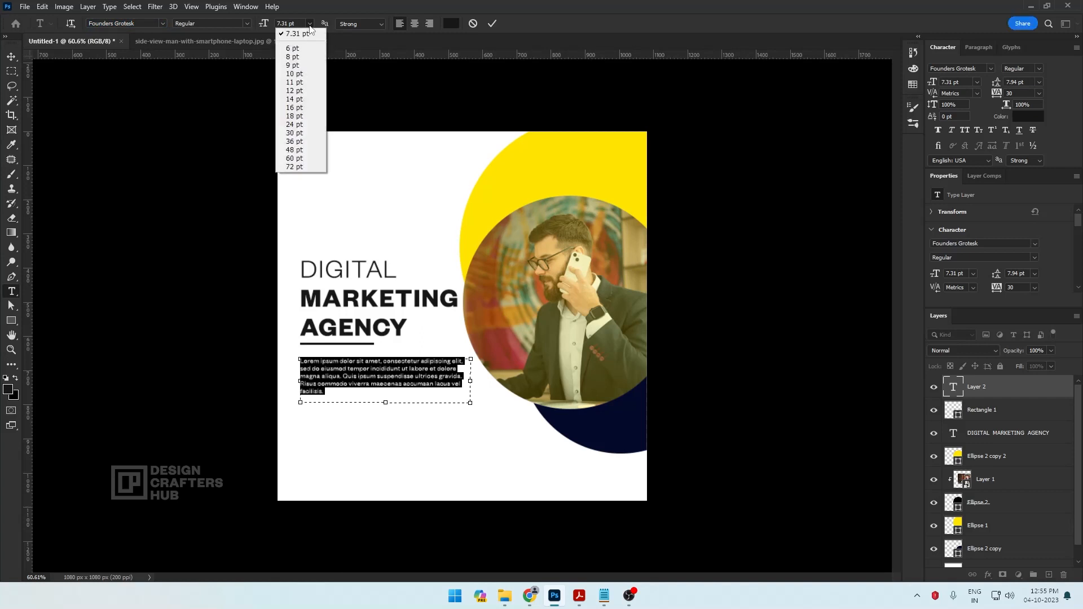
left_click(300, 50)
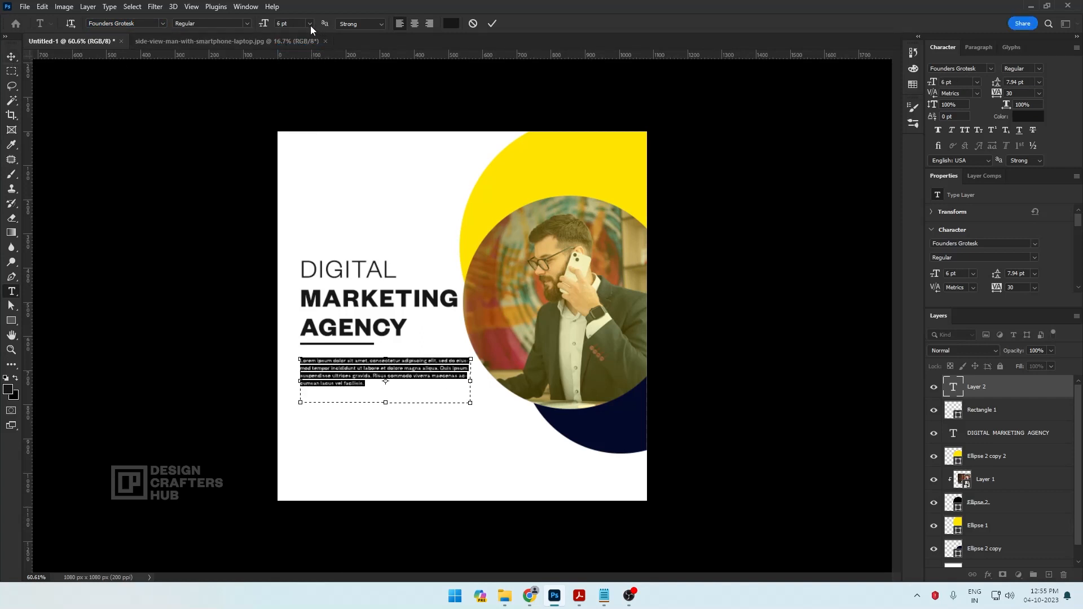
left_click(310, 24)
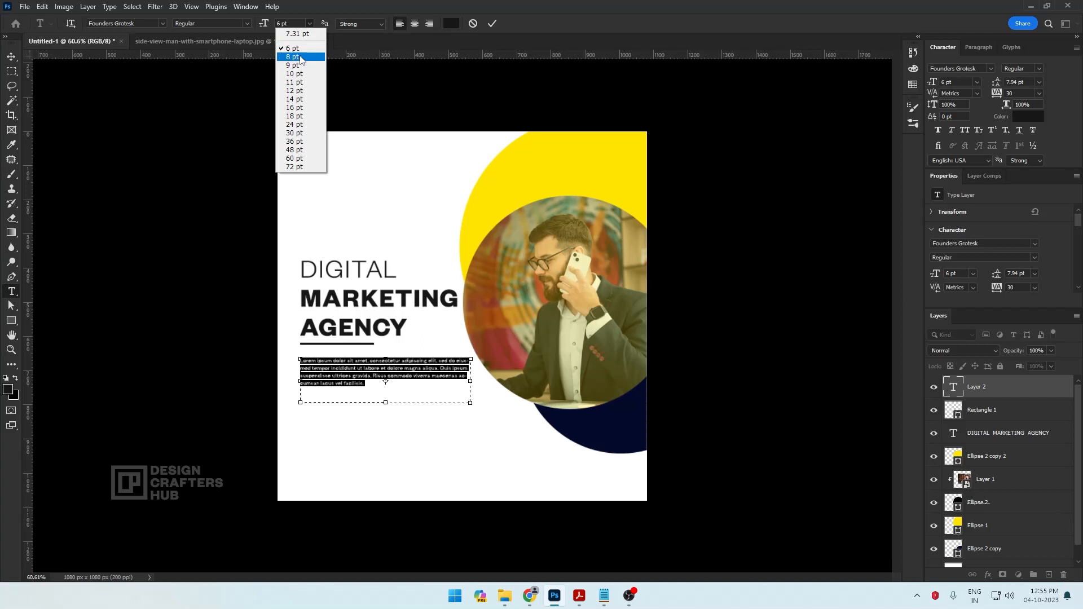
left_click(297, 34)
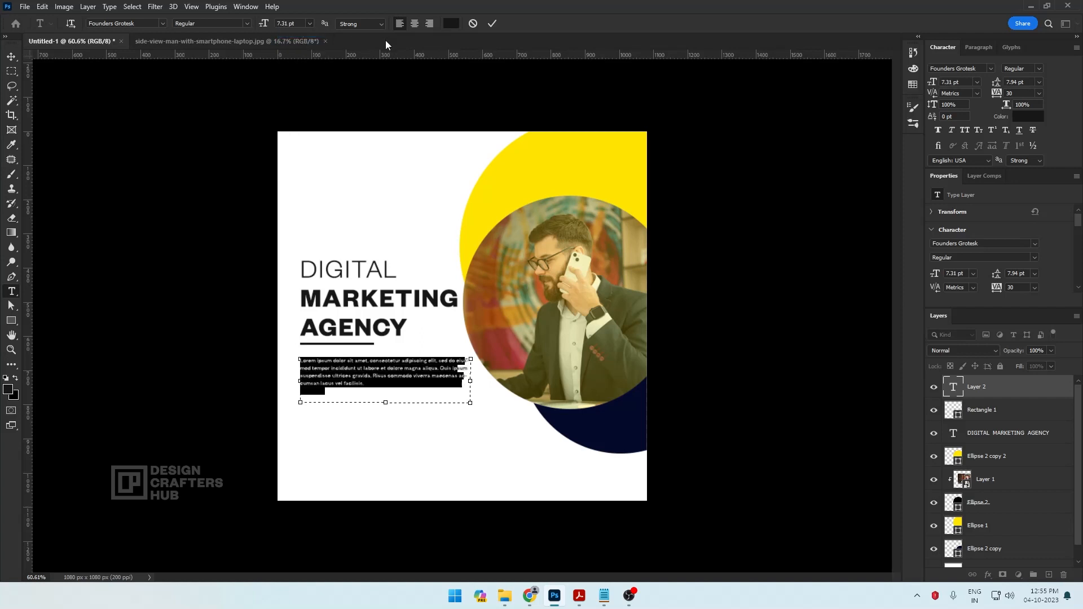
Trim the Lorem ipsum paragraph to its first two lines, ending at "labore et dolore"
left_click(14, 60)
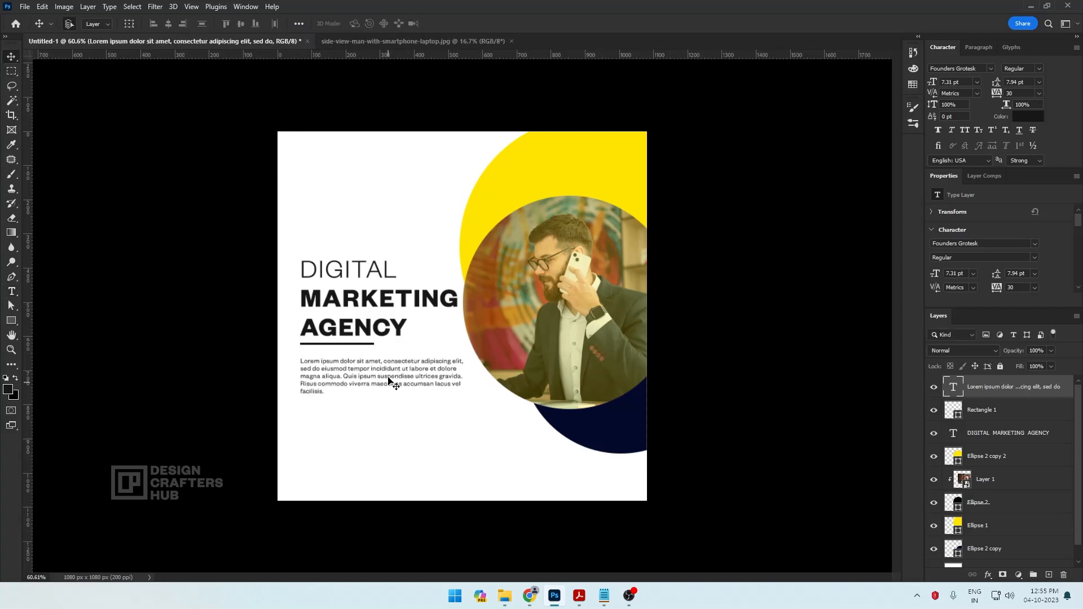
key("t")
left_click_drag(327, 391, 301, 378)
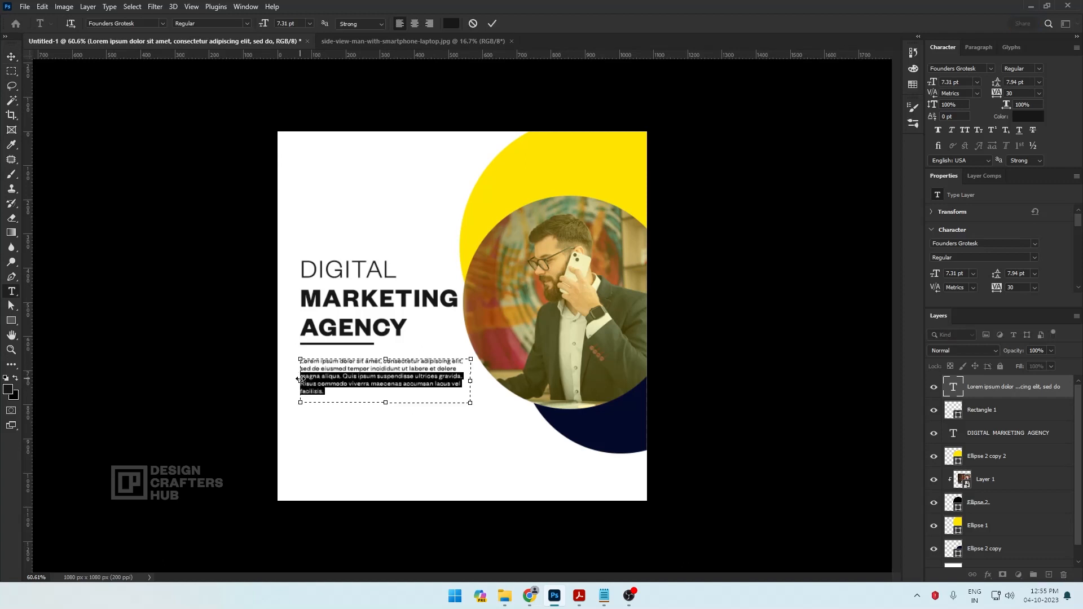
key("BackSpace")
left_click(15, 63)
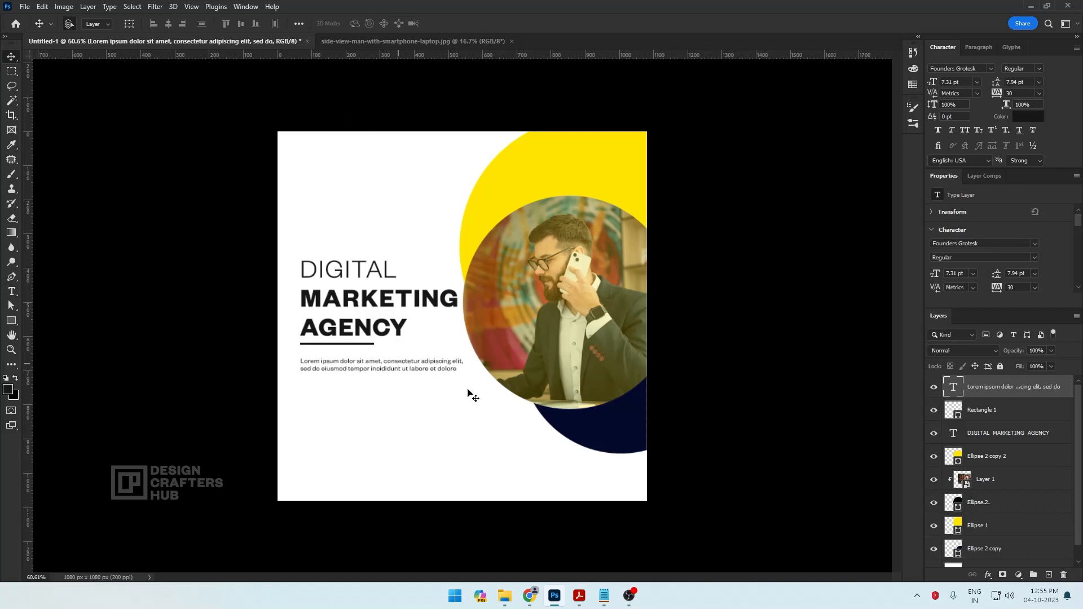
Shorten the paragraph's text box to about 55 px high so it fits the two lines
double_click(422, 360)
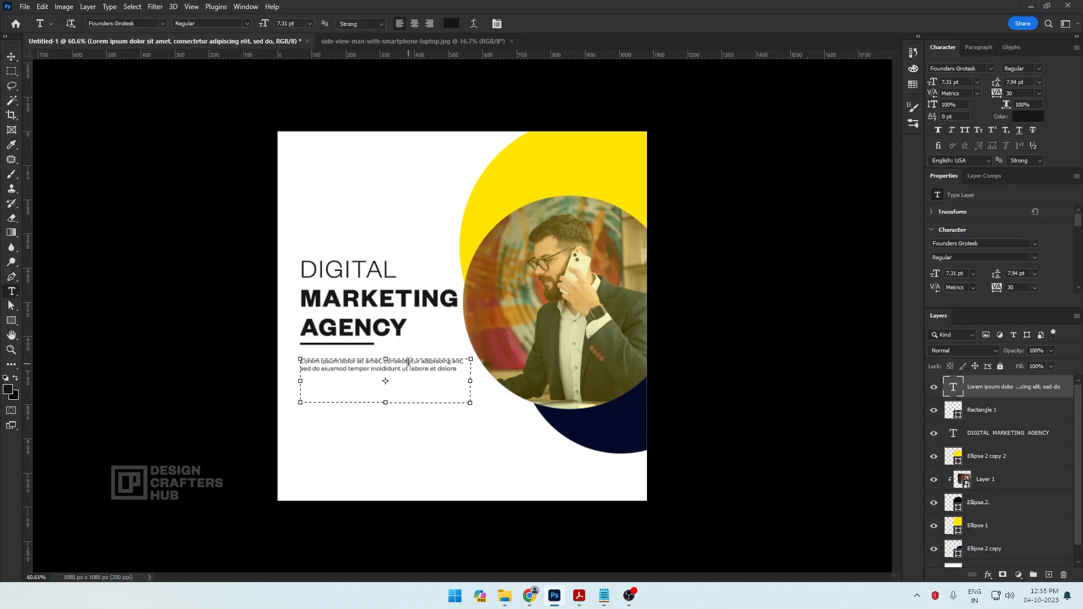
left_click_drag(386, 397, 392, 375)
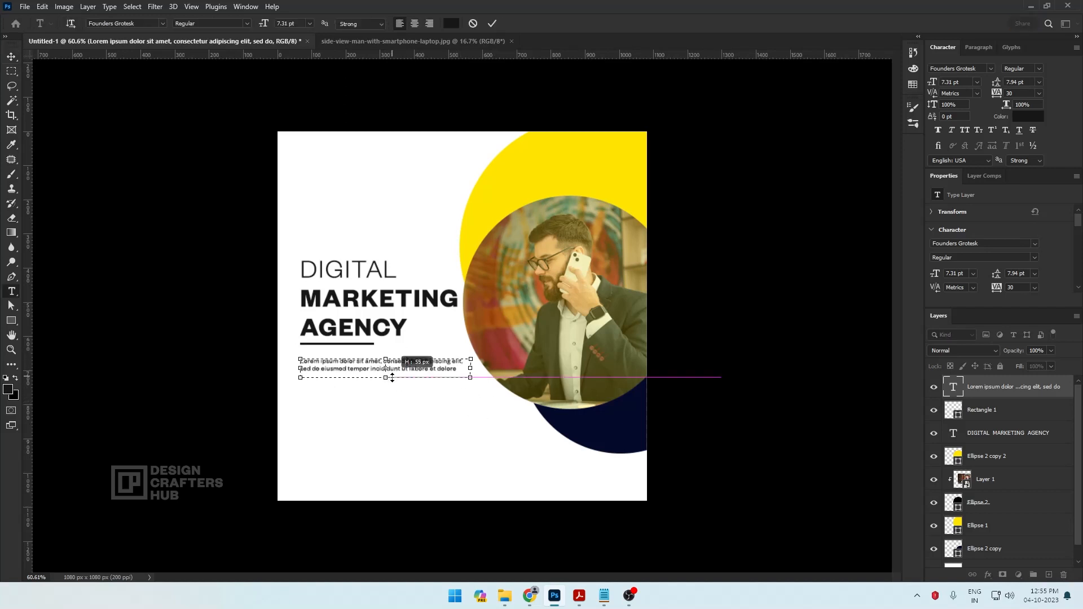
left_click(12, 57)
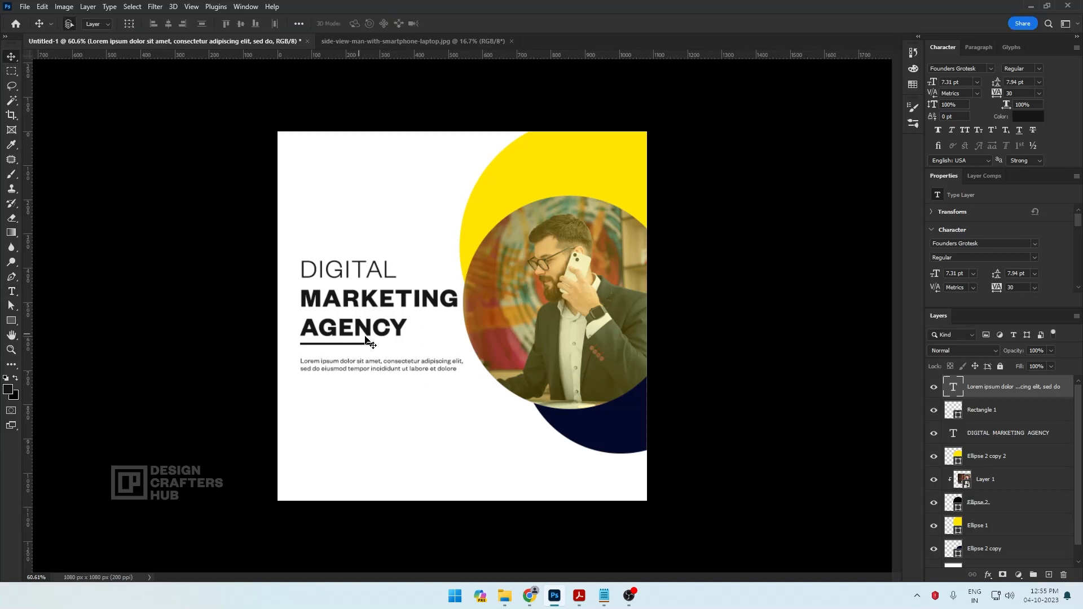
Draw a button rectangle about 327 × 57 px below the body text and fill it with the large circle's yellow, #ffe400
key("ctrl+plus")
key("ctrl+minus")
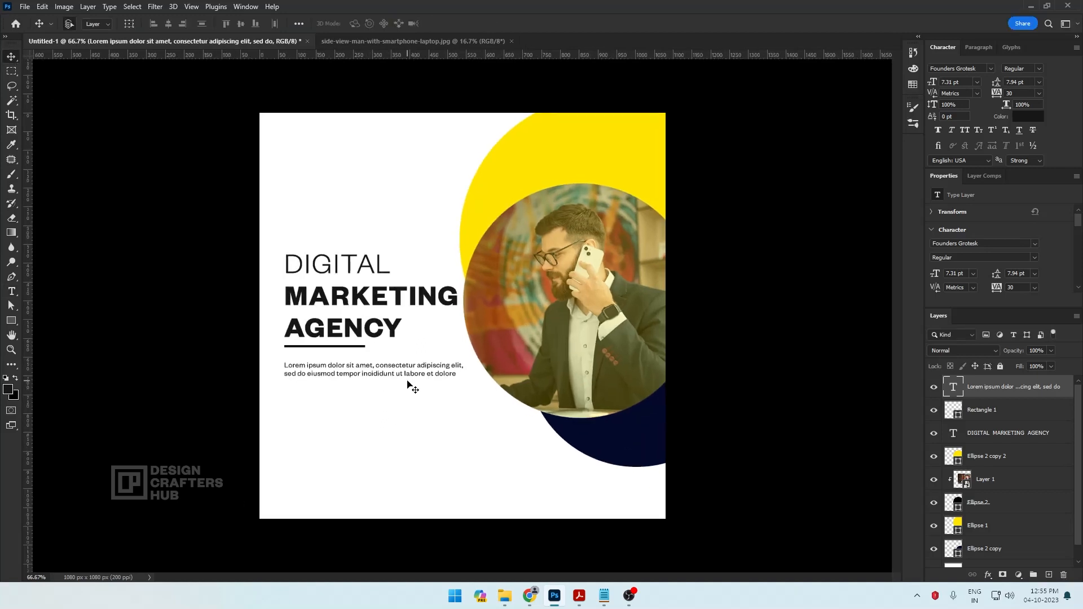
left_click(16, 321)
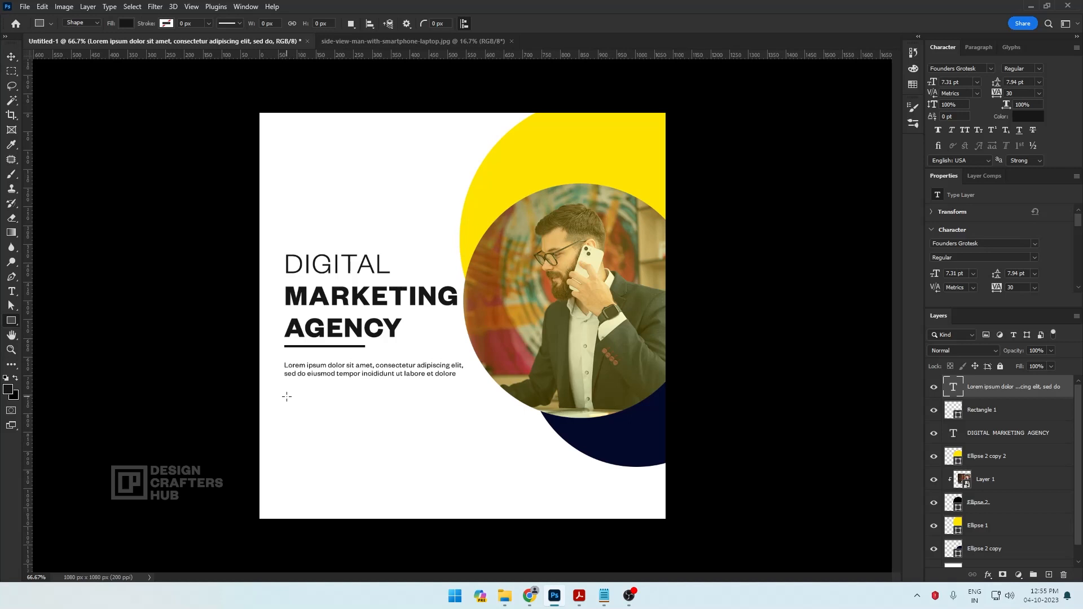
left_click_drag(287, 398, 409, 418)
left_click(125, 23)
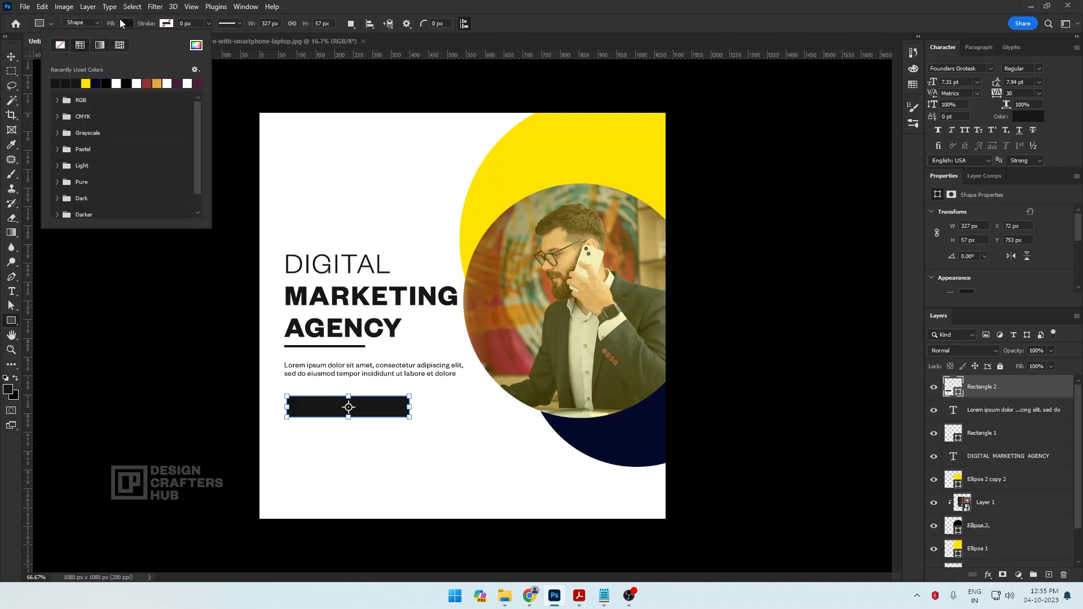
left_click(196, 45)
left_click(536, 140)
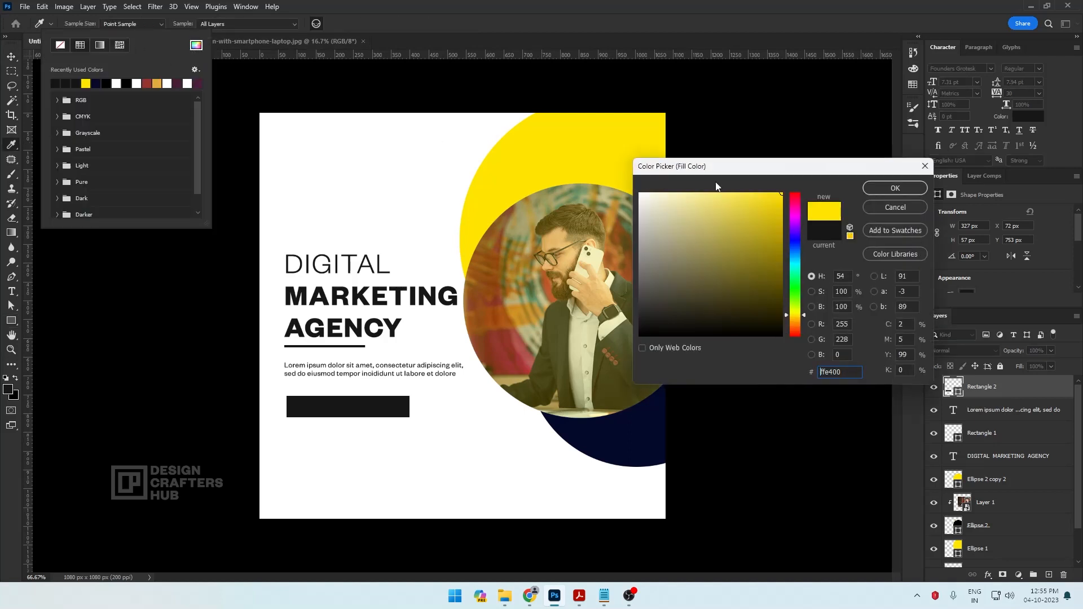
left_click(915, 188)
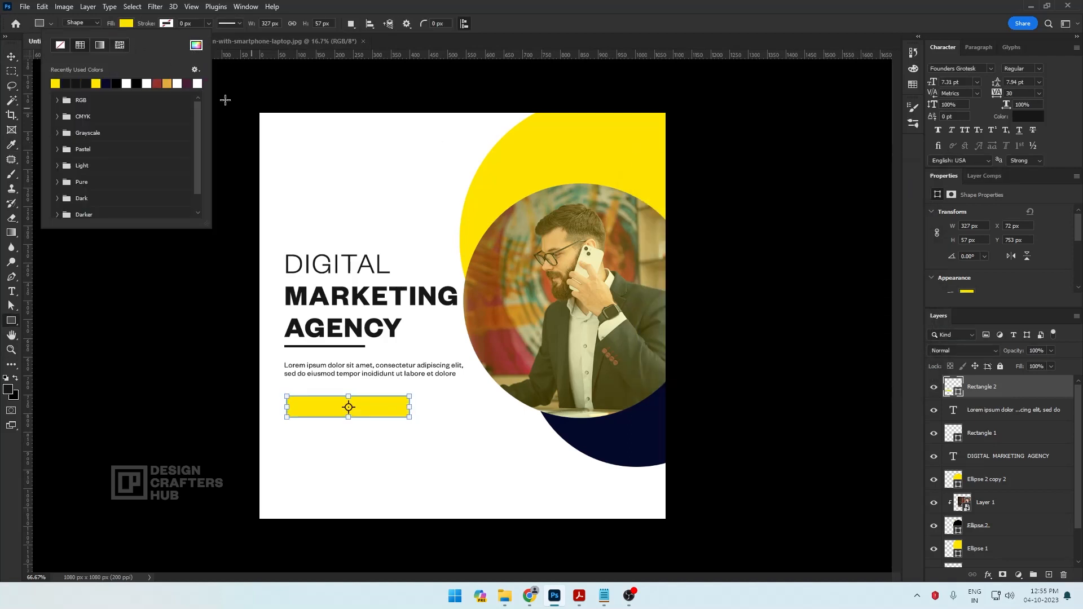
left_click(12, 56)
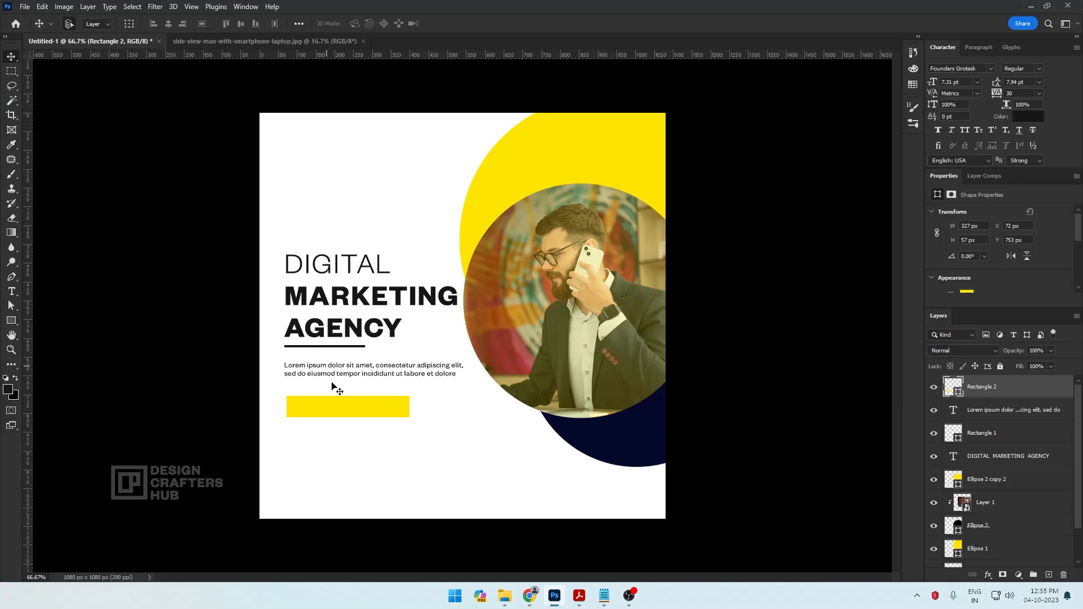
Round all four corners of the yellow button rectangle with a 20 px radius
key("a")
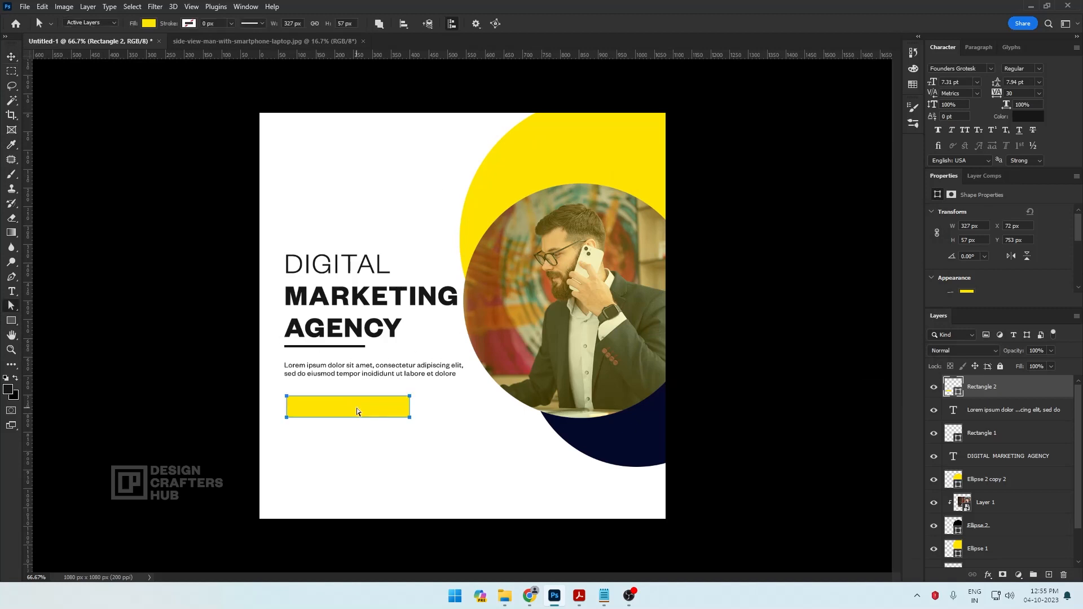
left_click(11, 323)
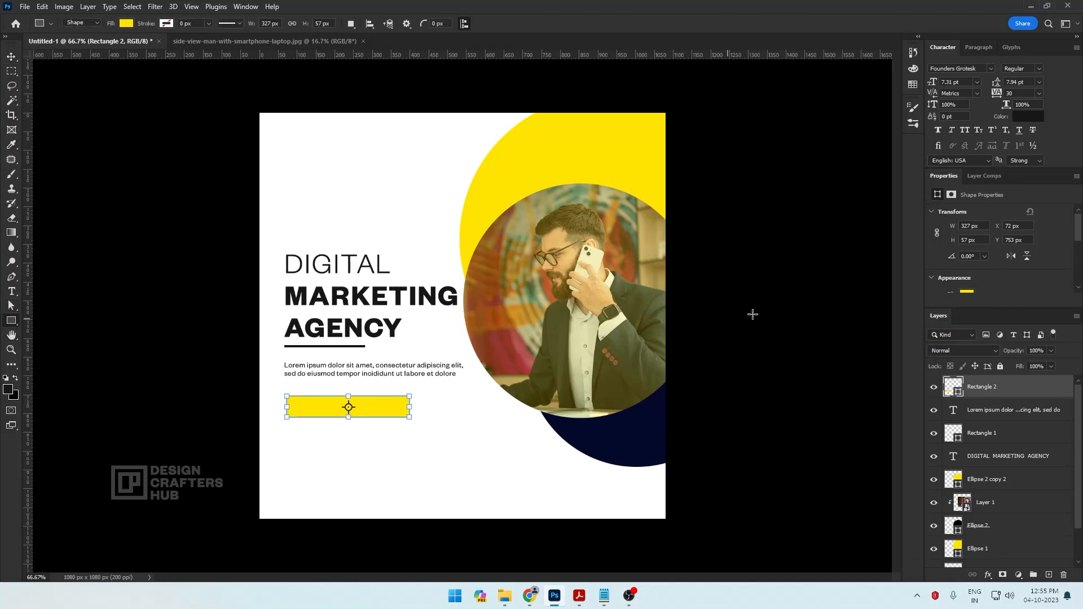
scroll(1076, 236, "down", 3)
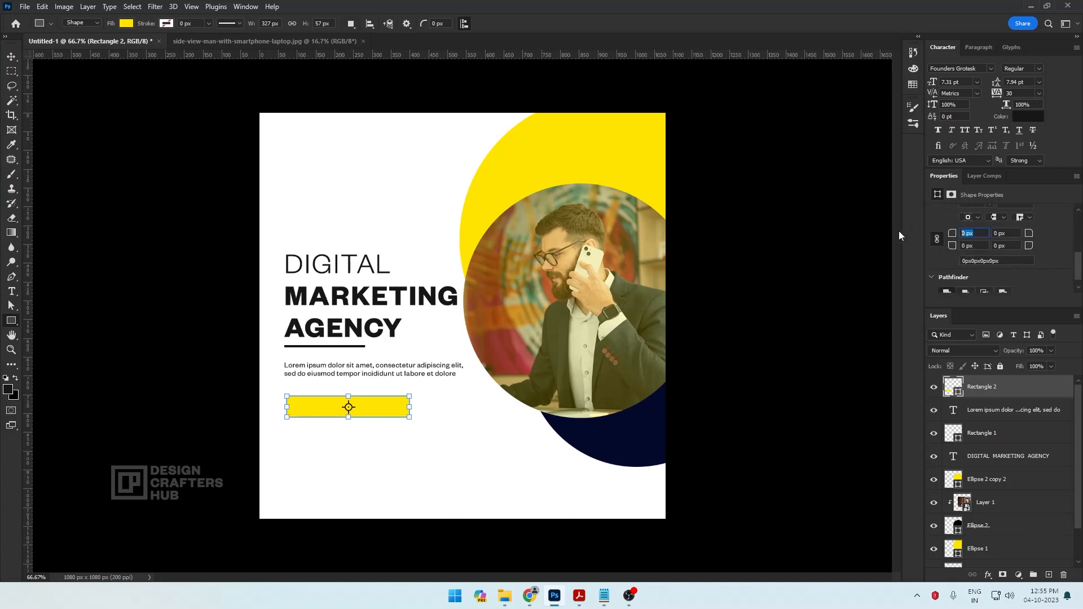
type("20")
key("Tab")
left_click(11, 57)
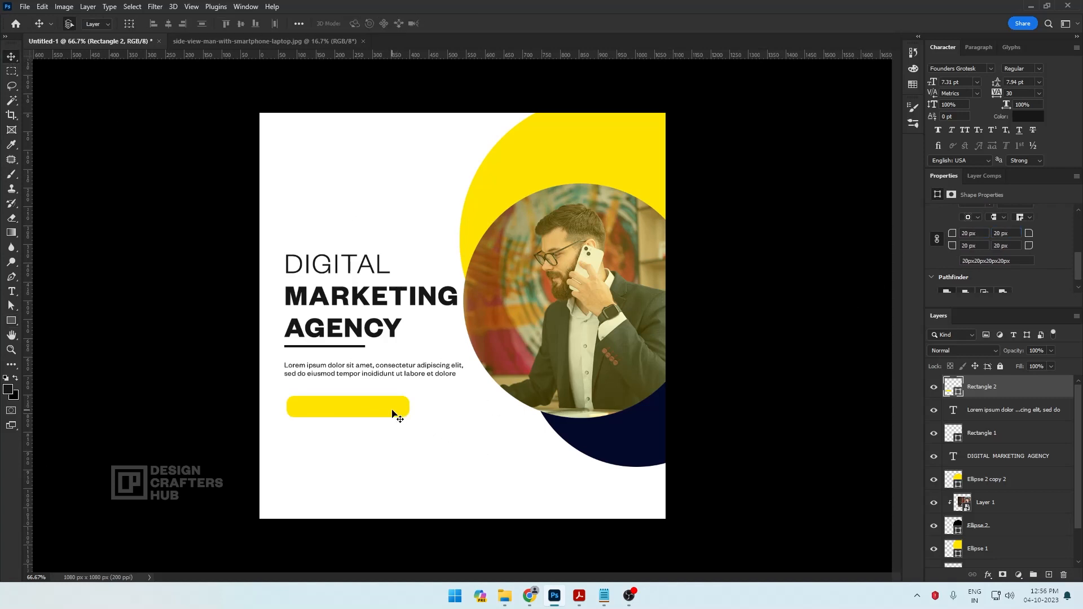
Add the text GET STARTED below the yellow button and set it in Founders Grotesk Bold
key("t")
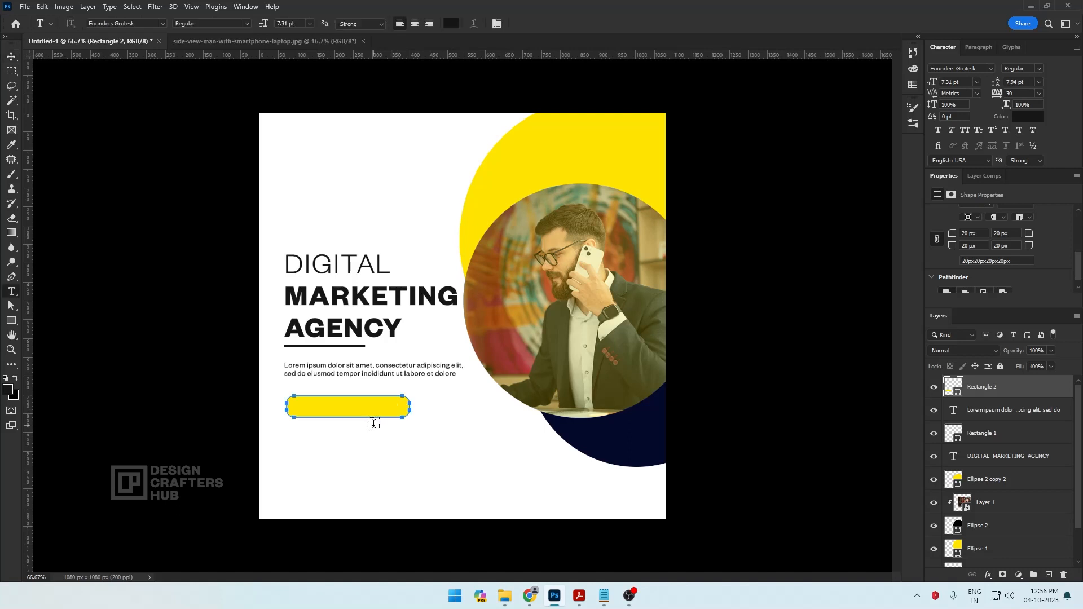
left_click(342, 446)
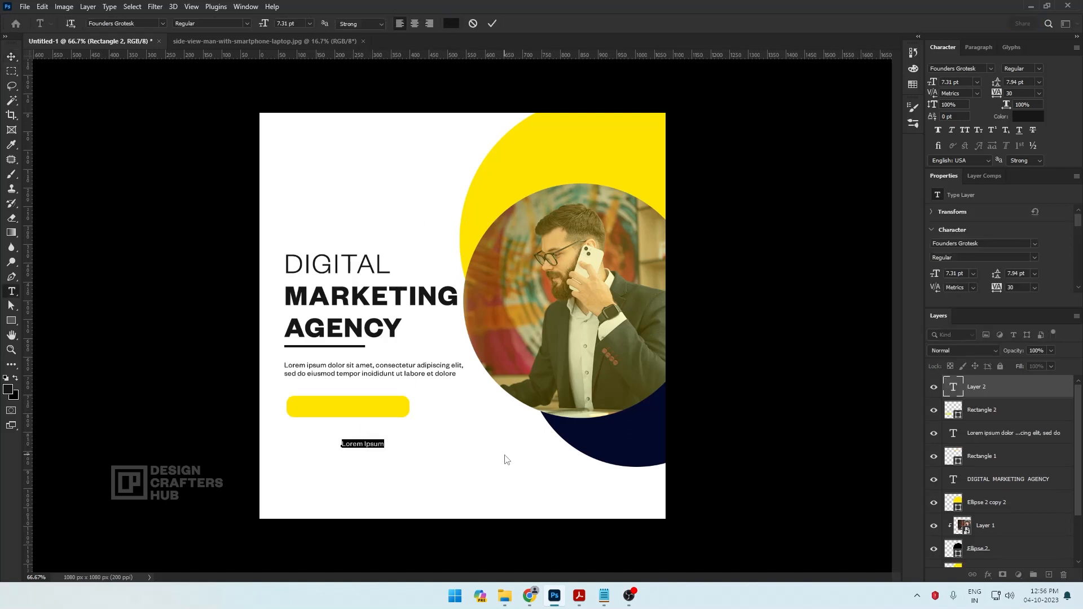
type("Ge")
type("D")
key("ctrl+a")
left_click(248, 24)
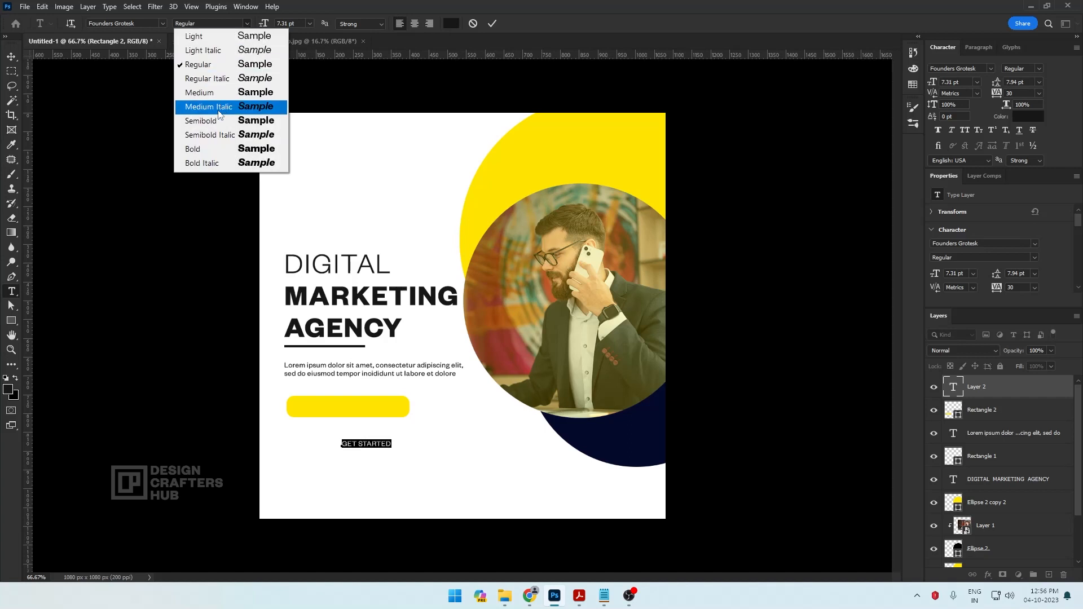
left_click(207, 148)
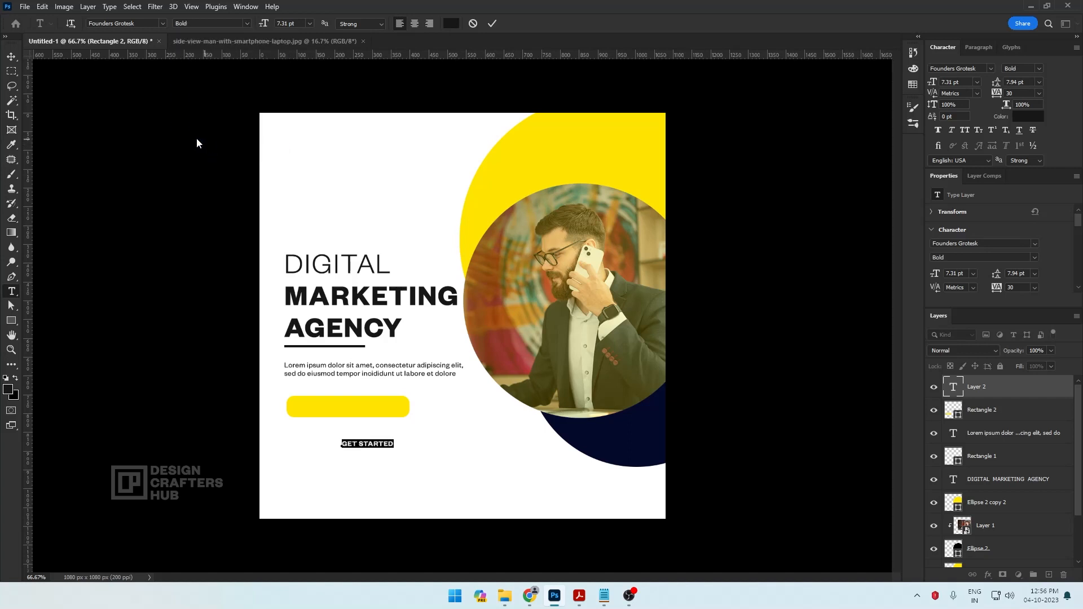
left_click(12, 57)
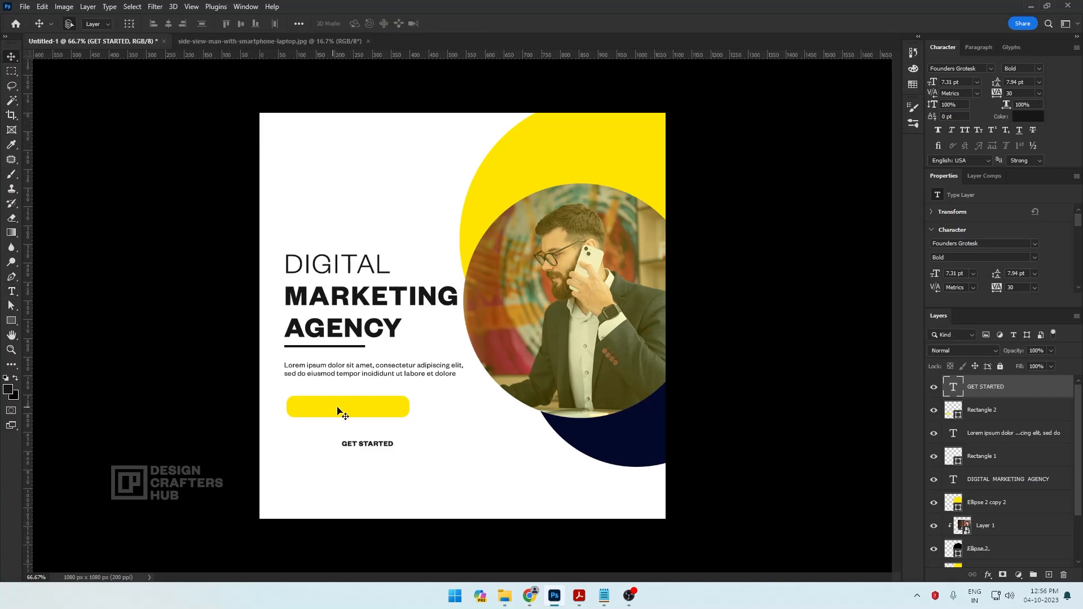
Move the GET STARTED text onto the yellow button and scale it up to about 180%
left_click_drag(380, 443, 393, 420)
key("ctrl+t")
key("Return")
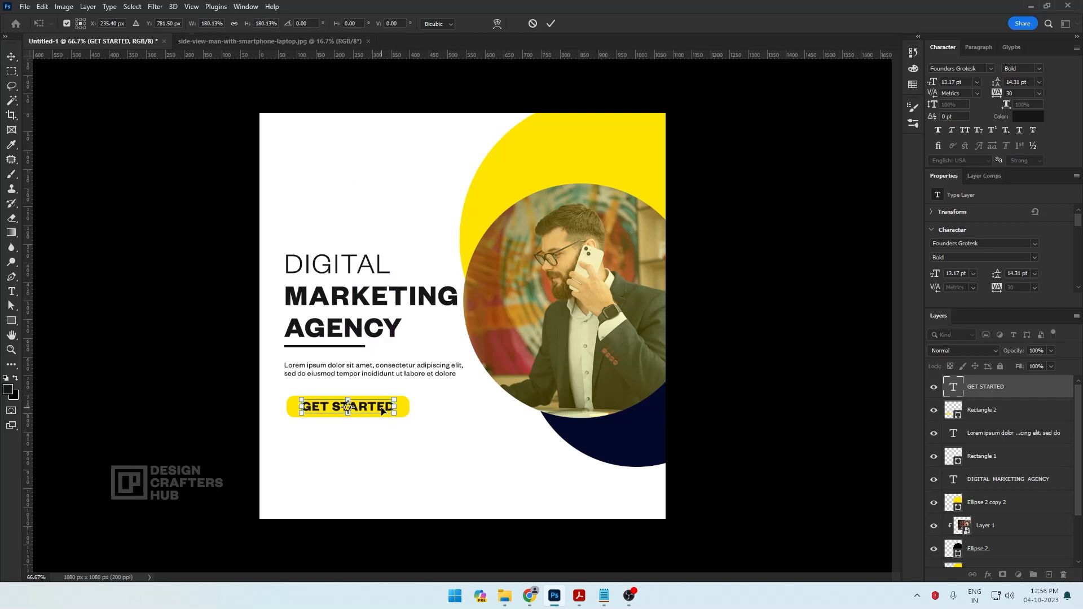
Select the GET STARTED text together with the yellow rectangle and centre-align the two
right_click(380, 404)
left_click(402, 413)
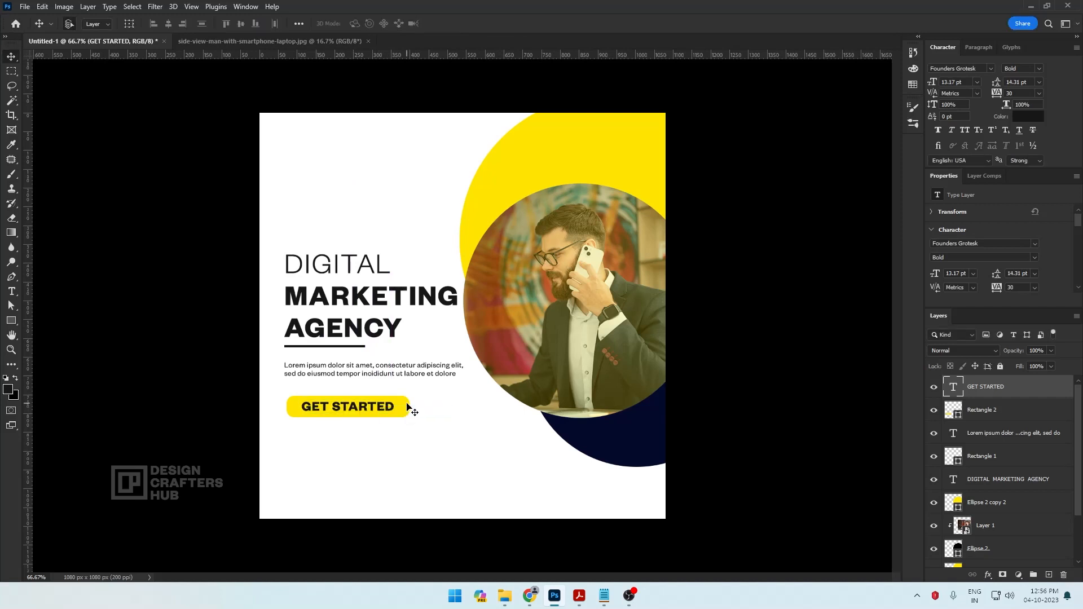
right_click(411, 406)
left_click(434, 412)
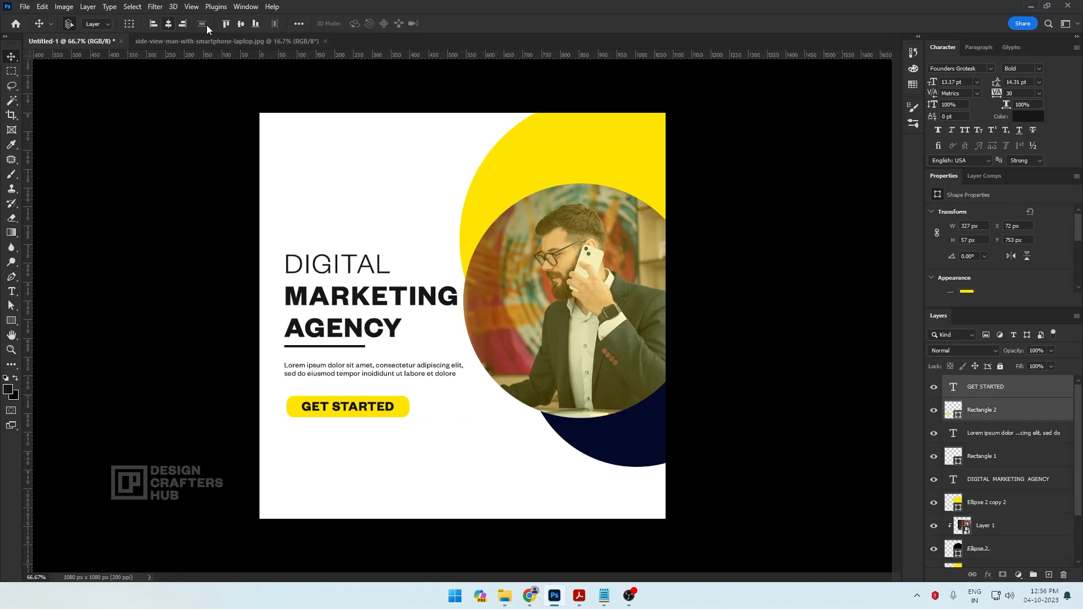
left_click(242, 26)
Move the button and its label flush with the body text's left edge and nudge them slightly up
left_click_drag(353, 410, 353, 410)
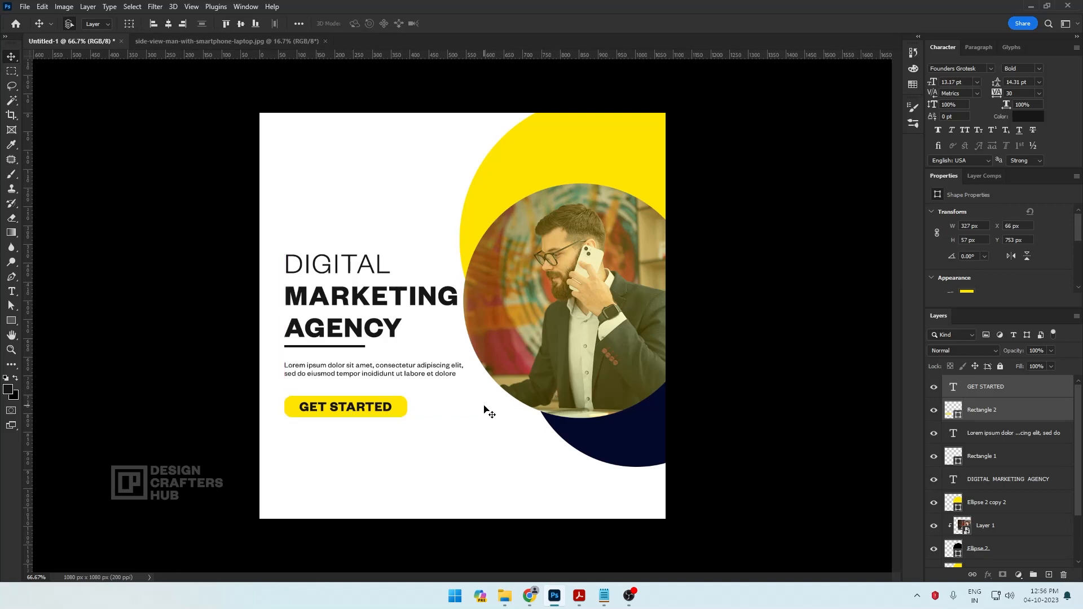
key("Up")
key("Up")
Select the yellow and navy circles with the photo circle, nudge them slightly right, and deselect them
key("ctrl+minus")
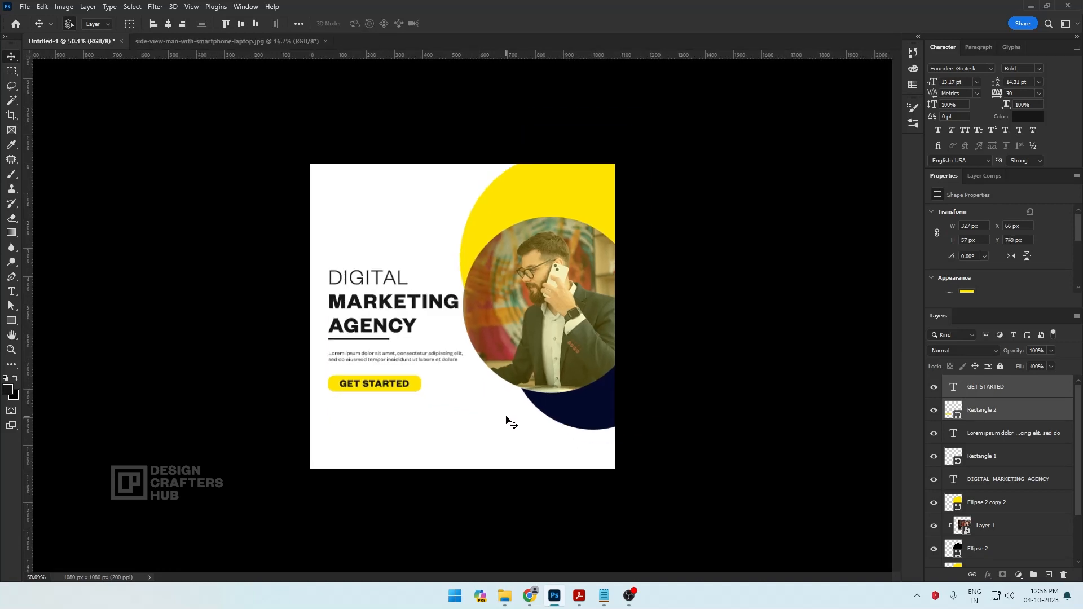
left_click_drag(497, 121, 643, 475)
key("Right")
key("Right")
key("Right")
key("Right")
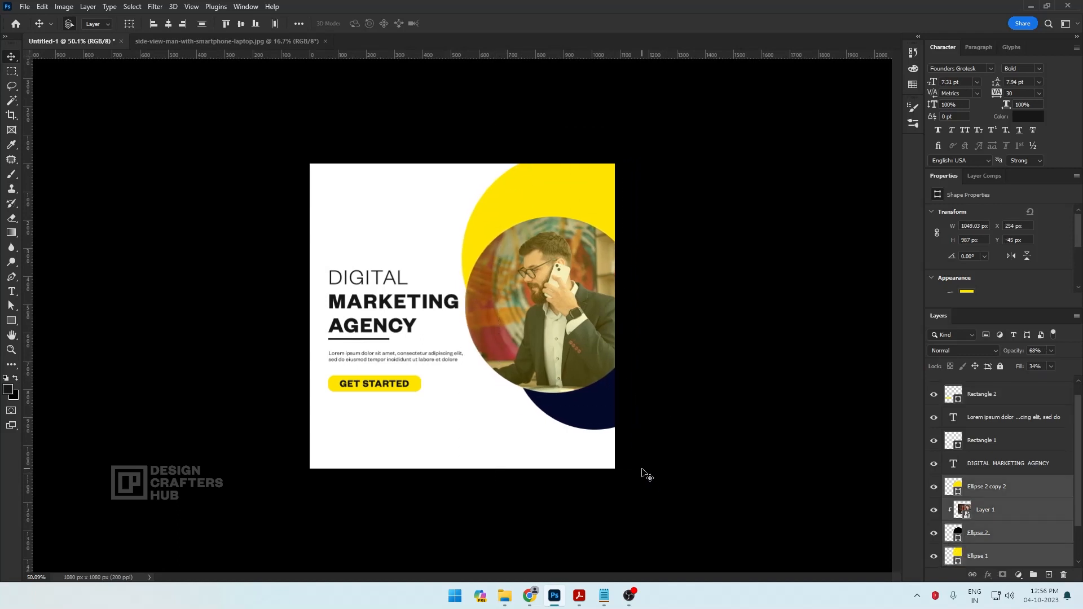
key("Down")
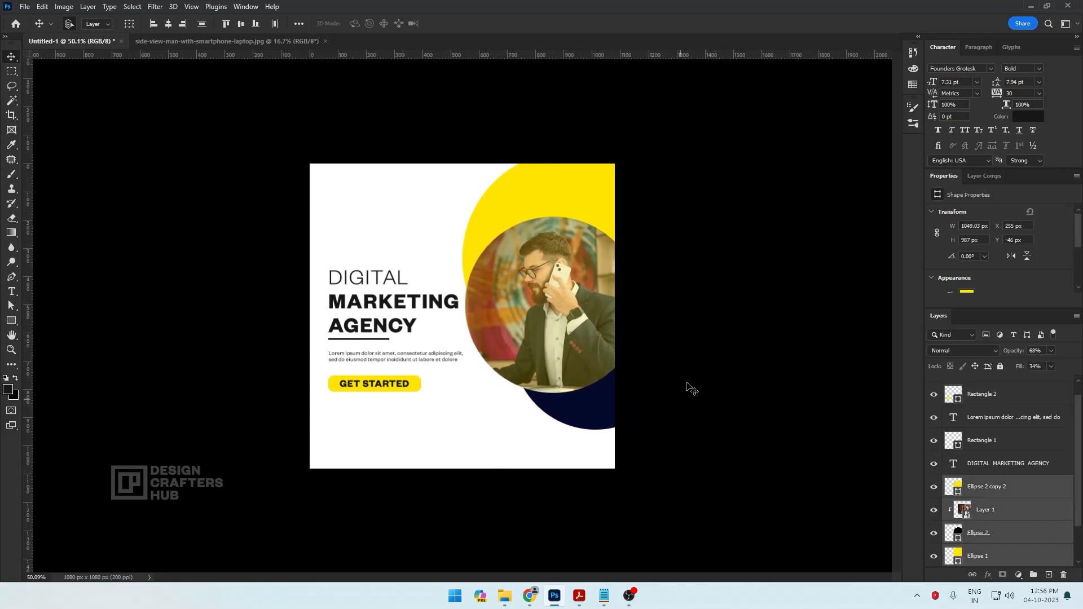
left_click(685, 257)
scroll(675, 245, "down", 1)
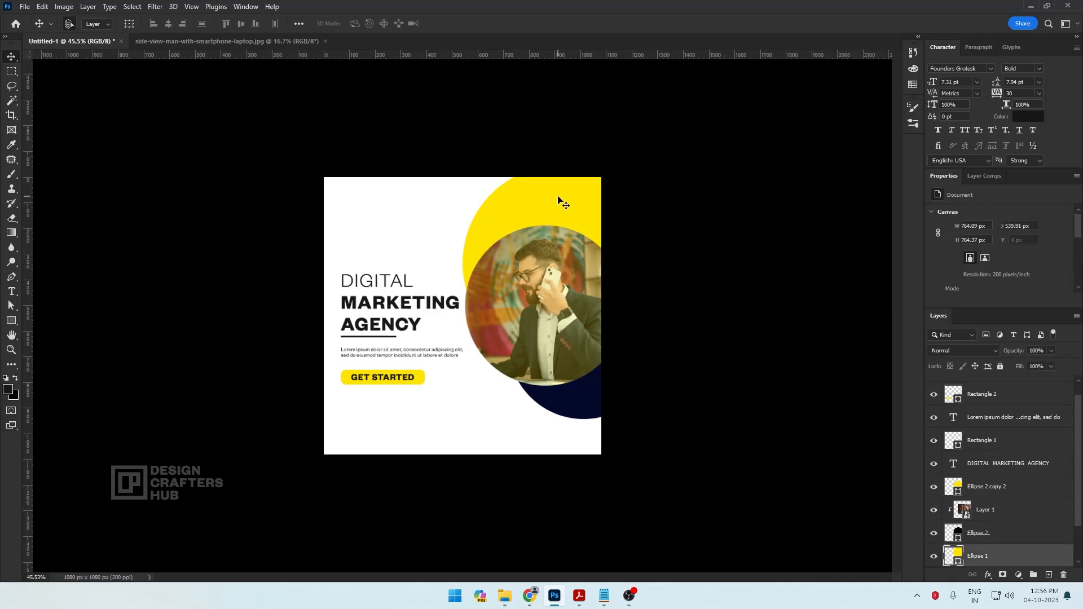
Duplicate the yellow circle behind the photo and place the copy at the canvas's lower-left edge, partly off the canvas
right_click(558, 201)
left_click(576, 203)
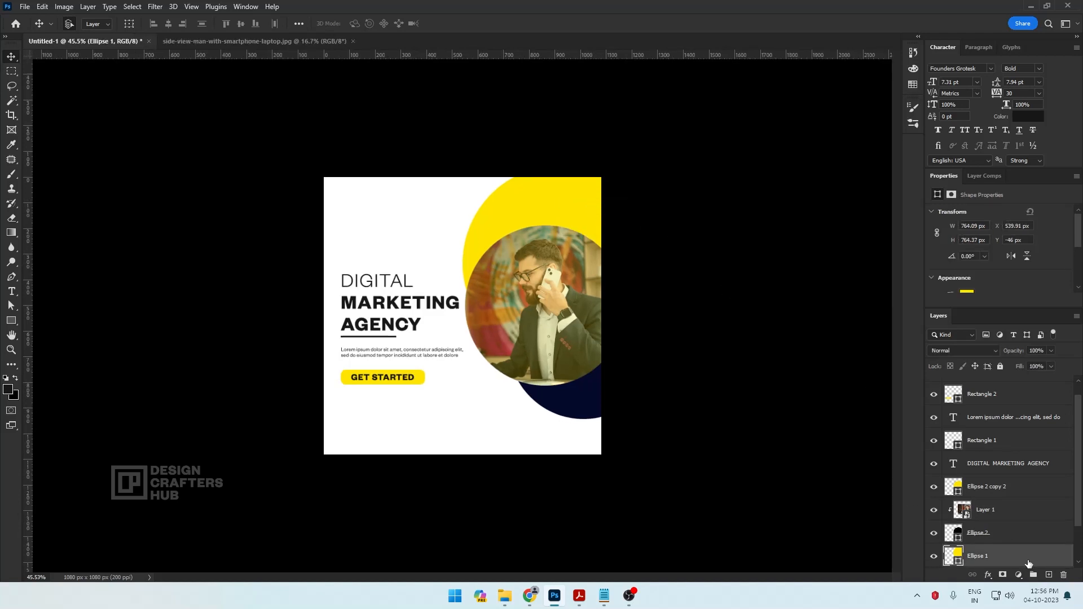
right_click(1028, 561)
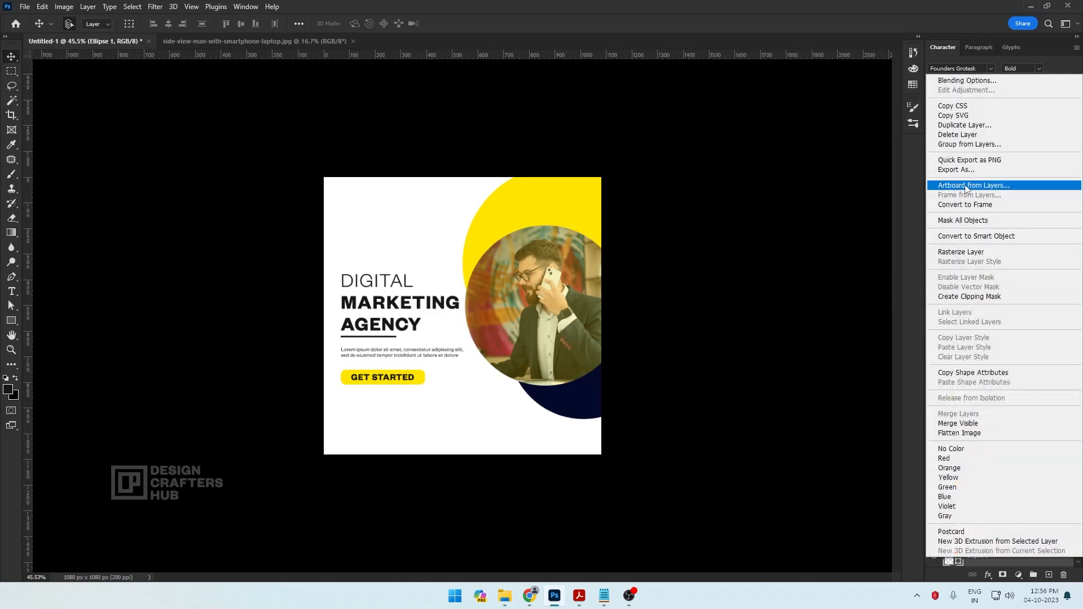
left_click(960, 126)
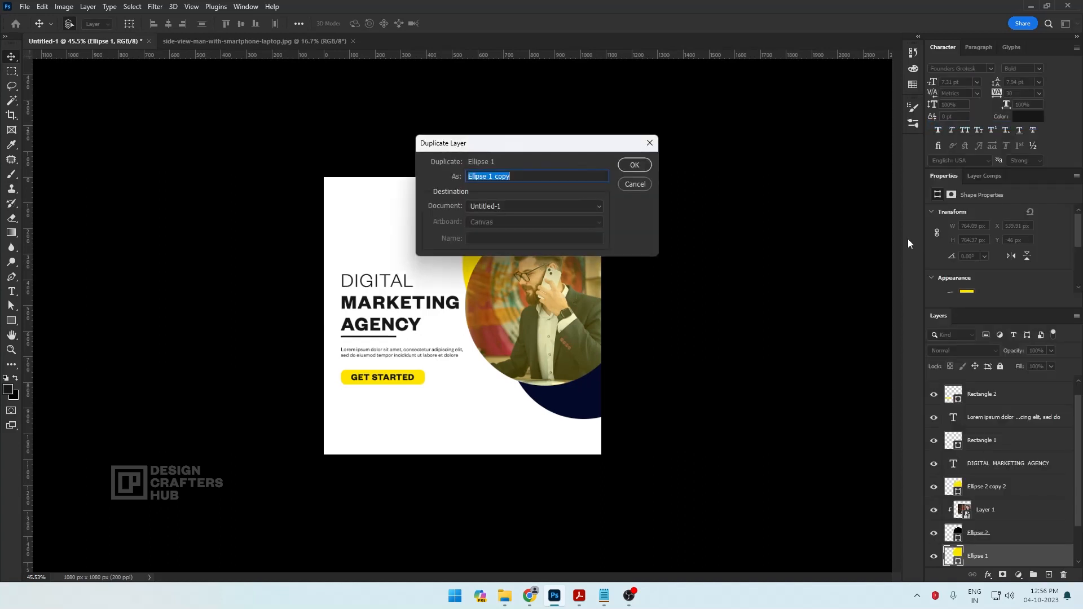
left_click(633, 165)
left_click_drag(564, 203, 397, 445)
left_click(613, 127)
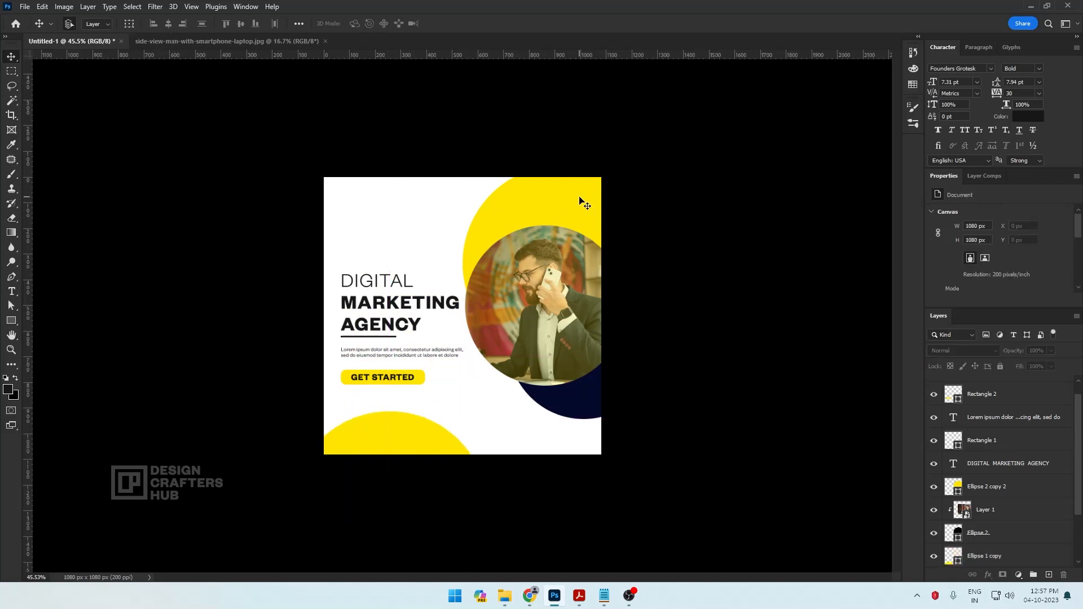
Change the fill of the yellow circle behind the photo to the warmer yellow ffd200
left_click(579, 197)
key("a")
left_click(153, 24)
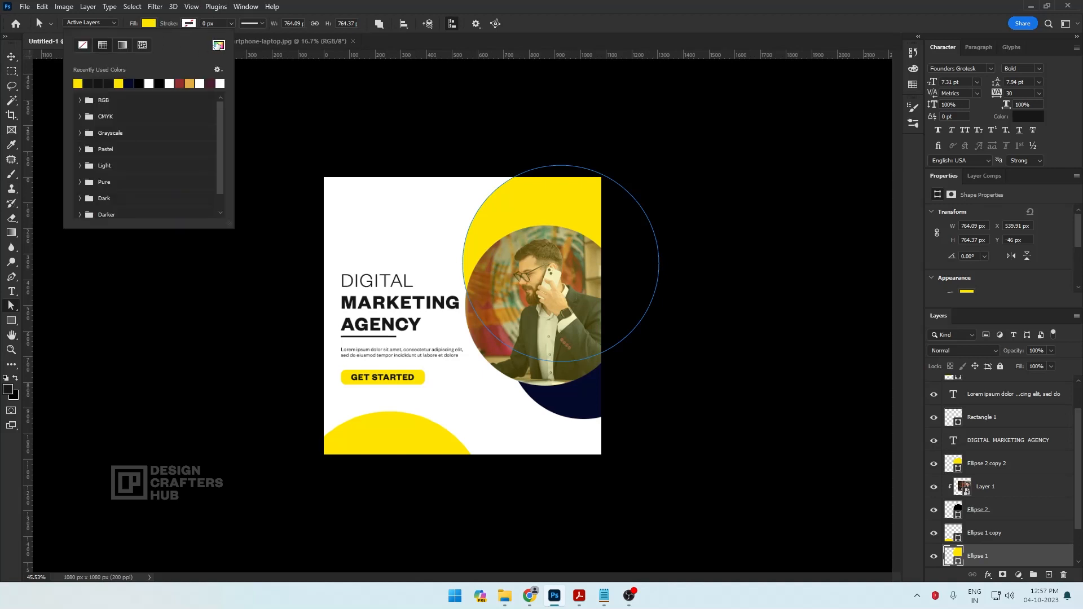
left_click(219, 45)
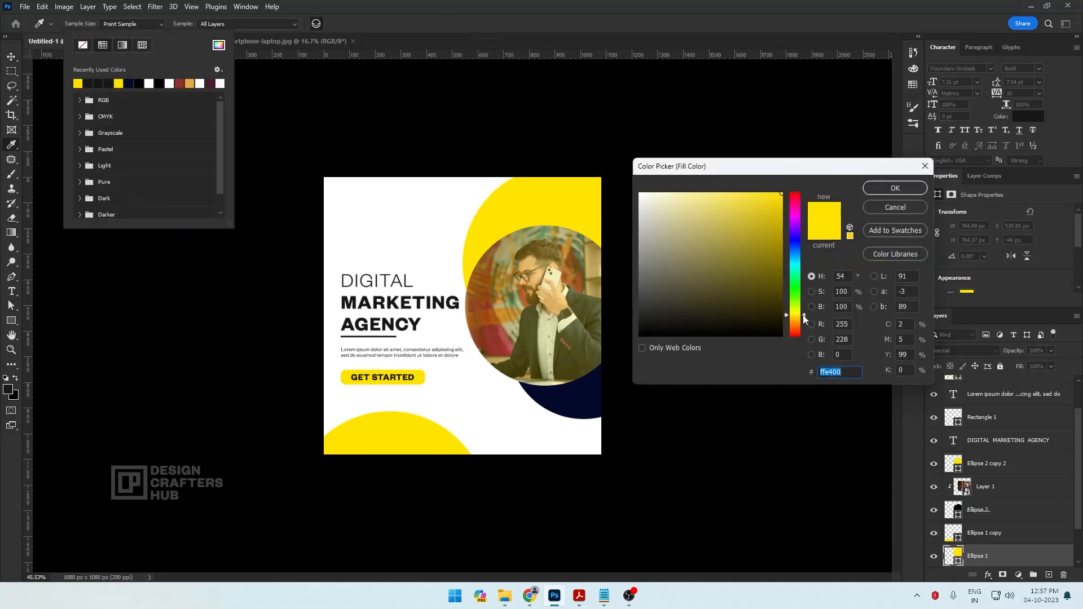
left_click_drag(803, 316, 804, 317)
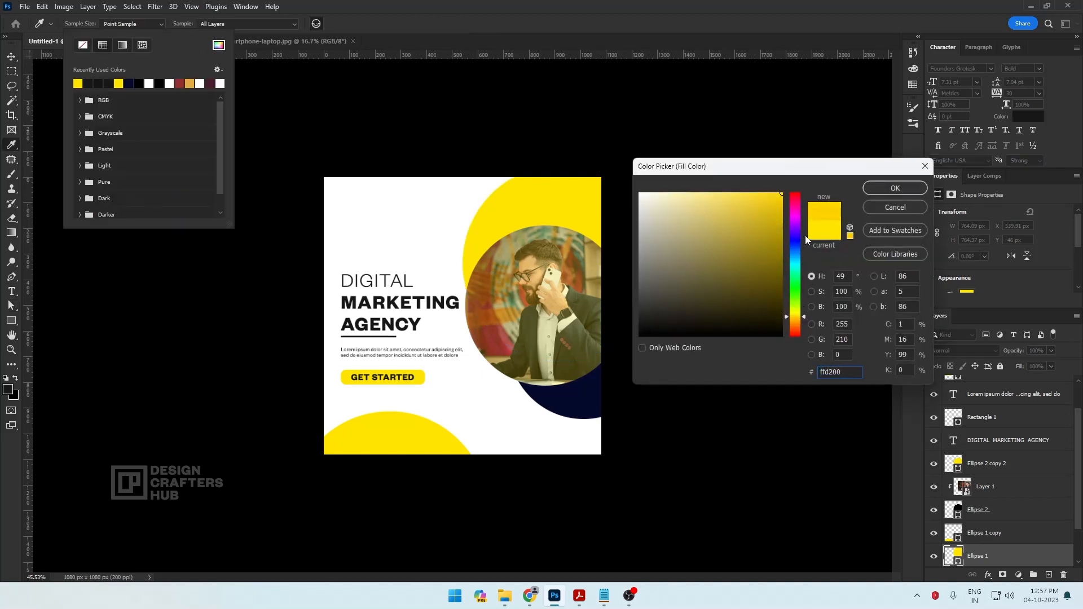
left_click(878, 192)
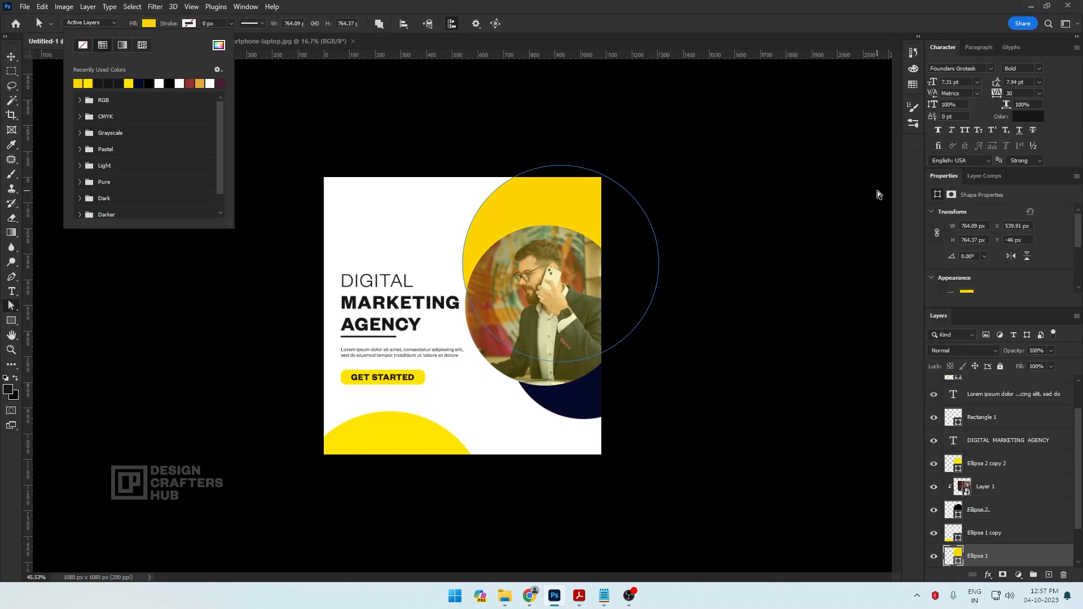
left_click(152, 30)
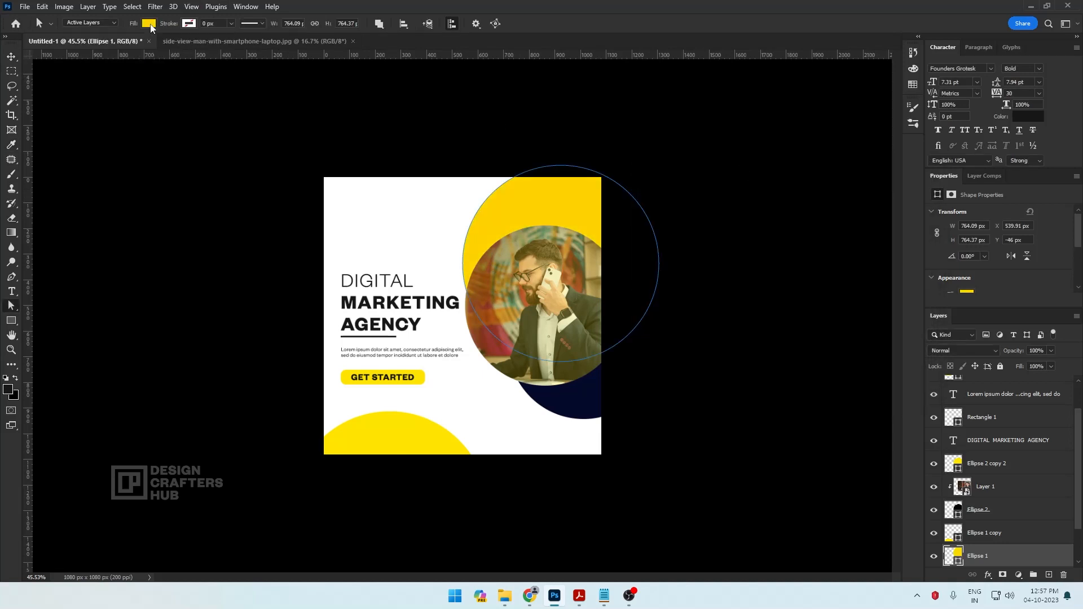
left_click(12, 58)
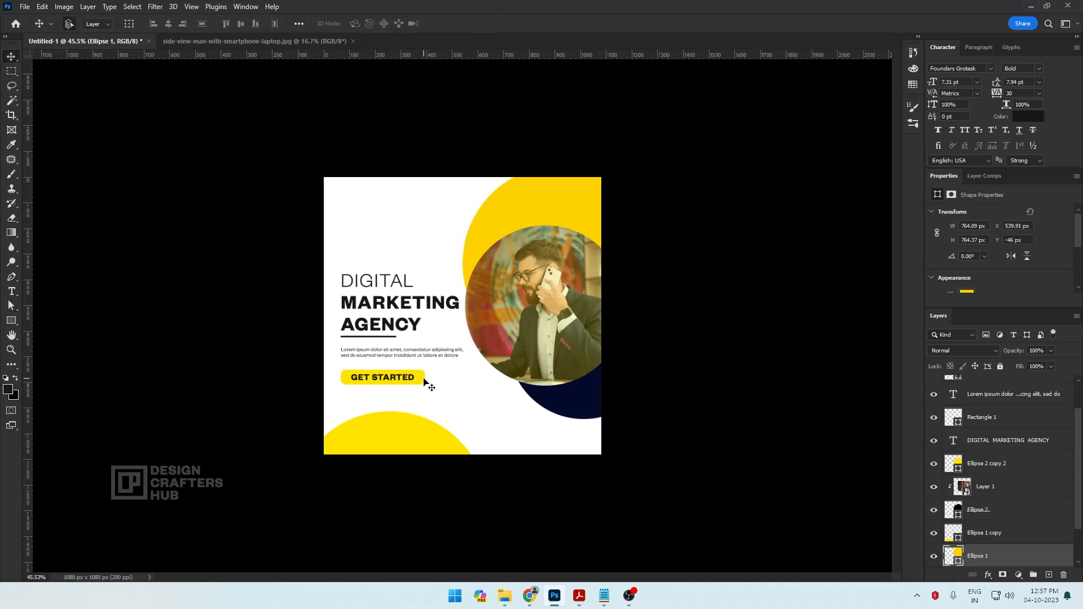
Recolour the rectangle behind the GET STARTED label to ffd200
right_click(427, 384)
left_click(446, 384)
left_click(12, 320)
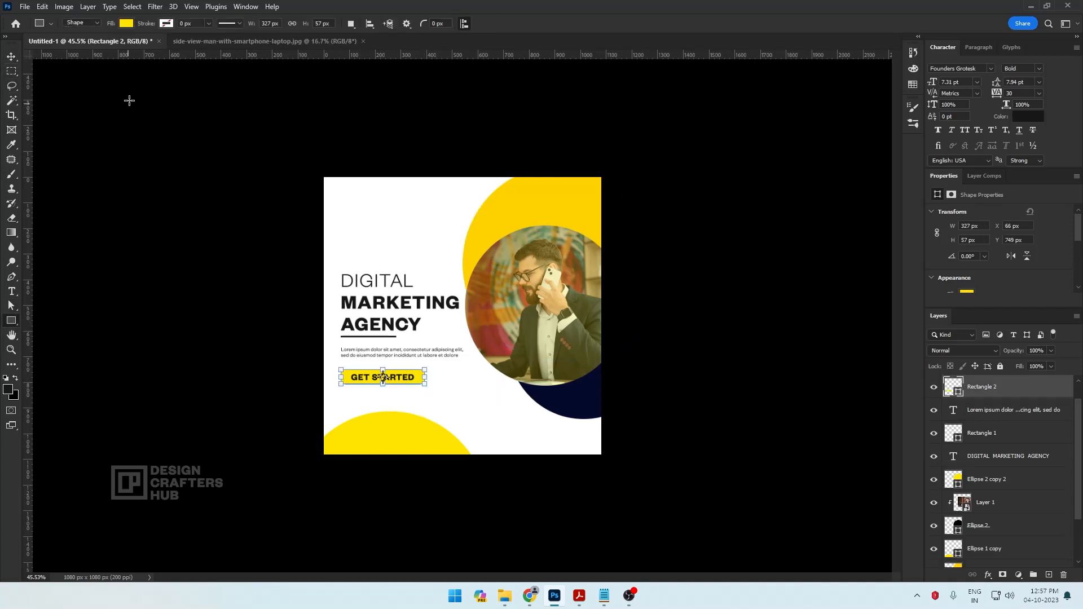
left_click(127, 23)
left_click(196, 46)
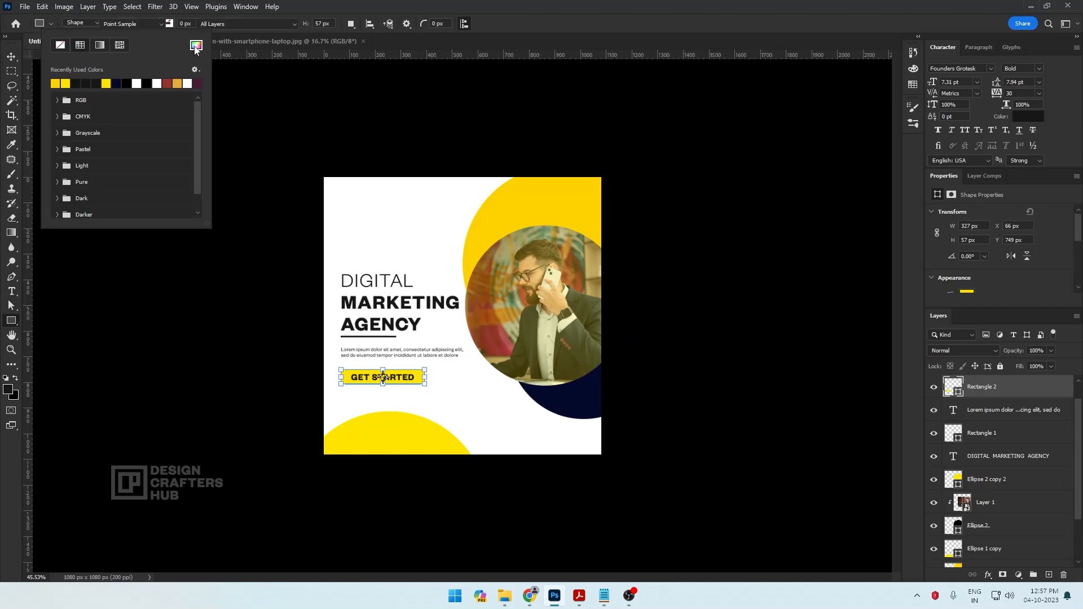
left_click(884, 192)
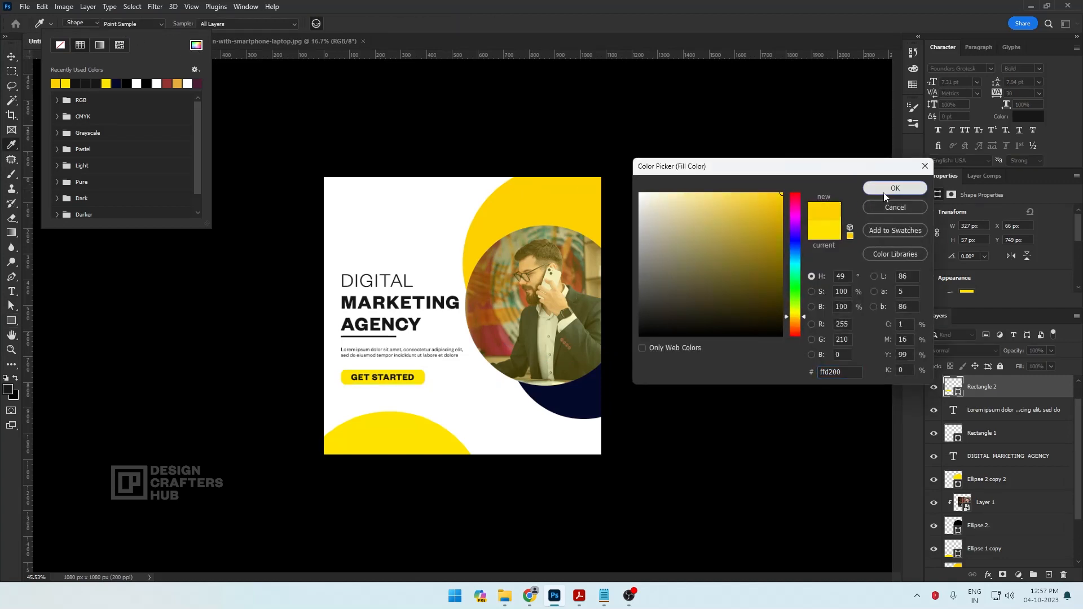
left_click(11, 56)
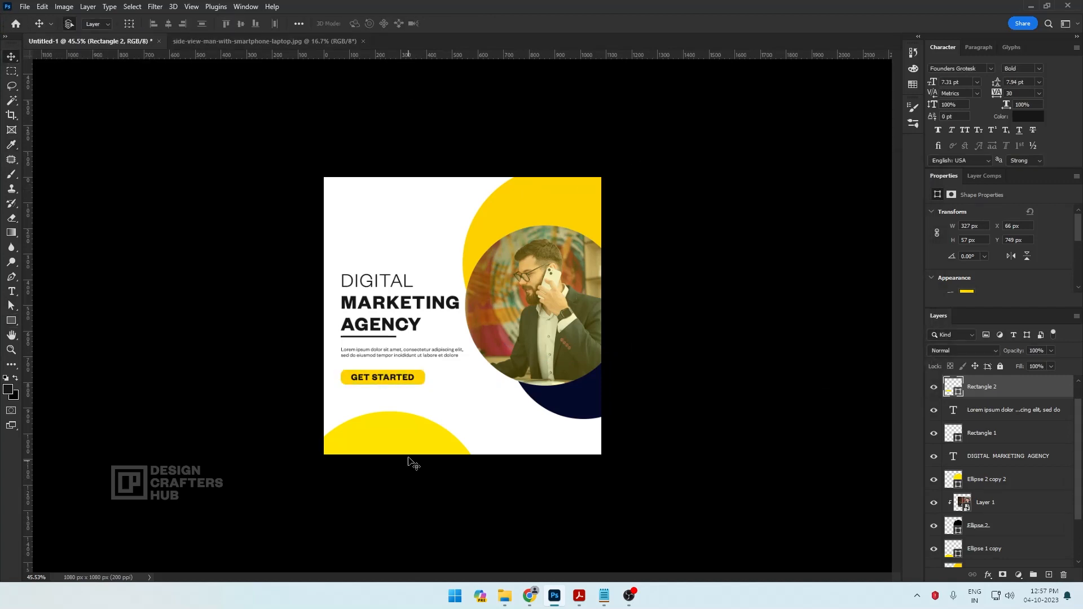
Fill the duplicated circle at the canvas's lower edge with ffd200 to match the upper circle
left_click(411, 438)
right_click(410, 435)
left_click(424, 440)
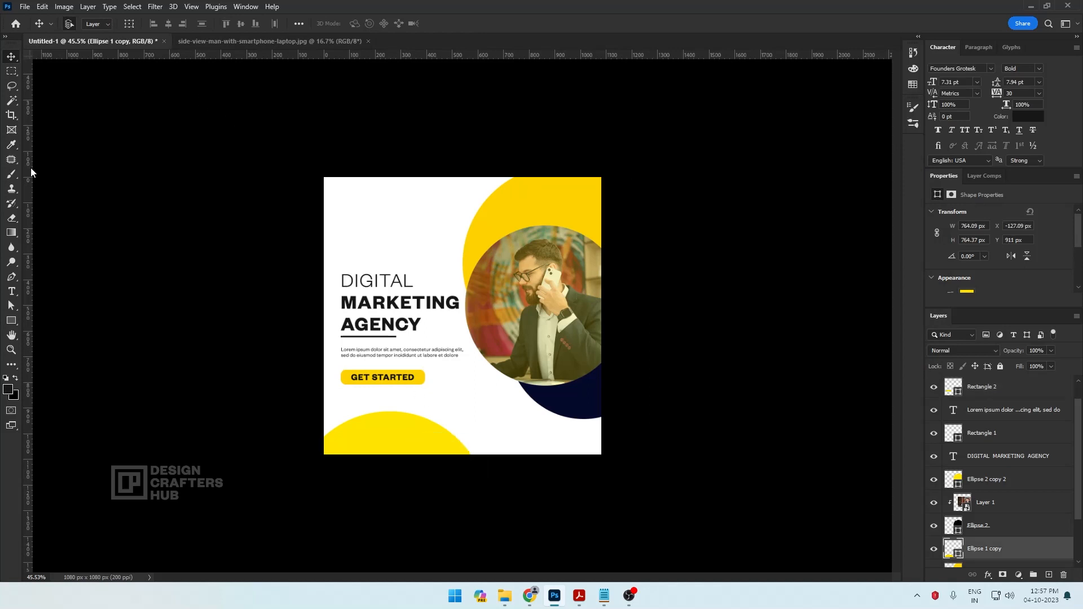
left_click(11, 320)
left_click(127, 23)
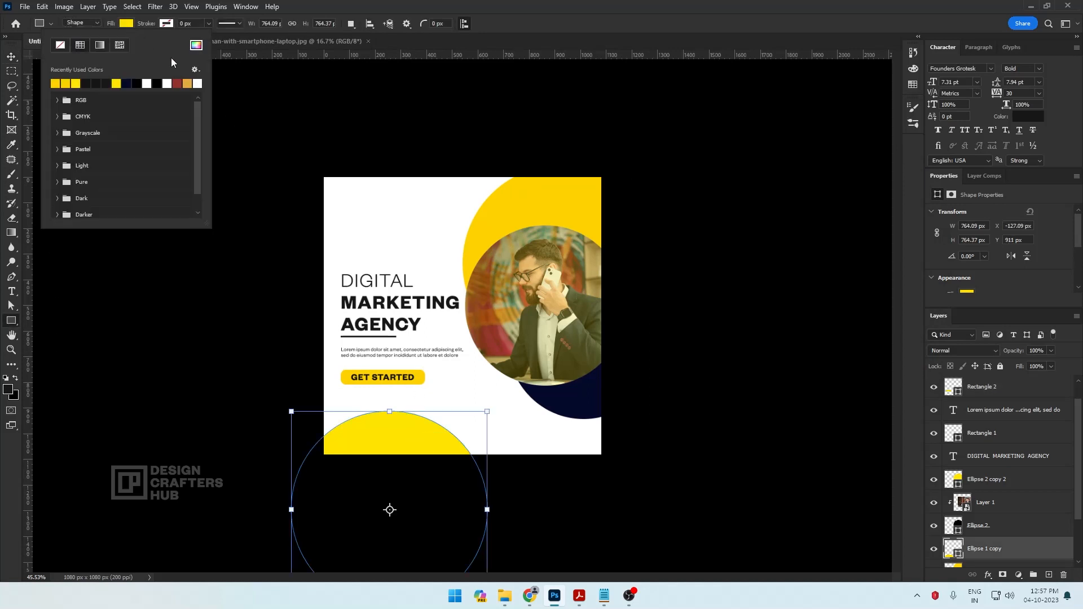
left_click(193, 49)
left_click(520, 206)
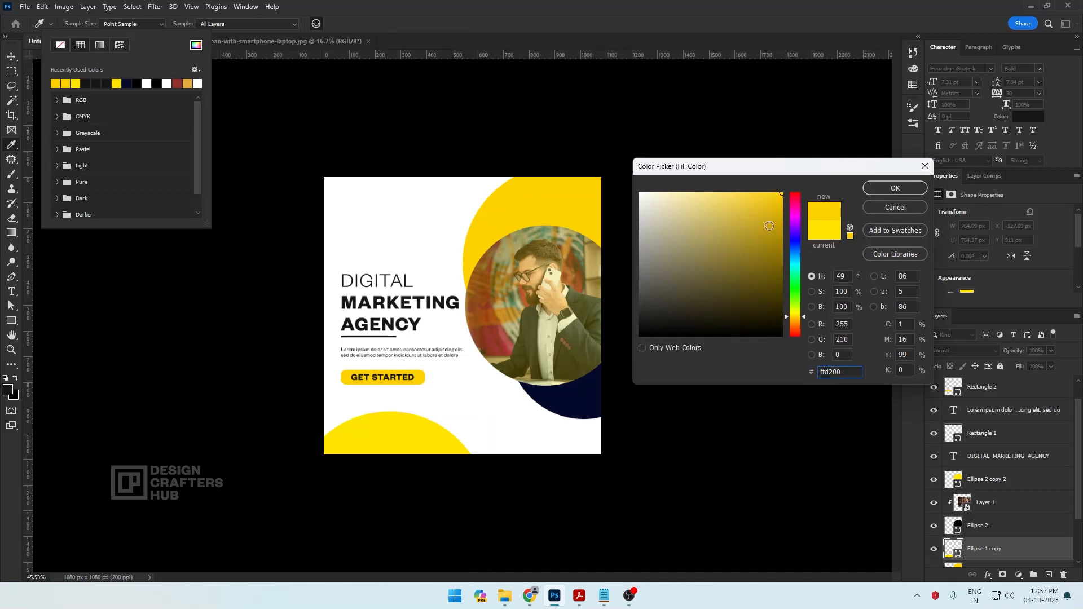
left_click(886, 191)
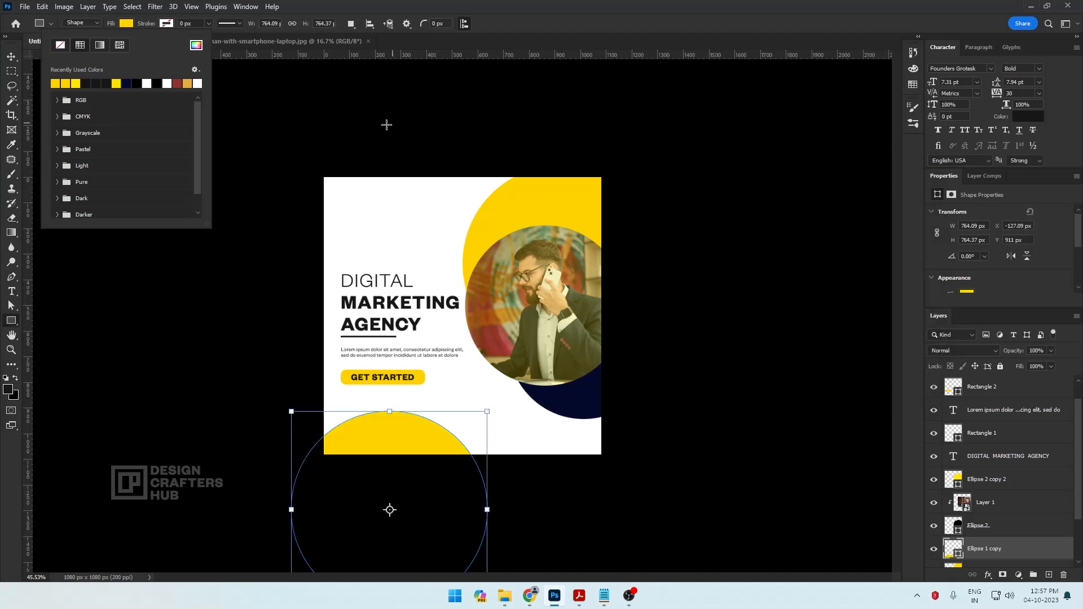
left_click(18, 60)
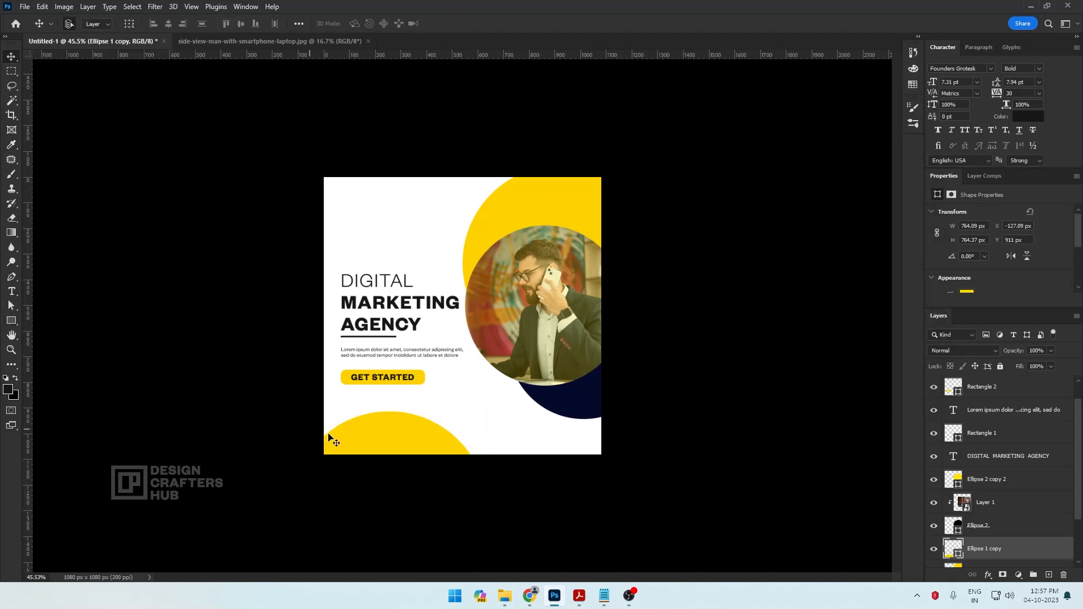
Move the lower yellow circle slightly up and to the right within the post
left_click_drag(396, 436, 412, 424)
scroll(535, 432, "down", 3)
scroll(524, 431, "up", 3)
scroll(433, 423, "up", 1)
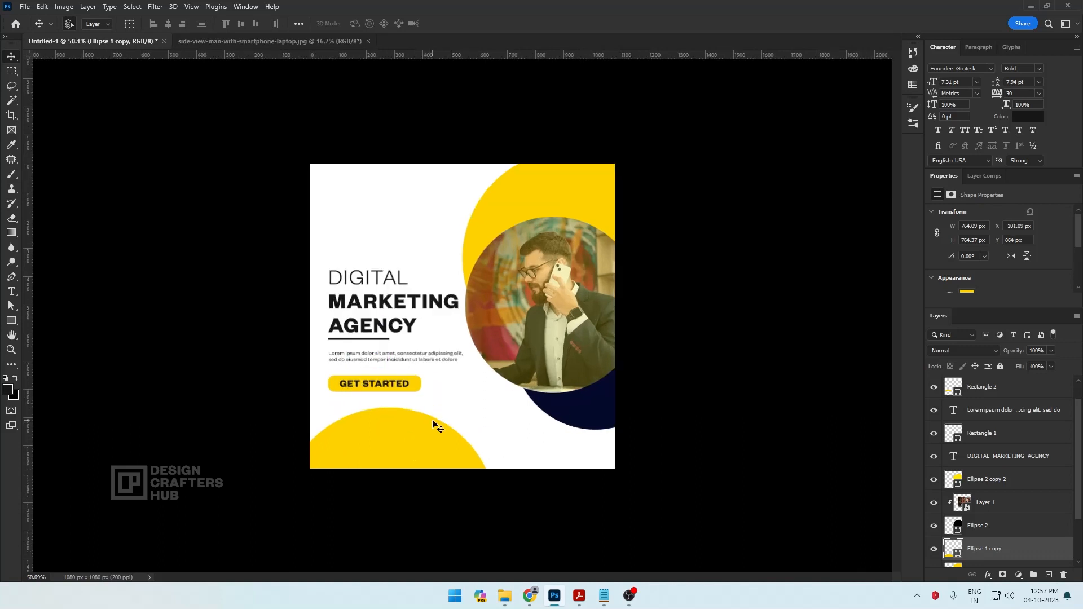
scroll(454, 361, "up", 1)
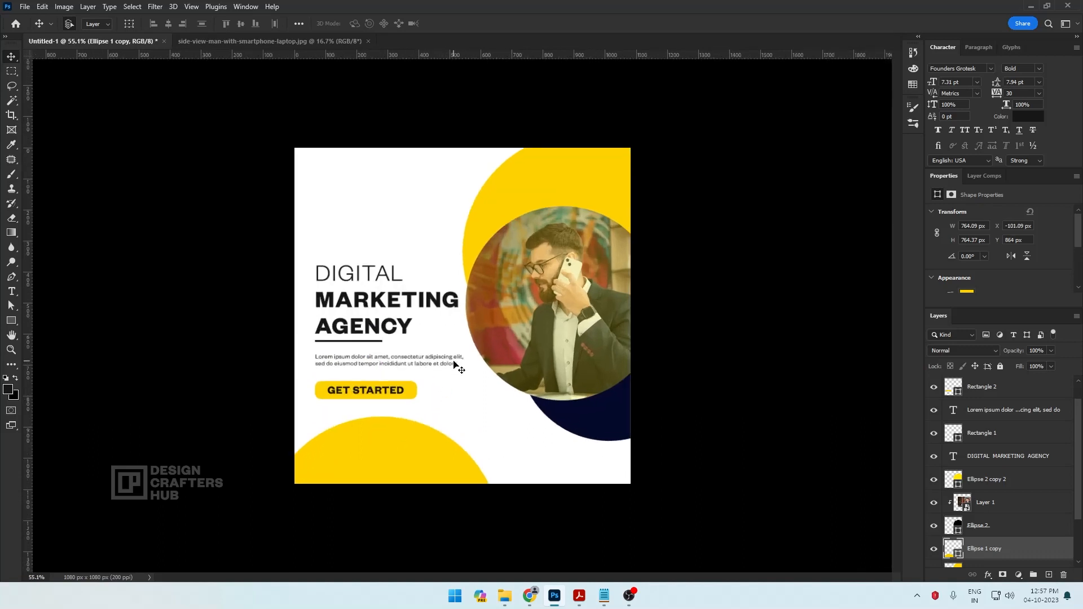
scroll(455, 366, "down", 1)
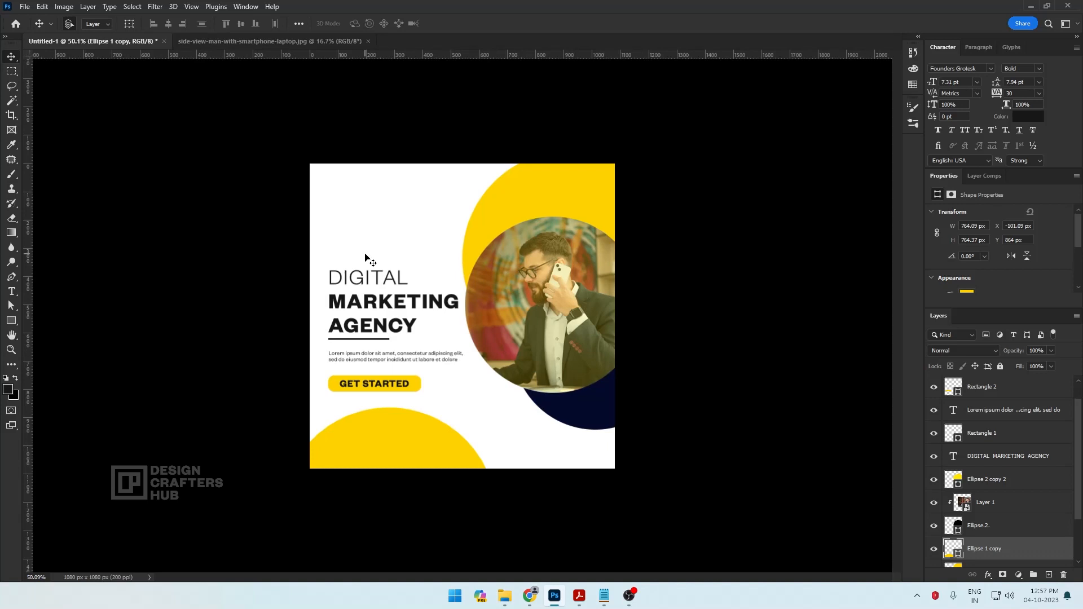
Duplicate the GET STARTED text layer and move the copy to the post's upper-left corner above the headline
left_click(11, 291)
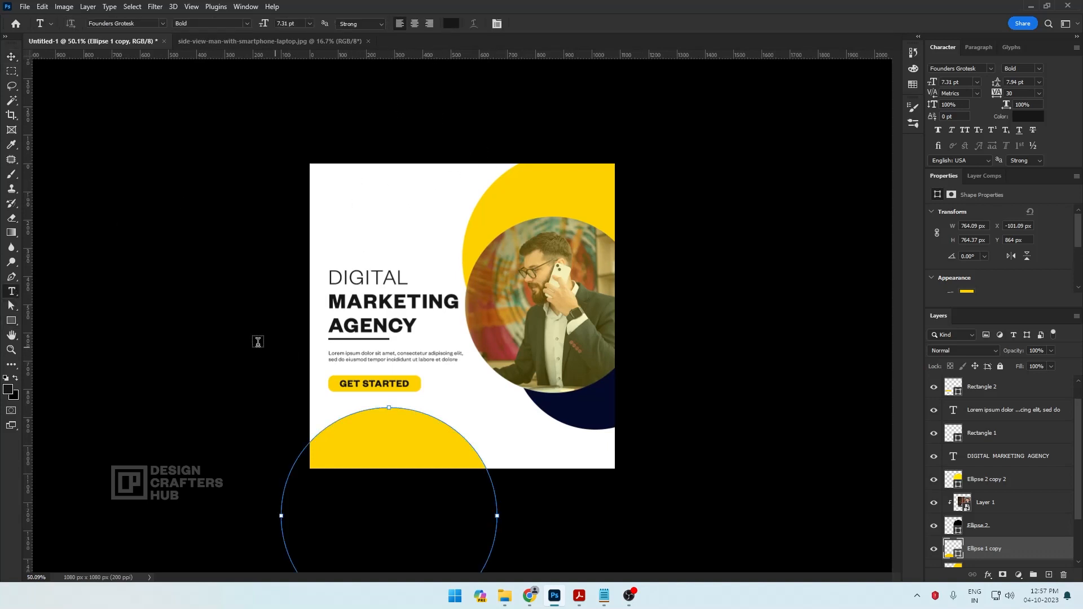
left_click(11, 56)
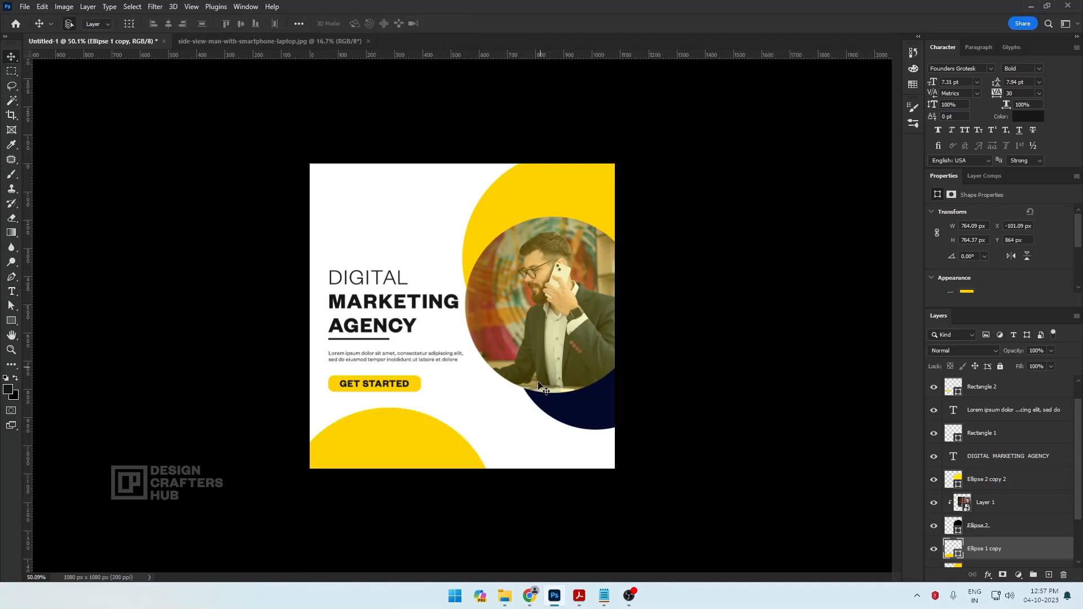
right_click(403, 389)
left_click(435, 393)
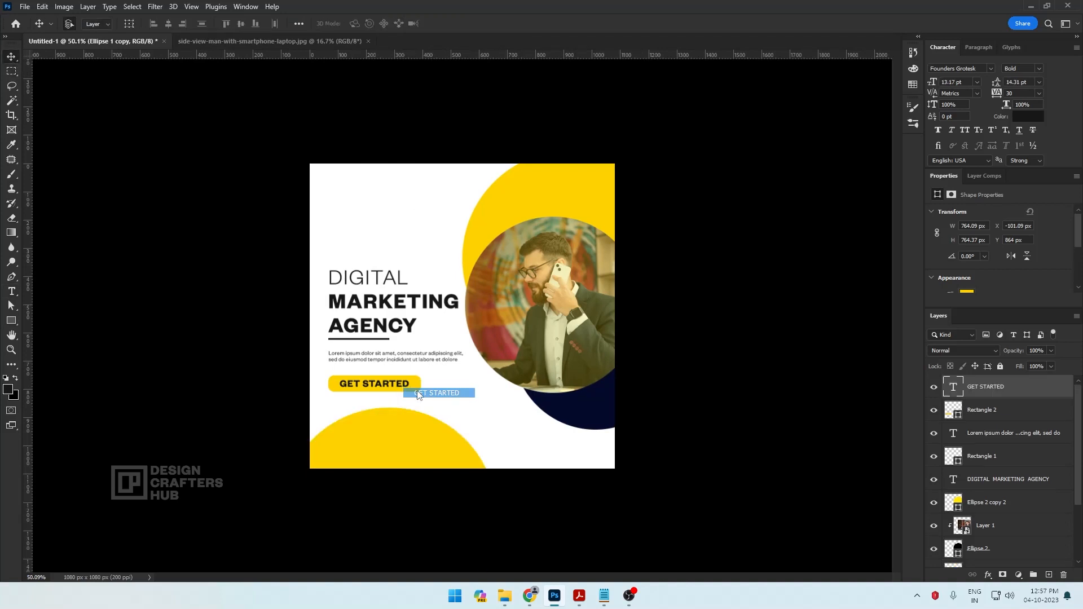
right_click(1030, 390)
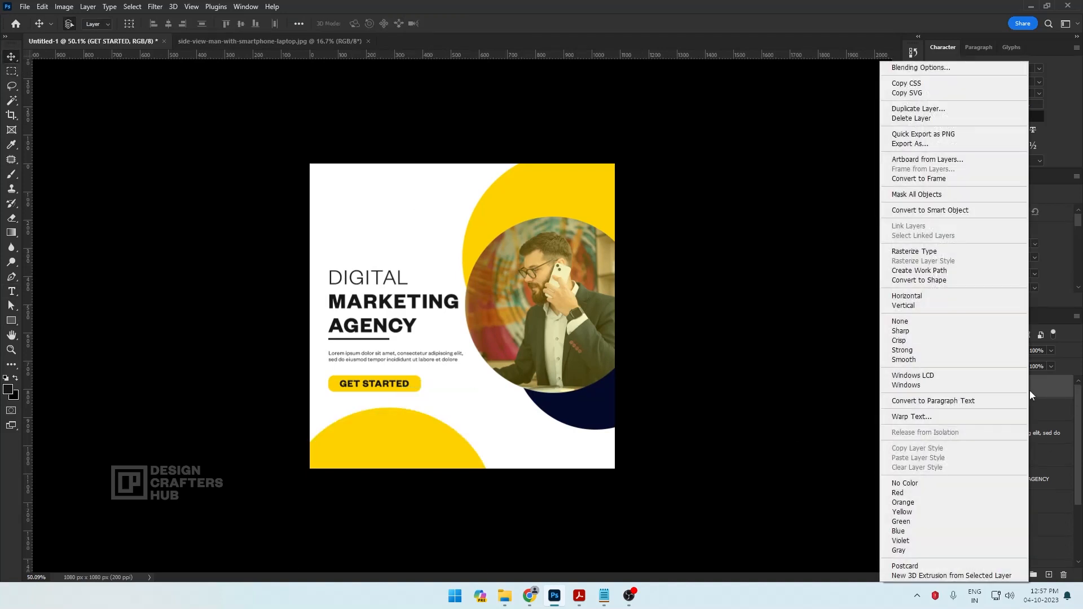
left_click(909, 108)
left_click(638, 167)
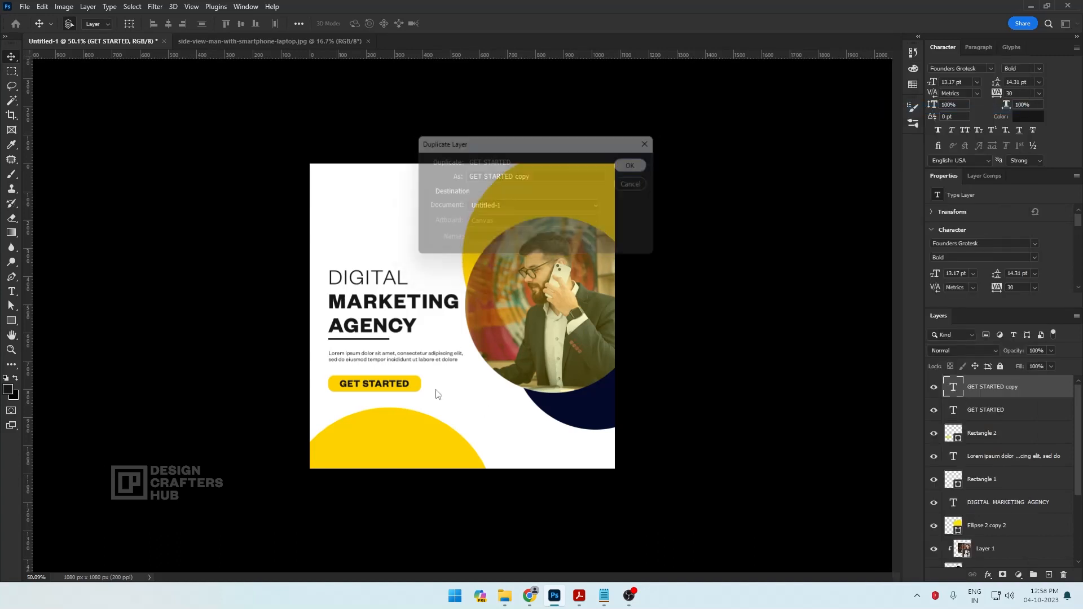
left_click_drag(402, 388, 396, 191)
Replace the copied text with YOUR LOGO, set on two lines
key("t")
left_click(372, 188)
key("ctrl+a")
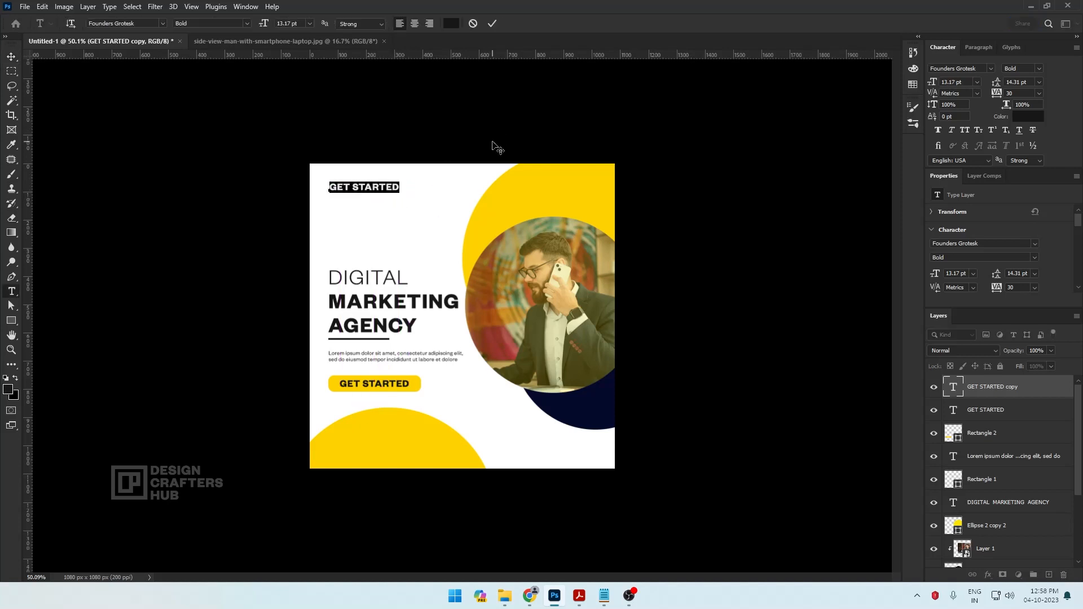
type("YOU ")
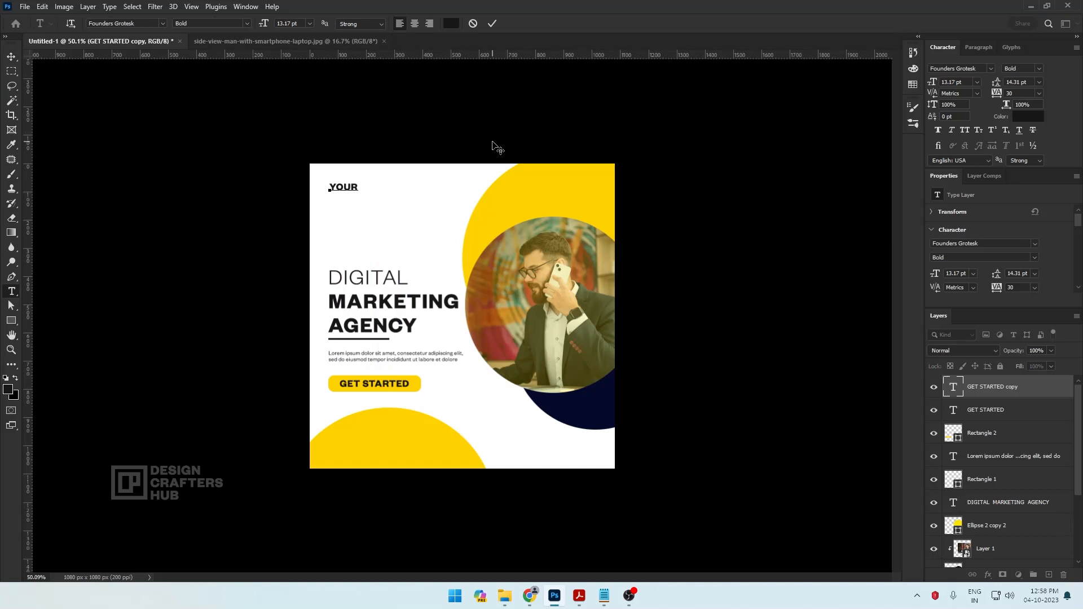
type("LOGO")
Set the word YOUR to Regular weight and the word LOGO to 17 pt, and commit the text
left_click_drag(362, 184, 306, 180)
left_click(246, 23)
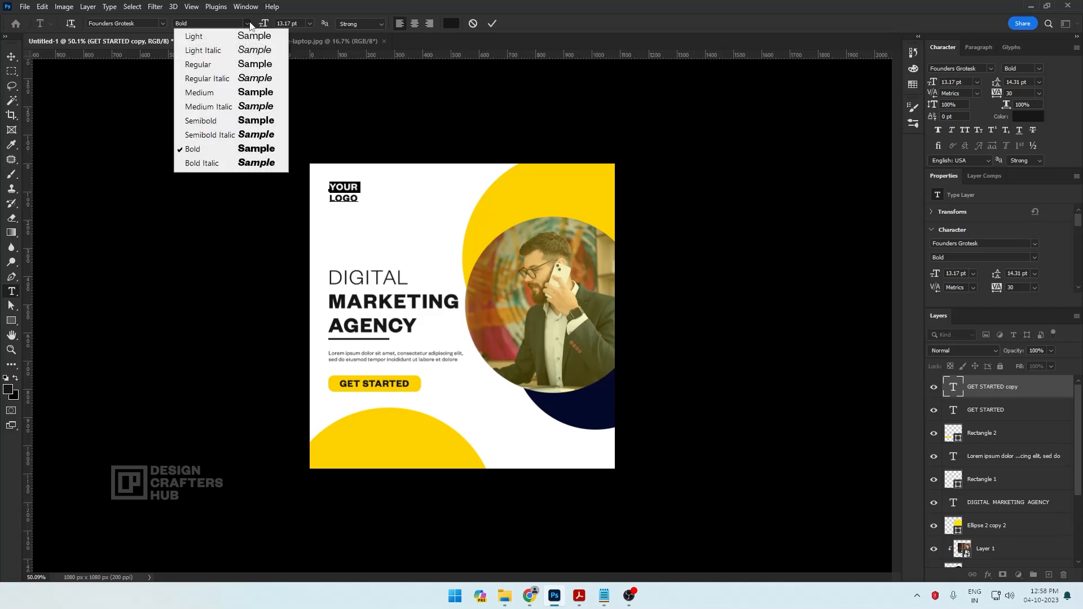
left_click(258, 63)
left_click_drag(360, 199, 309, 197)
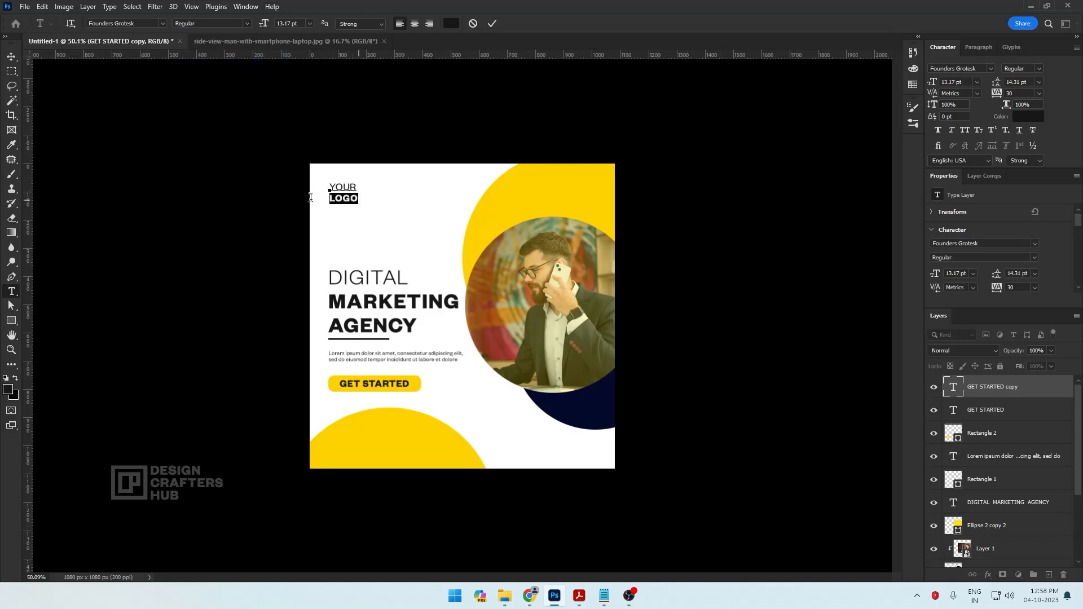
left_click_drag(262, 25, 266, 25)
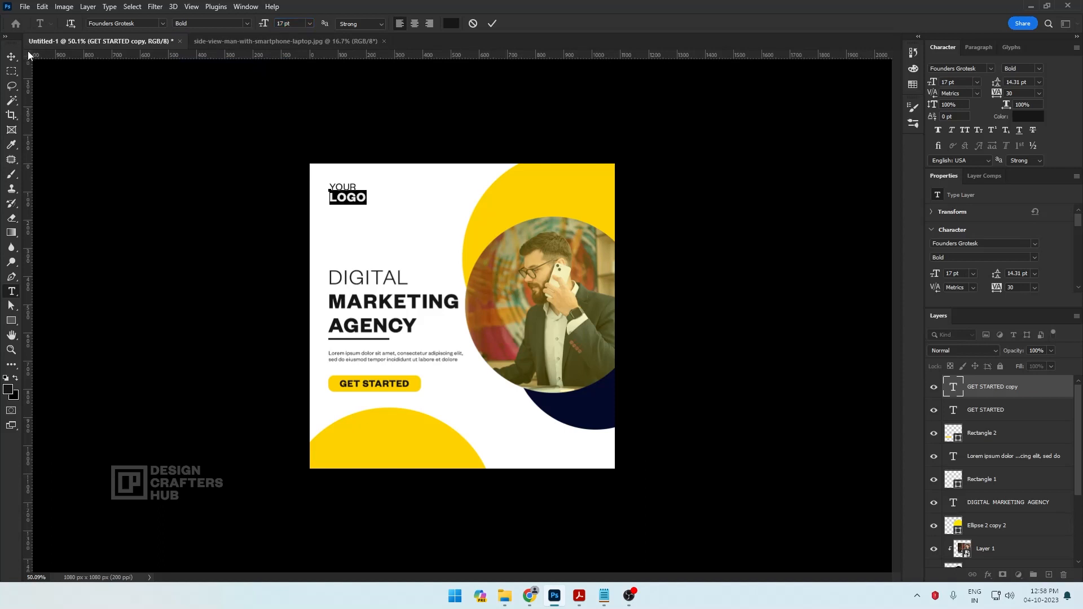
left_click(12, 56)
left_click_drag(331, 197, 331, 193)
Switch to the New Text Document.txt notes and copy the Get More Information line together with the phone number line
scroll(473, 295, "down", 1)
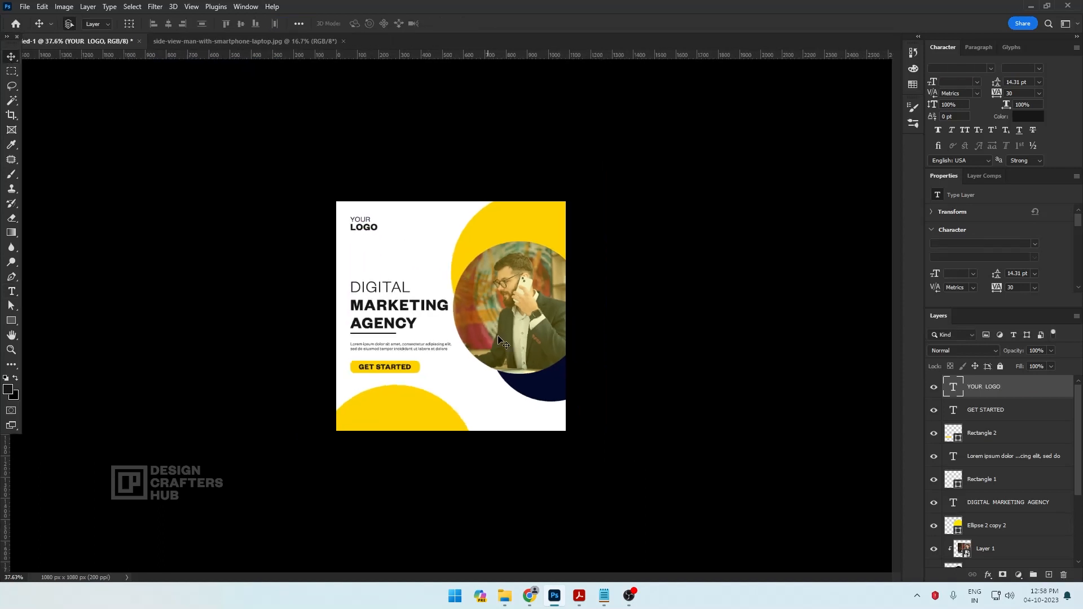
scroll(511, 355, "up", 1)
left_click(460, 429)
left_click(15, 293)
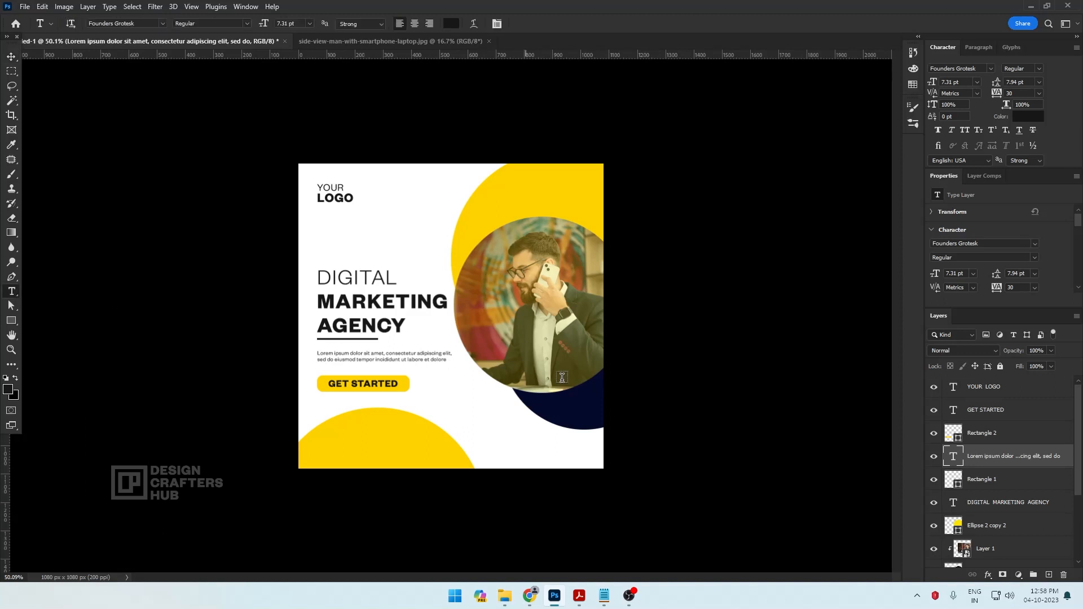
left_click(604, 596)
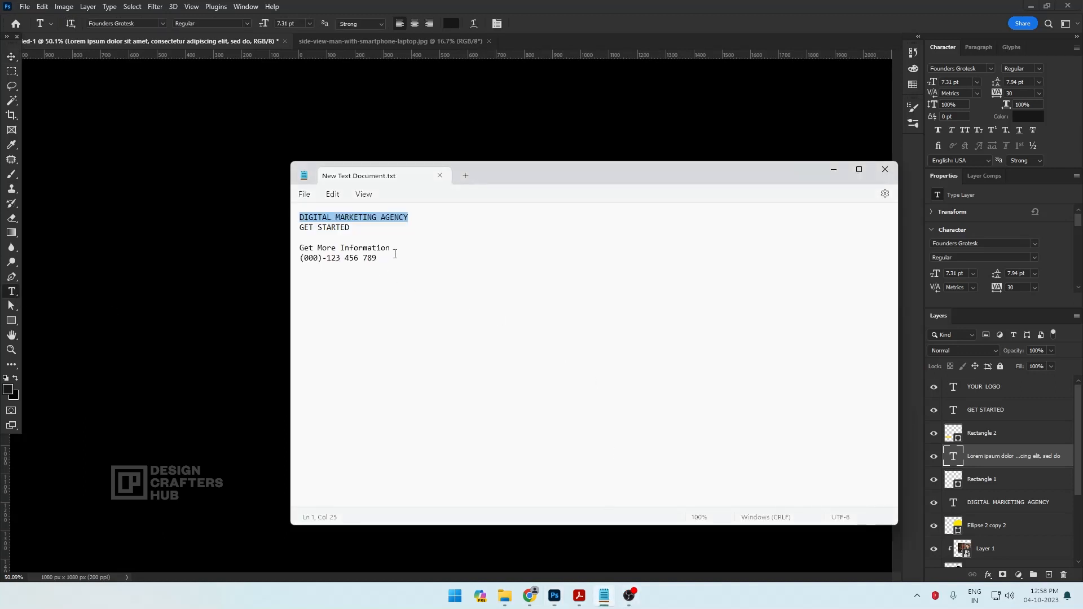
left_click_drag(295, 252, 297, 266)
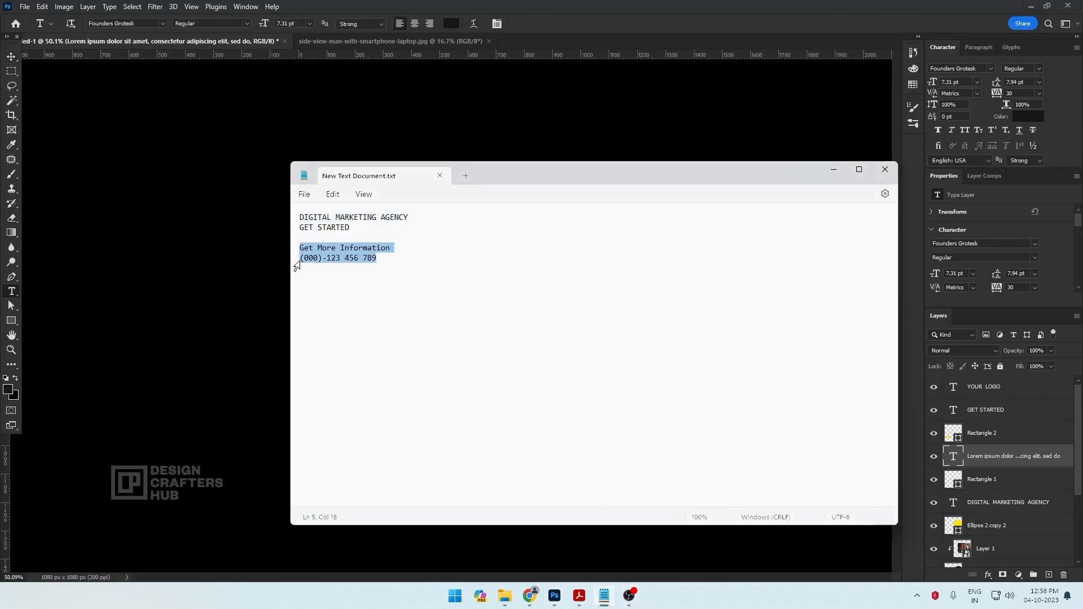
right_click(315, 261)
left_click(341, 316)
left_click(191, 174)
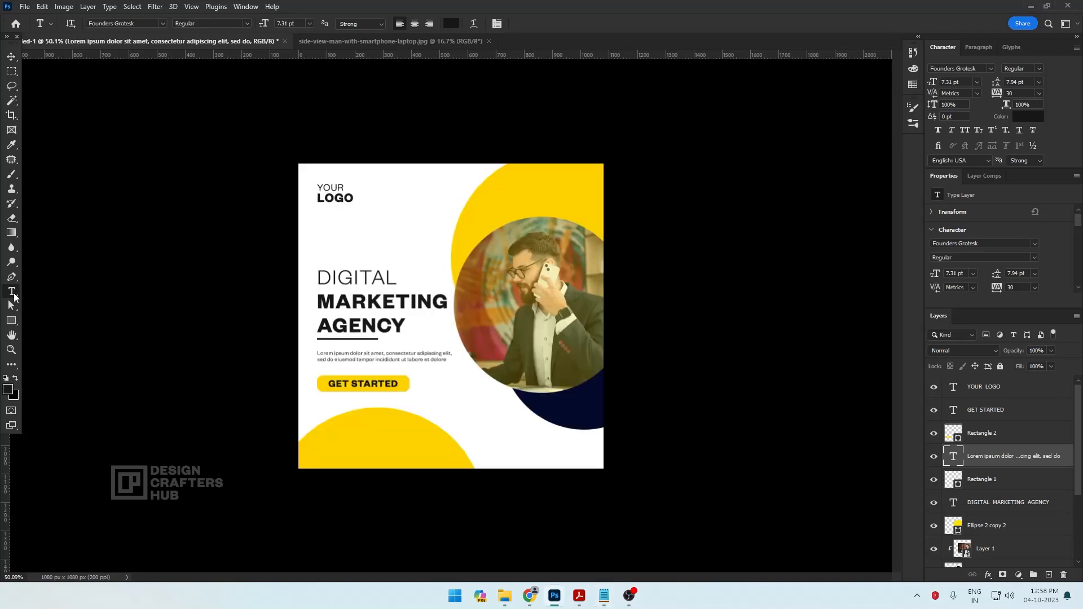
Create a text layer on the lower yellow circle and paste the copied contact lines into it
left_click(383, 439)
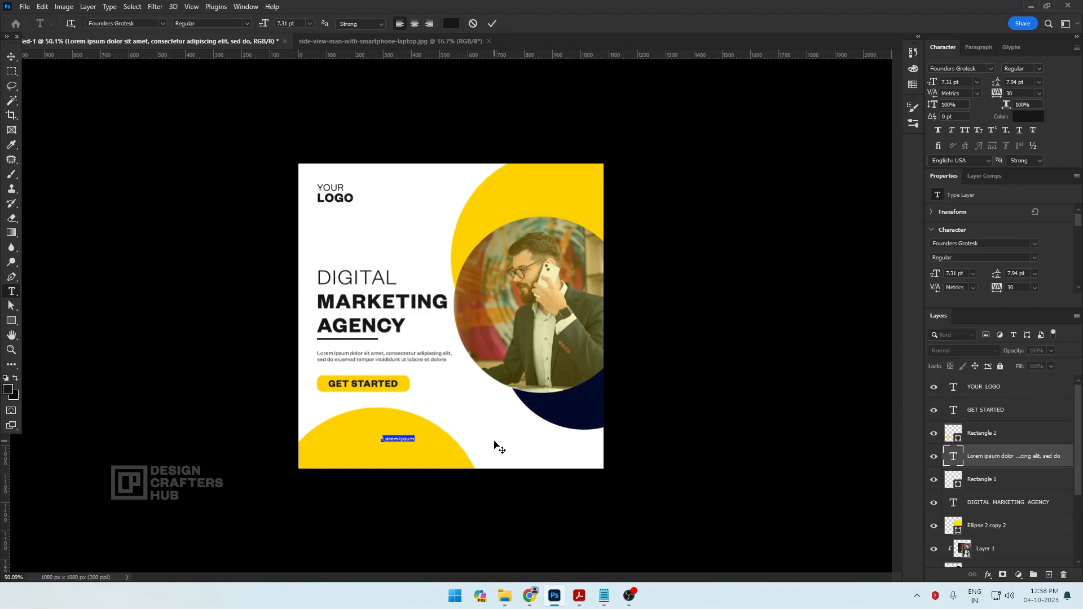
left_click(44, 8)
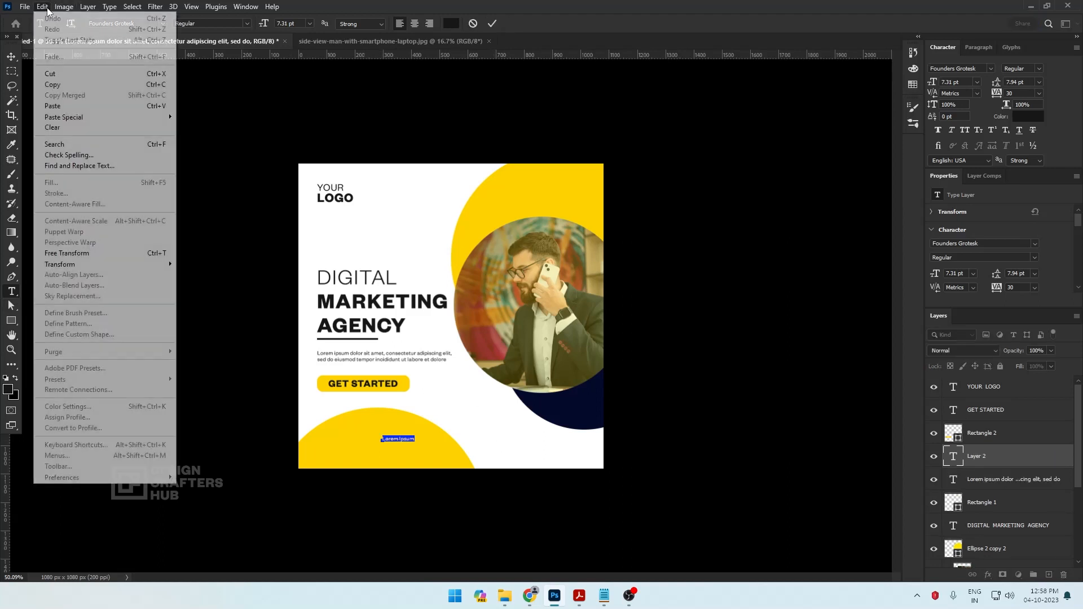
left_click(62, 108)
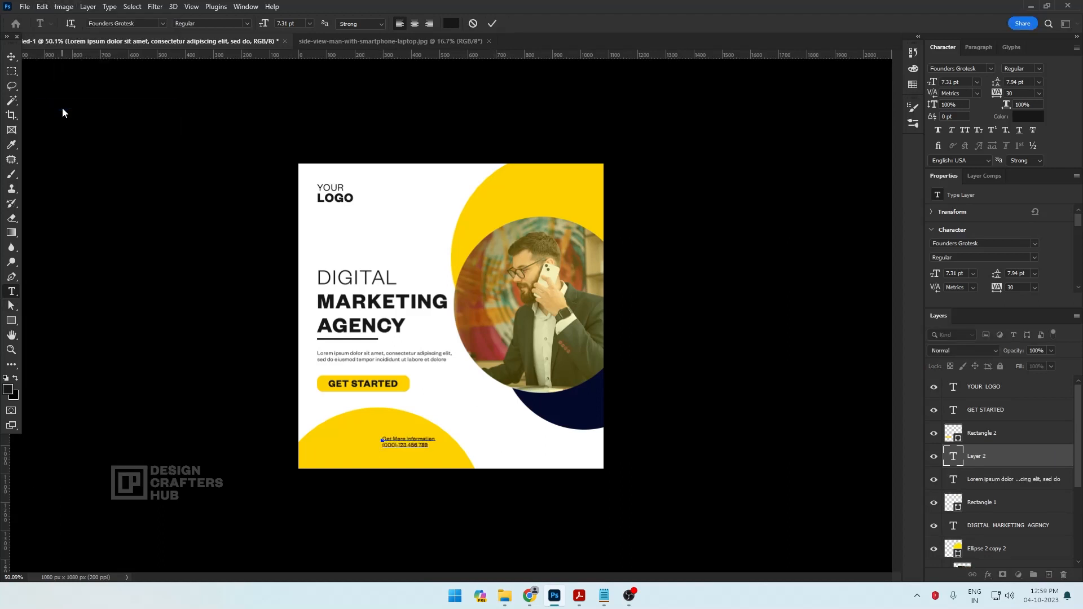
Scale the contact text up to about 153% and position it within the lower yellow circle
left_click(11, 56)
scroll(392, 374, "up", 1)
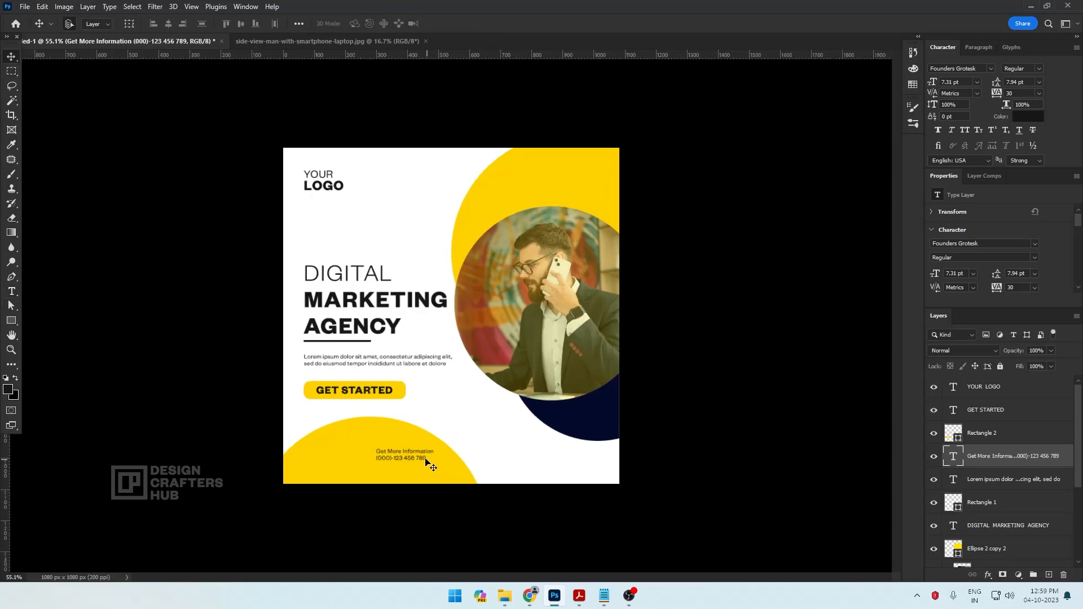
mouse_move(426, 460)
left_mouse_down()
mouse_move(405, 459)
mouse_move(450, 446)
mouse_move(422, 462)
left_mouse_up()
key("ctrl+t")
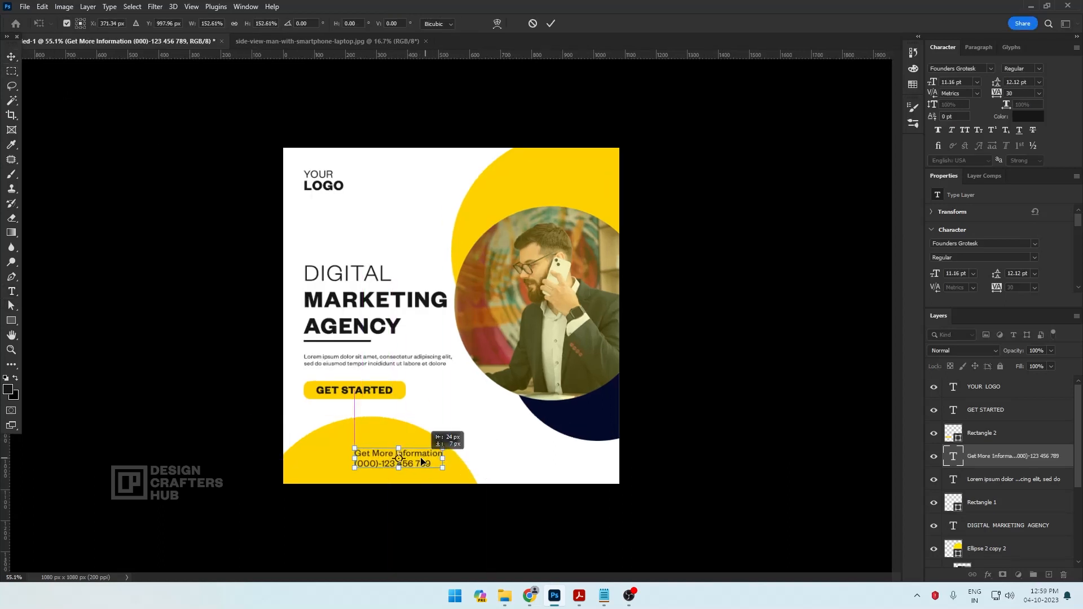
key("Return")
Center-align the two contact lines and move the text back right inside the lower yellow circle
left_click(12, 294)
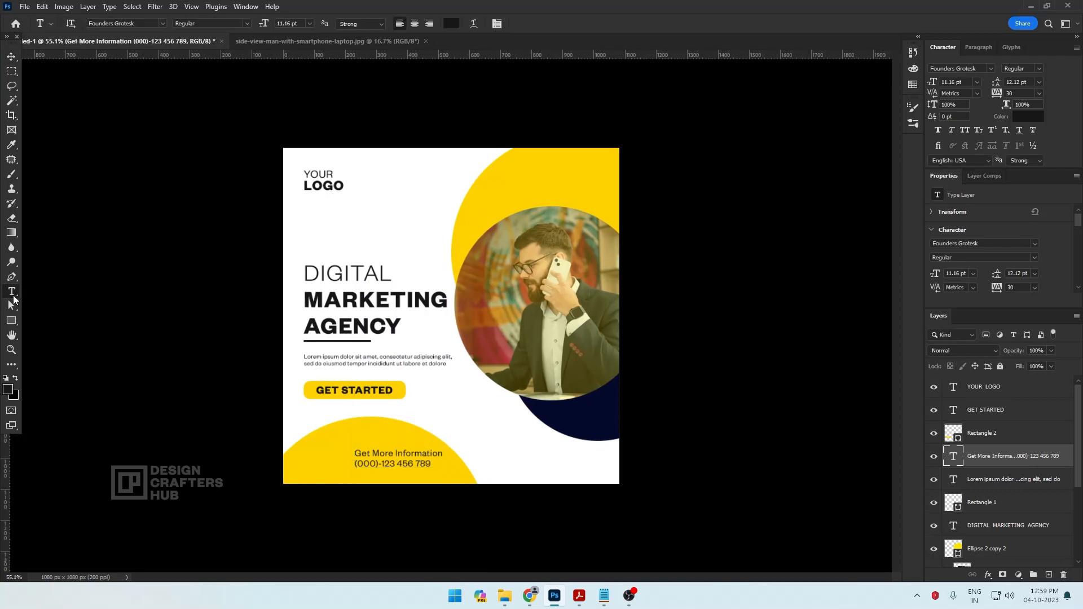
left_click(418, 26)
left_click(11, 56)
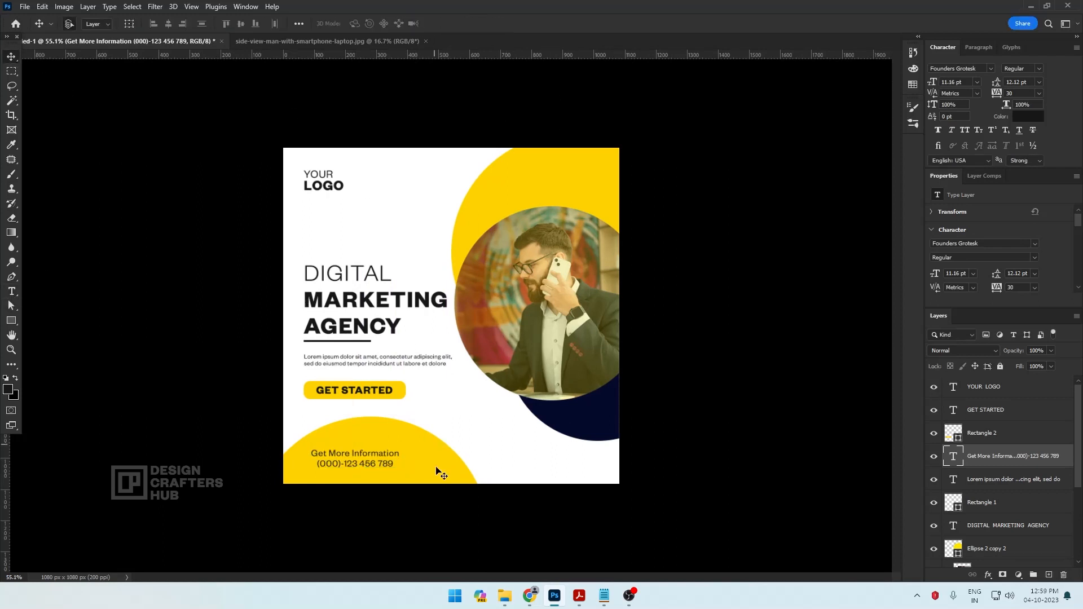
left_click_drag(366, 454, 403, 456)
key("ctrl+plus")
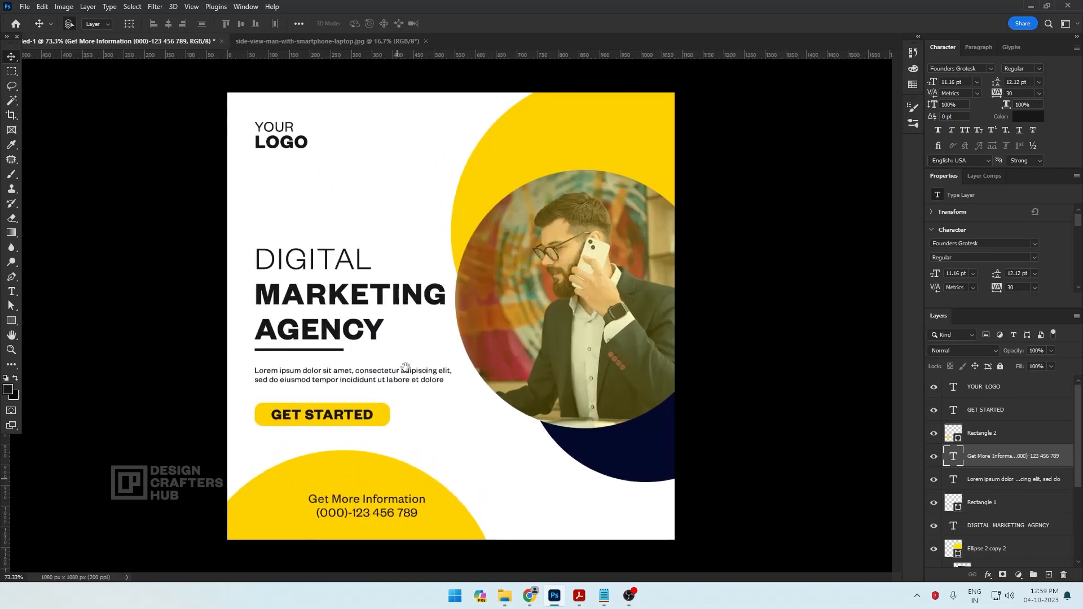
Set the phone number line to Semibold weight and move the contact text slightly down
left_click(12, 291)
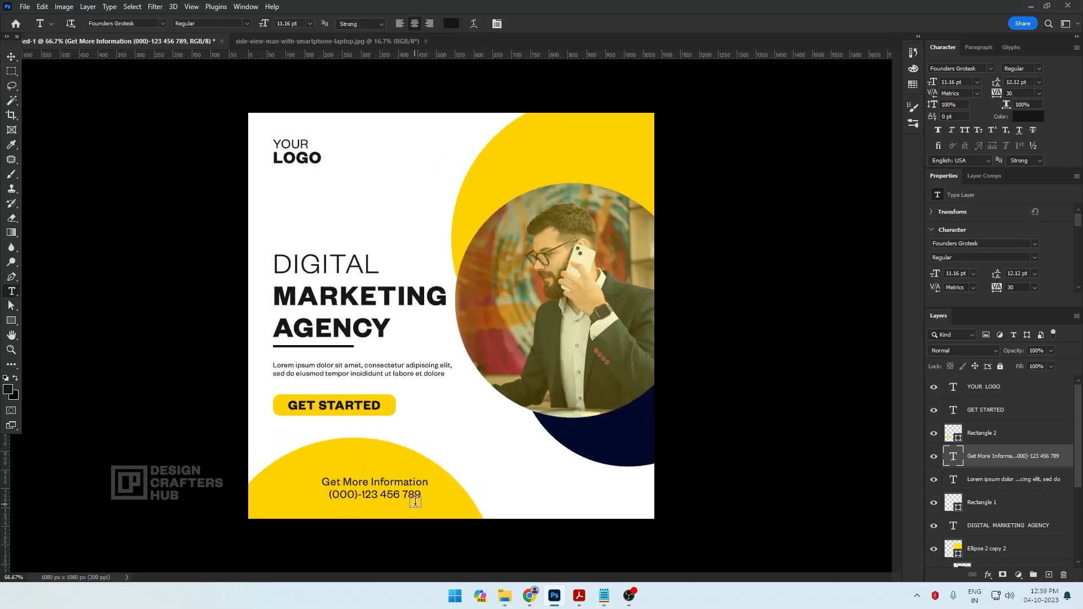
double_click(413, 495)
triple_click(391, 494)
left_click(247, 23)
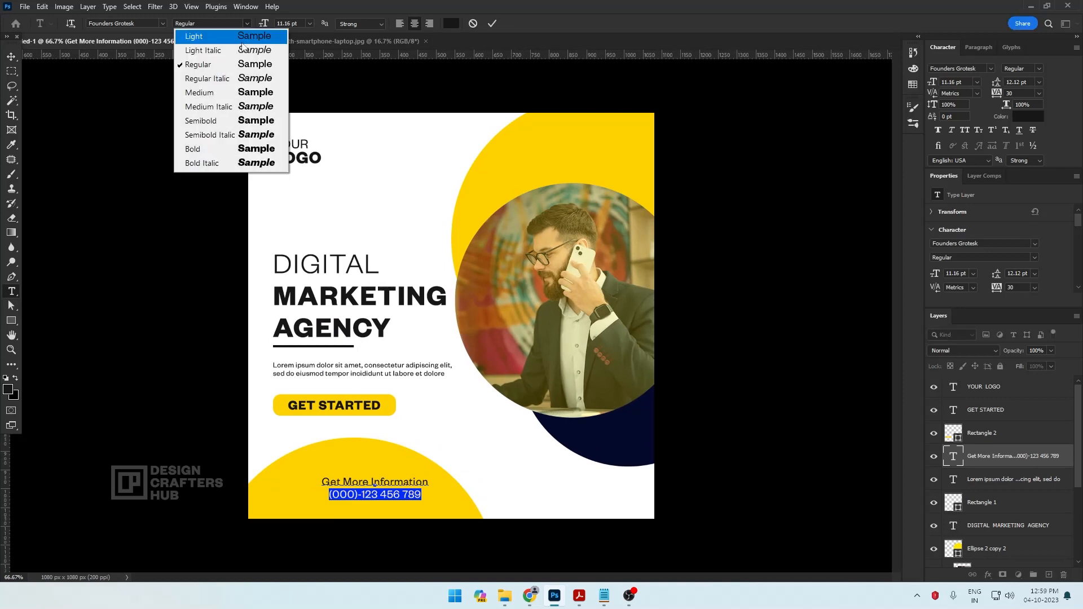
left_click(201, 121)
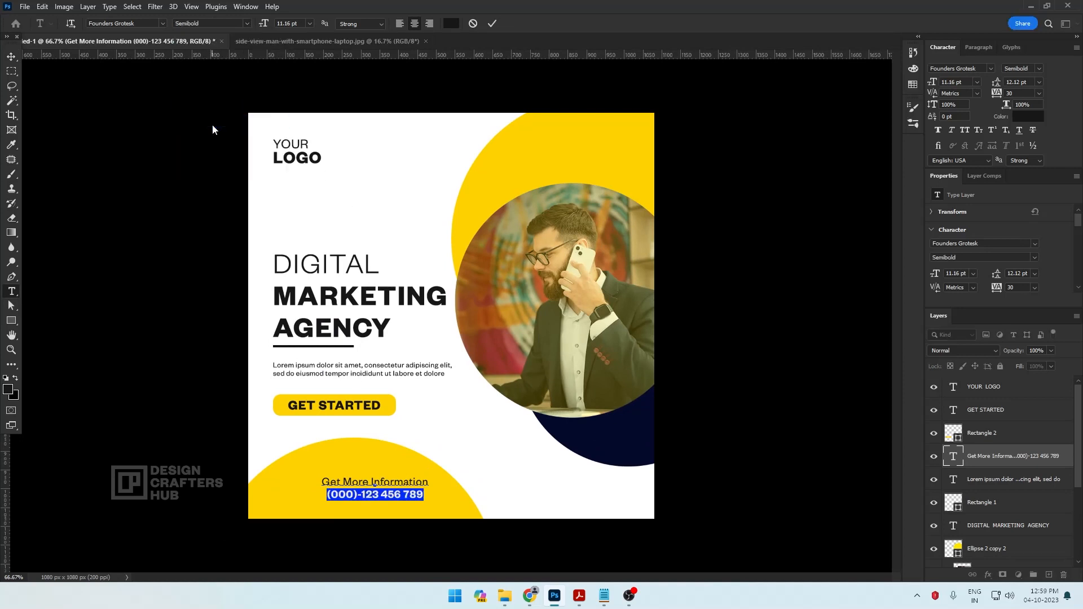
left_click(11, 57)
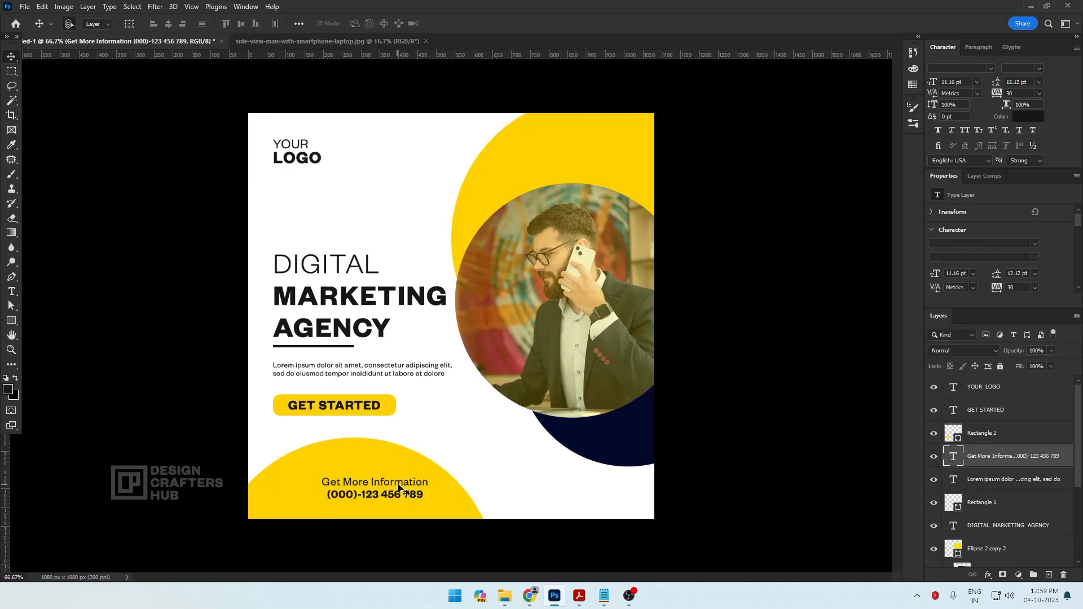
left_click_drag(399, 485, 398, 491)
Draw the square phone icon from the photoshop Custom Shapes set, about 45 px wide, and place it left of the contact text
left_click(11, 321)
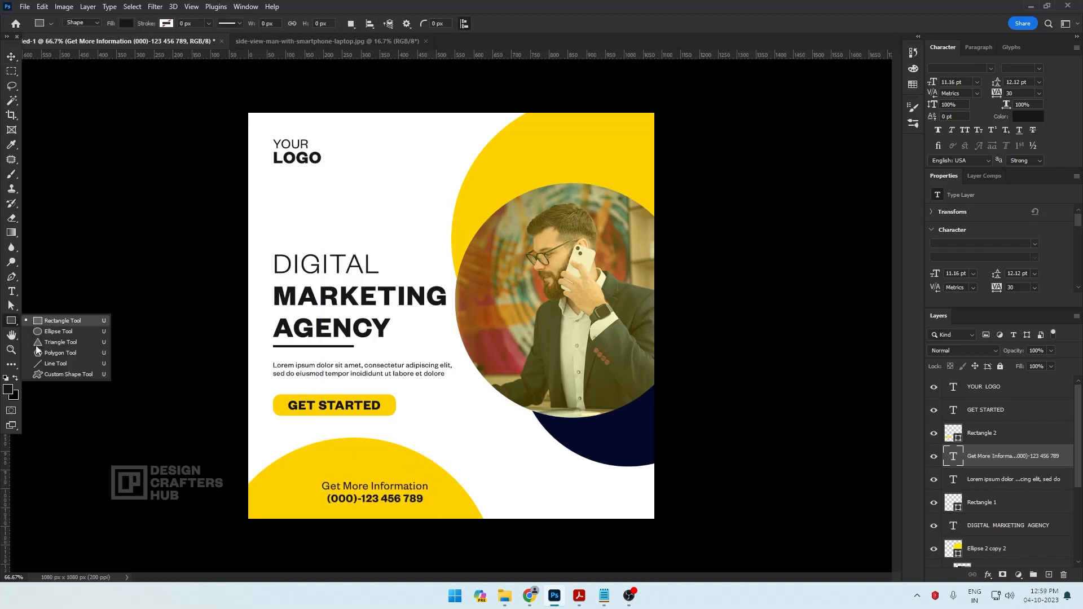
left_click(49, 373)
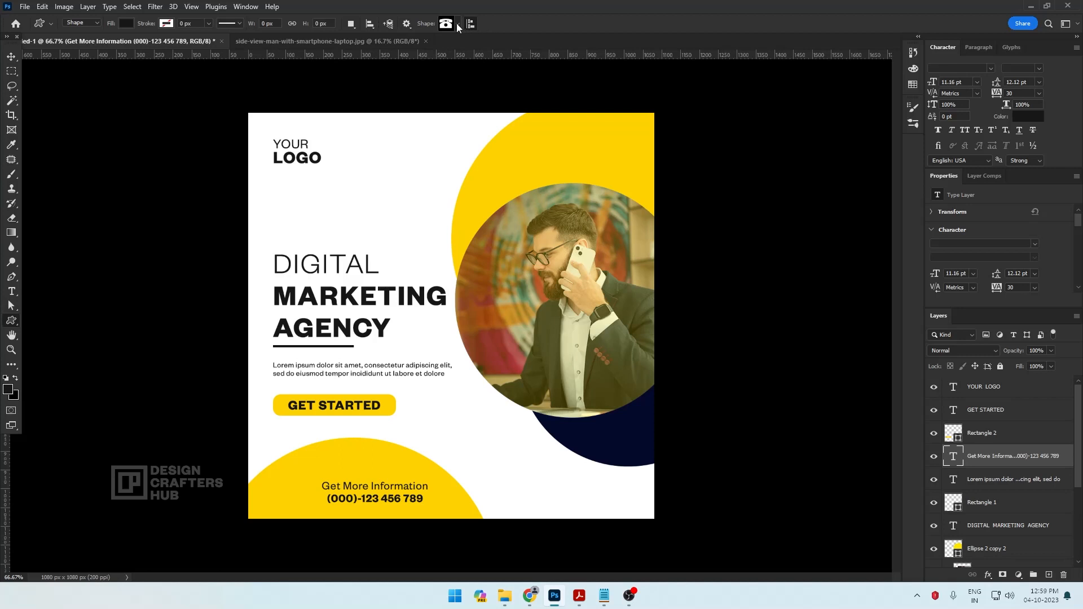
left_click(457, 23)
left_click(318, 129)
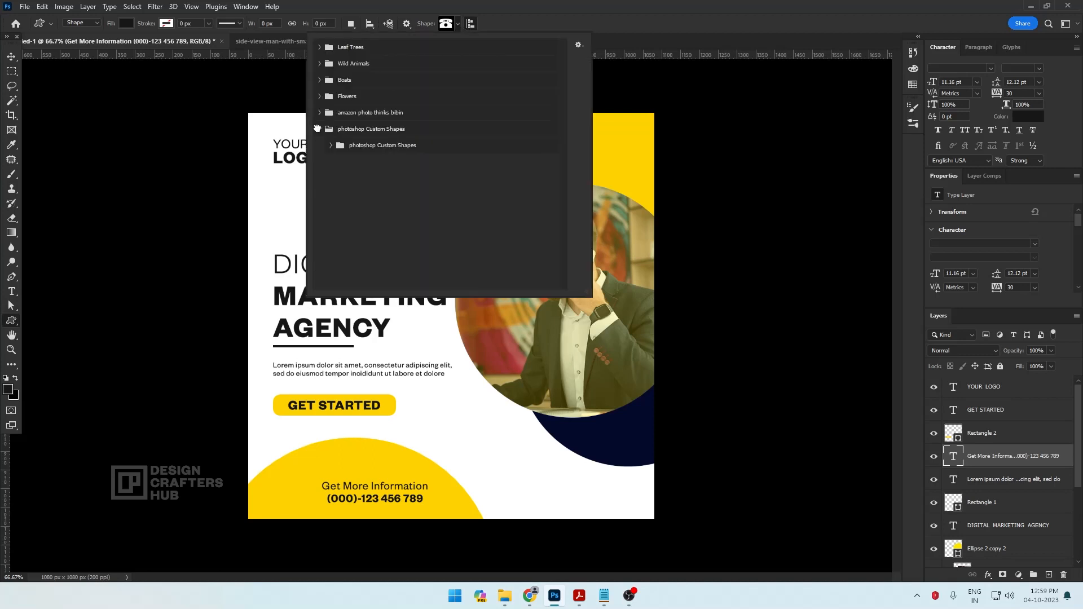
left_click(330, 146)
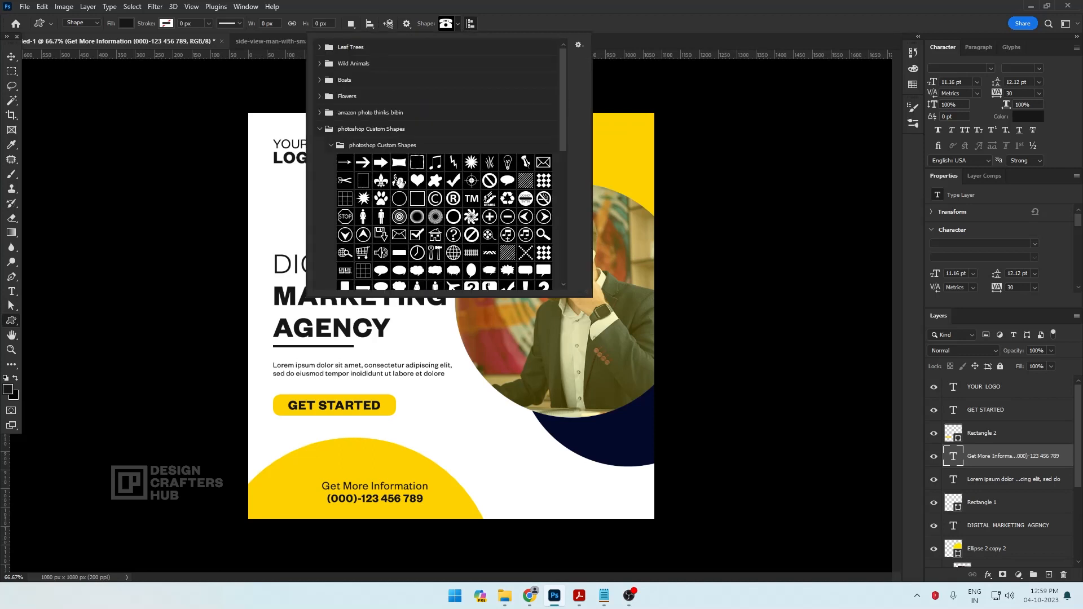
scroll(505, 222, "down", 1)
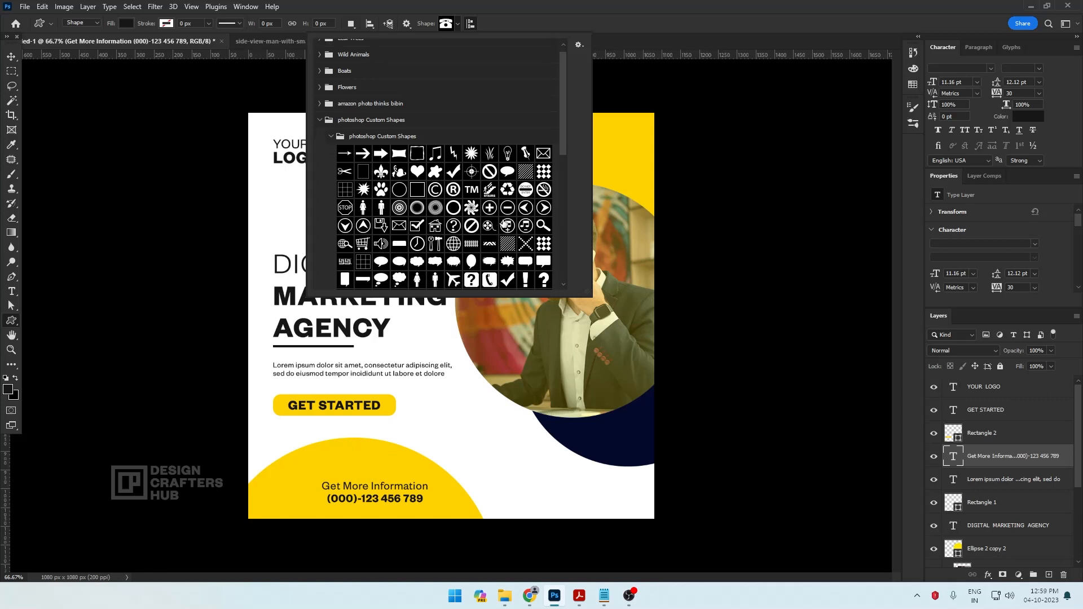
scroll(505, 224, "down", 1)
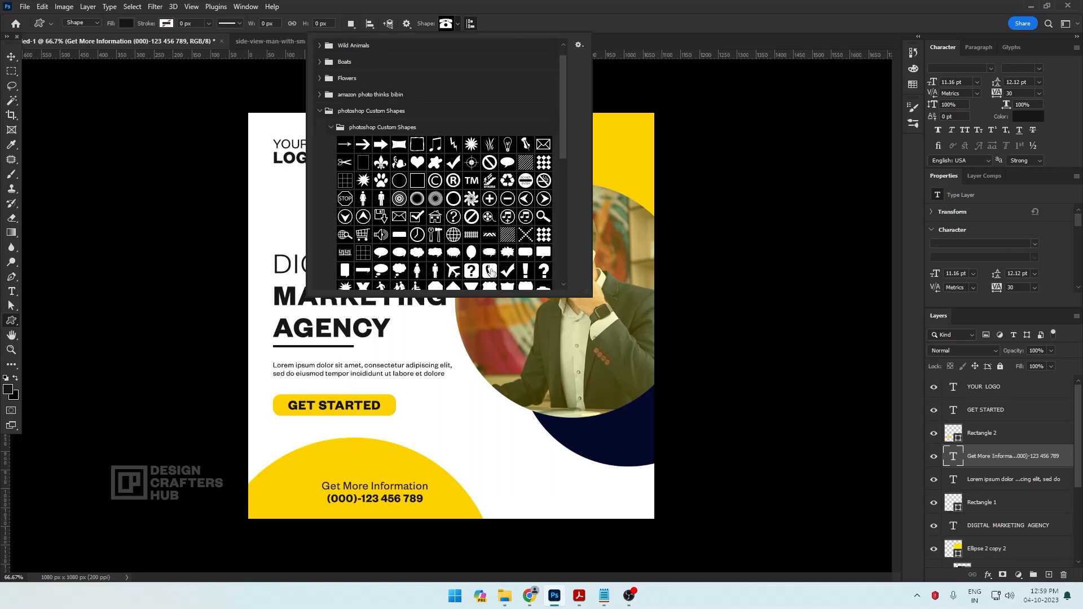
left_click(490, 272)
left_click_drag(446, 436, 309, 495)
Select the phone icon together with the contact text and align their vertical centers
left_click(14, 57)
left_click(455, 430)
left_click(455, 431)
left_click(350, 486, "shift")
left_click(241, 23)
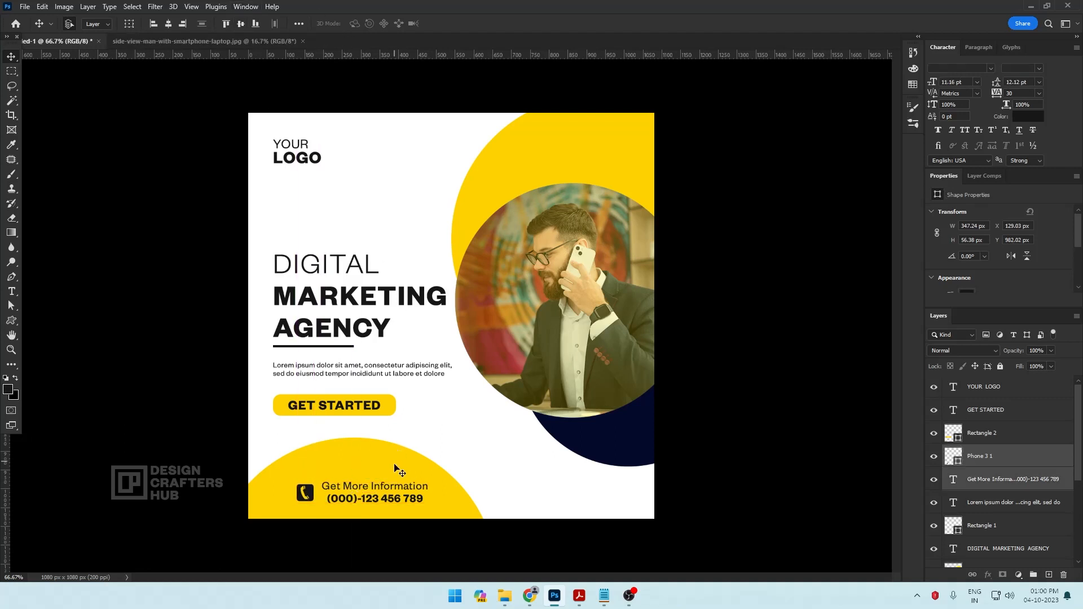
Set the Get More Information line to 9 pt and commit the text
key("t")
left_click_drag(325, 485, 438, 486)
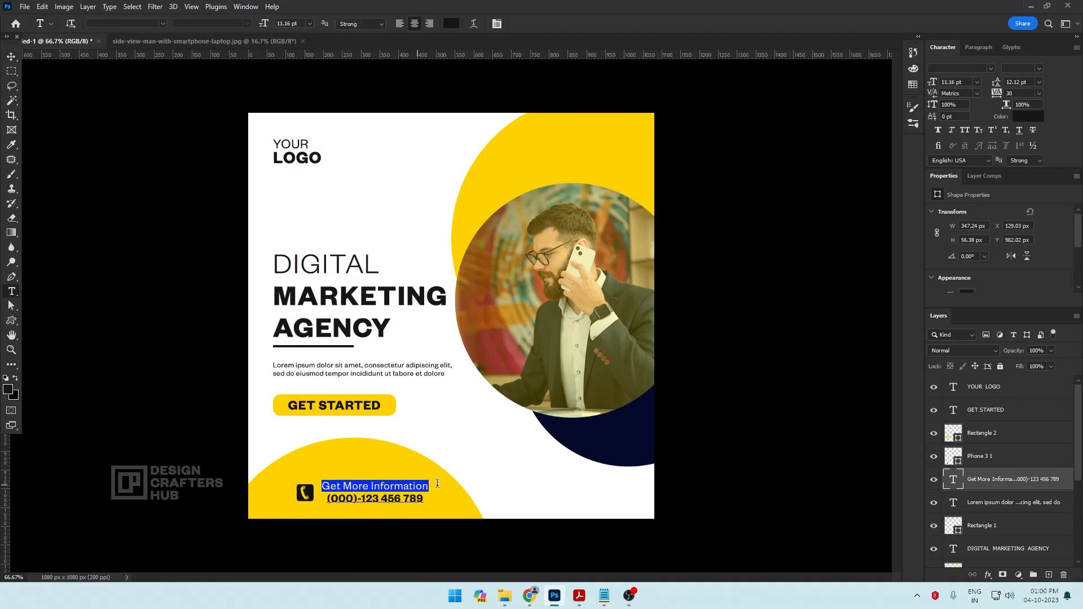
left_click(310, 24)
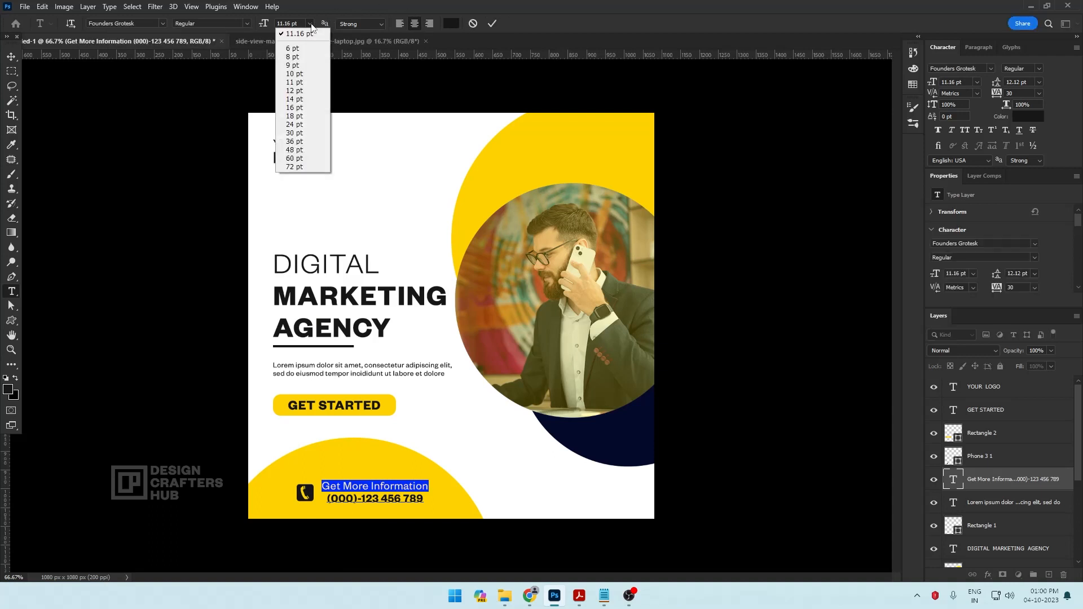
left_click(297, 69)
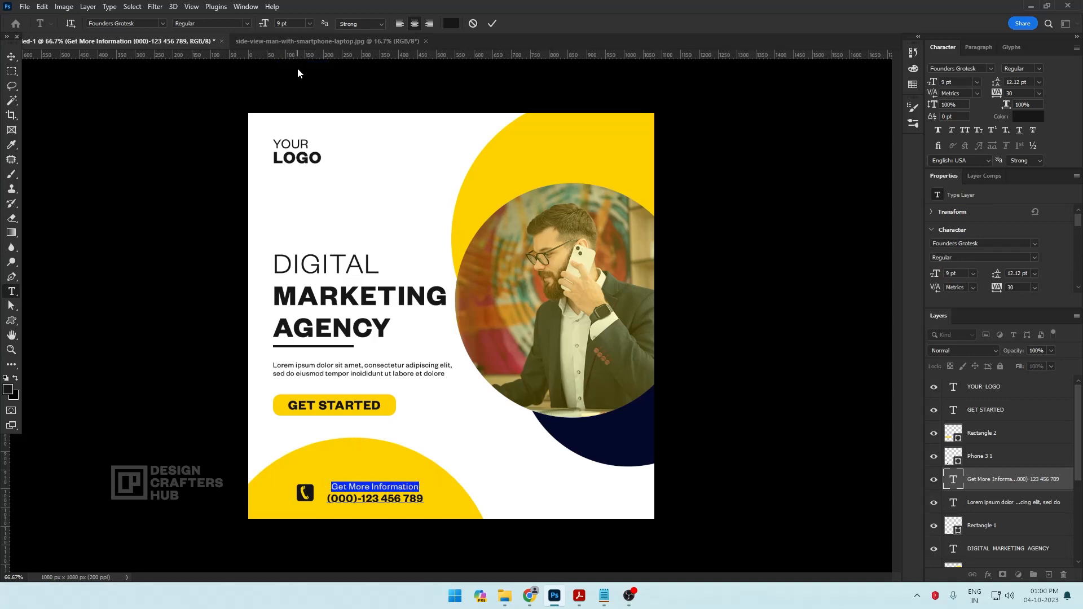
left_click(12, 56)
Select the phone icon and contact text together and scale them up to about 118% within the lower yellow circle
key("ctrl+minus")
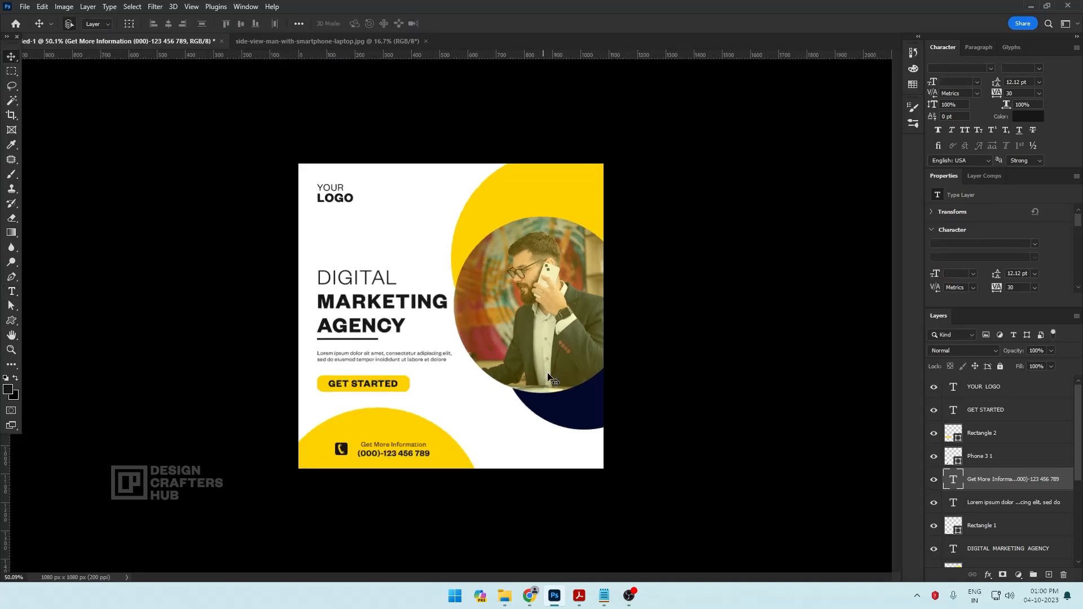
scroll(358, 458, "up", 5)
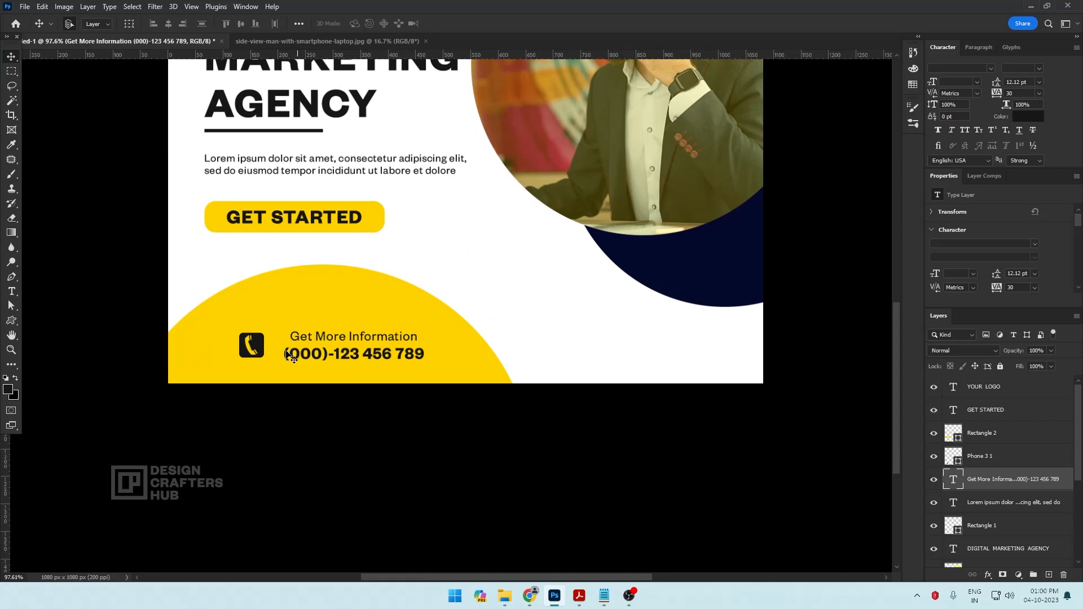
left_click(256, 346)
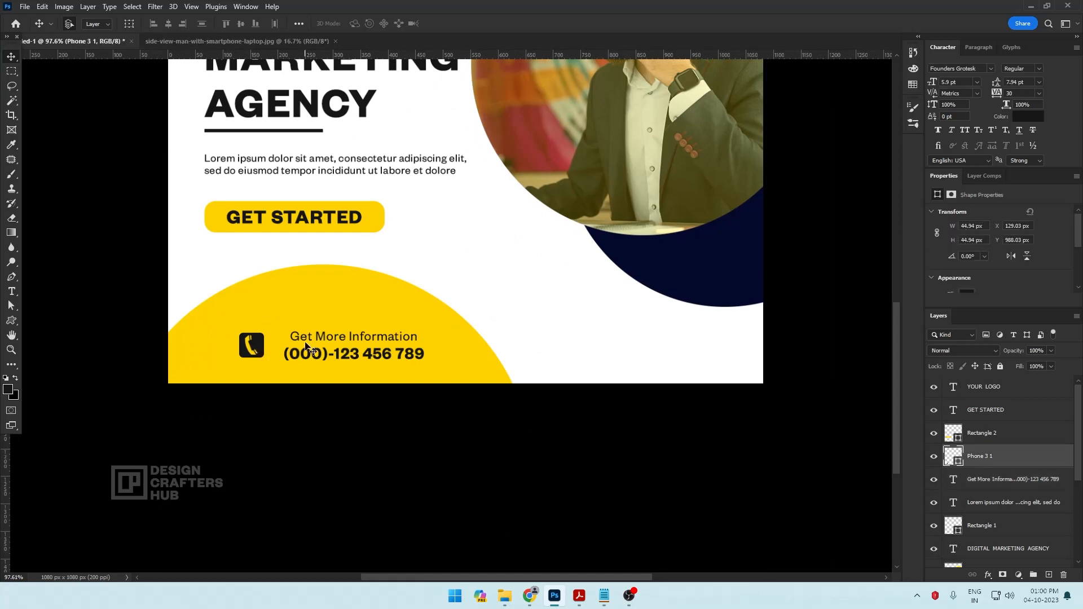
left_click_drag(305, 346, 272, 344)
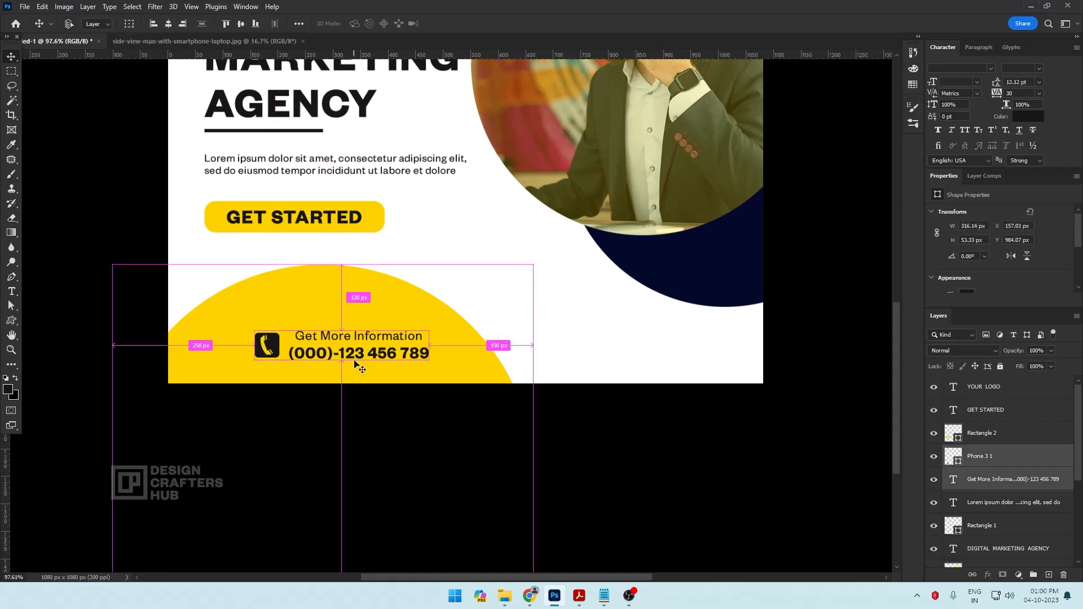
key("ctrl+t")
left_click_drag(429, 360, 447, 364)
left_click_drag(412, 354, 441, 325)
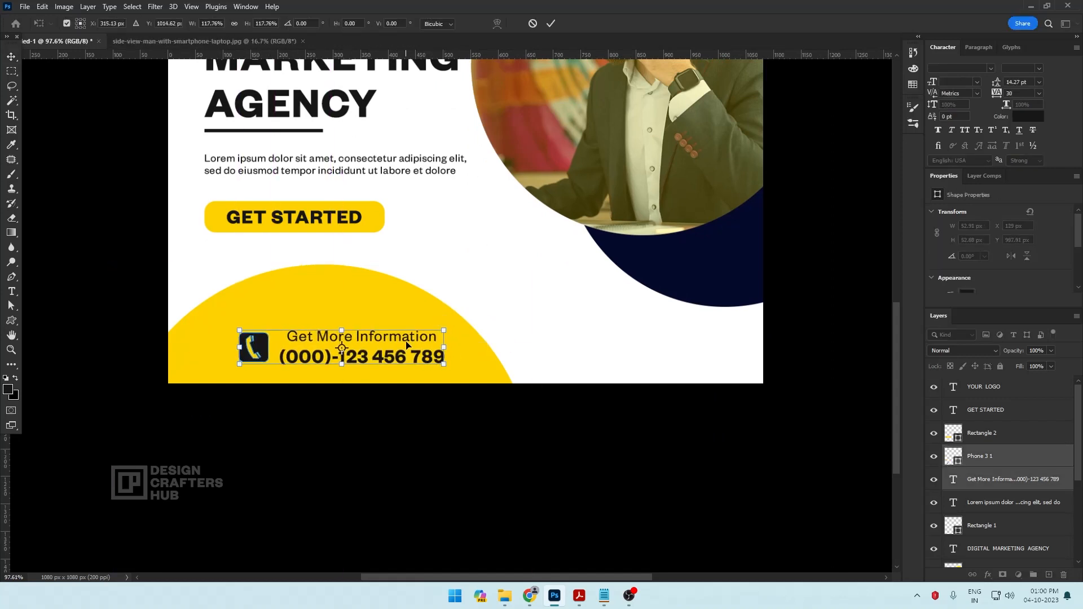
key("Return")
key("ctrl+0")
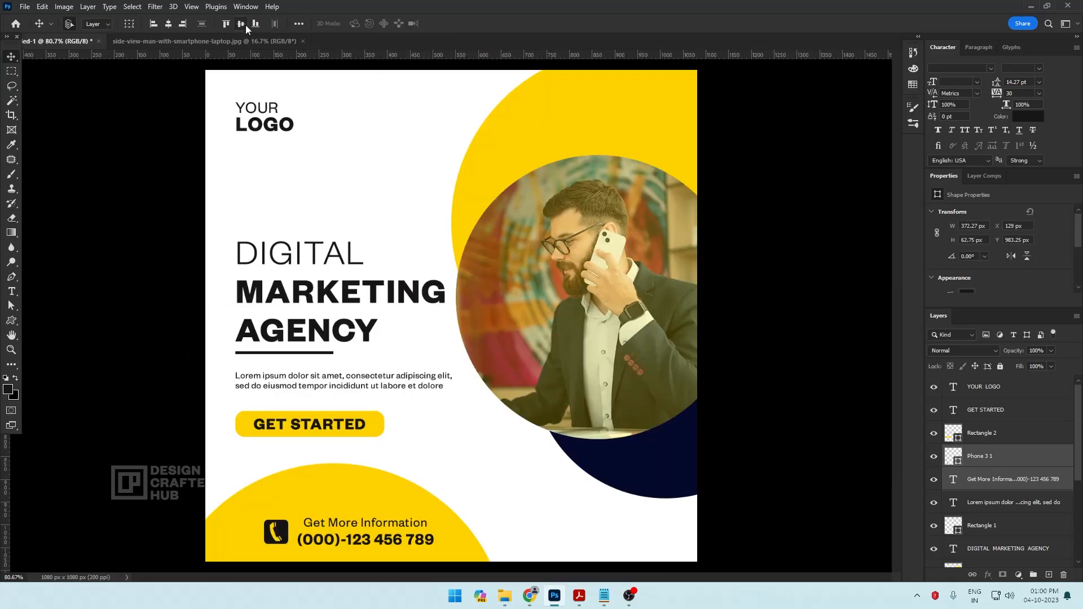
Move the lower yellow circle slightly down behind the contact information, to a Y position of about 882 px
scroll(385, 315, "down", 3)
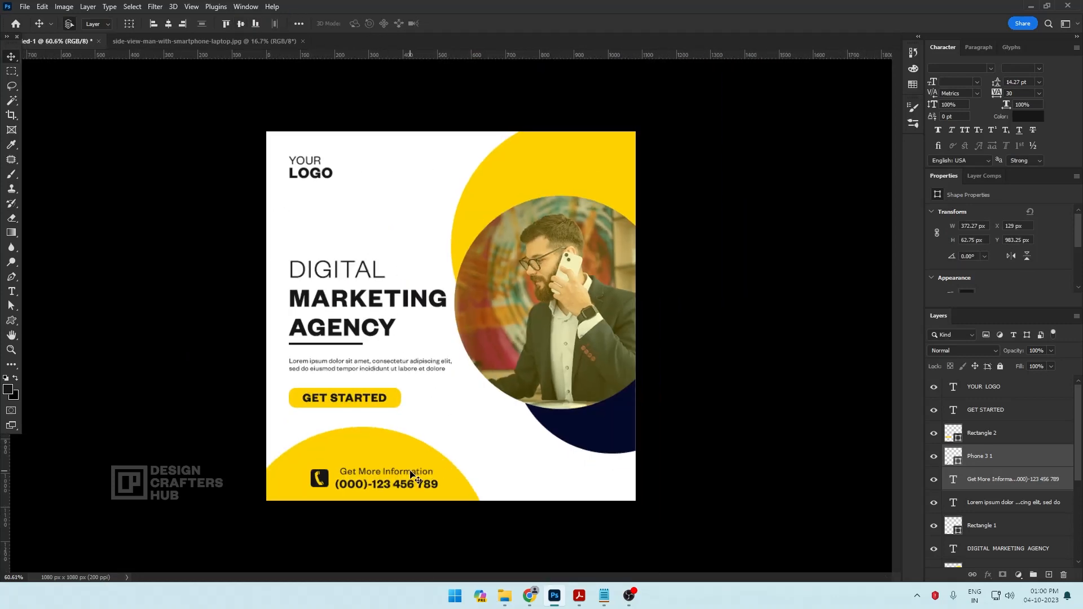
left_click_drag(410, 473, 389, 453)
left_click(395, 451)
scroll(441, 430, "up", 1)
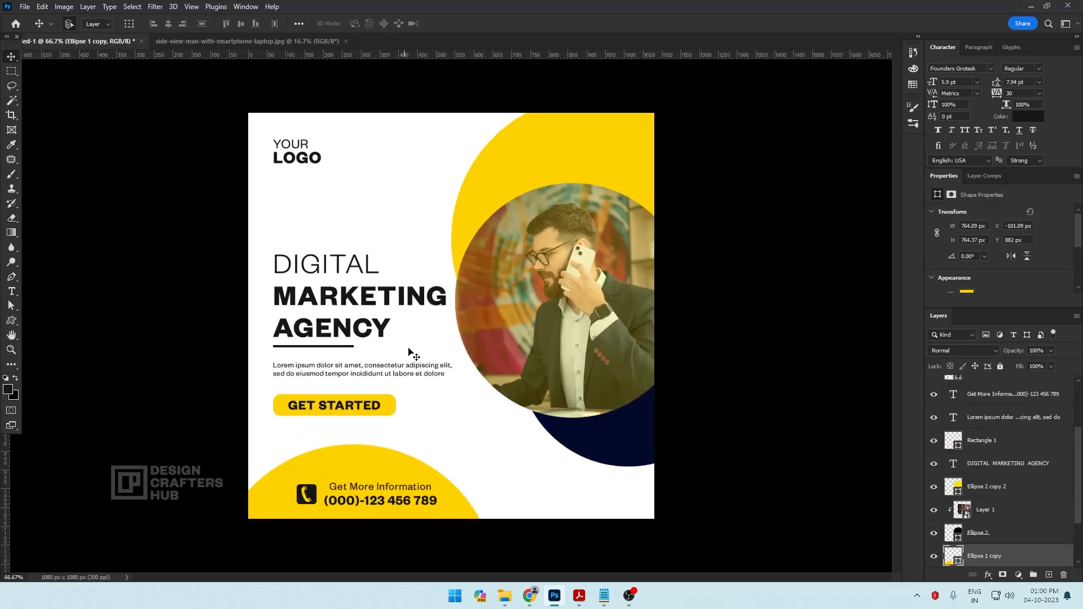
key("f")
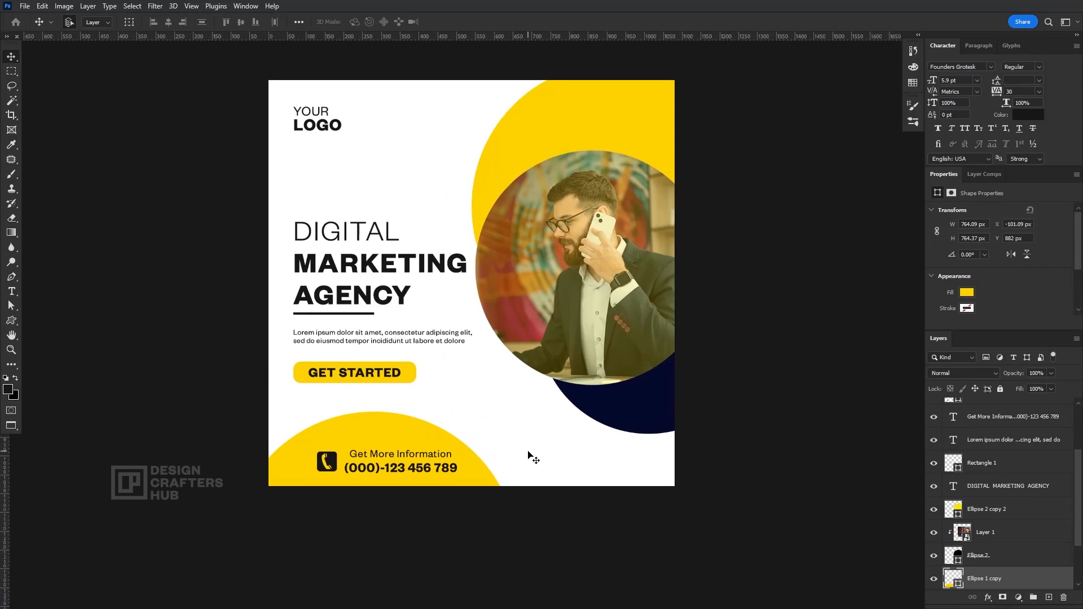
key("t")
left_click(546, 454)
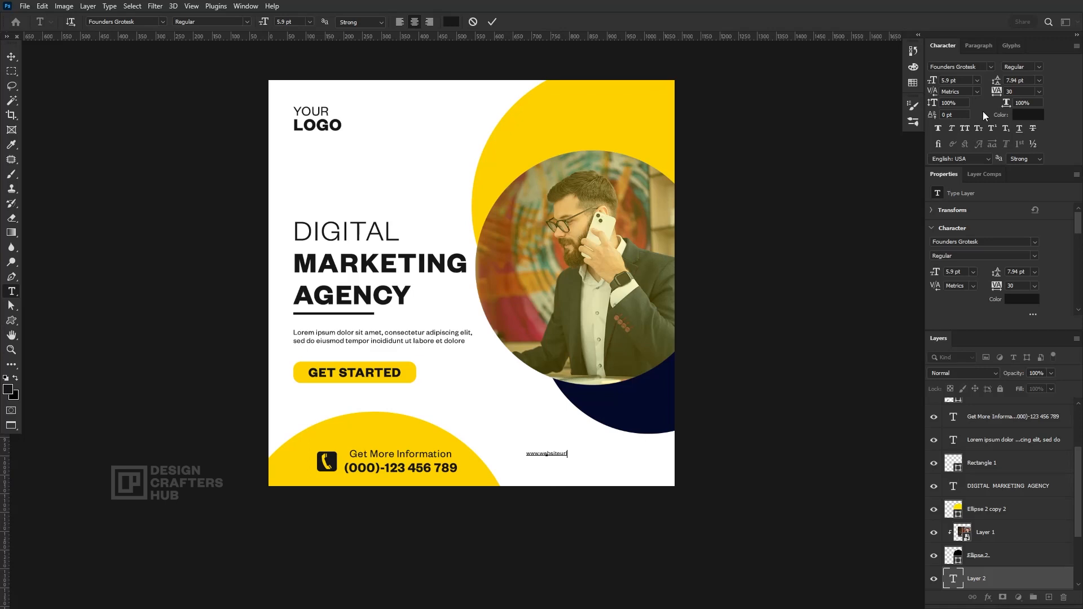
key("ctrl+a")
left_click(16, 57)
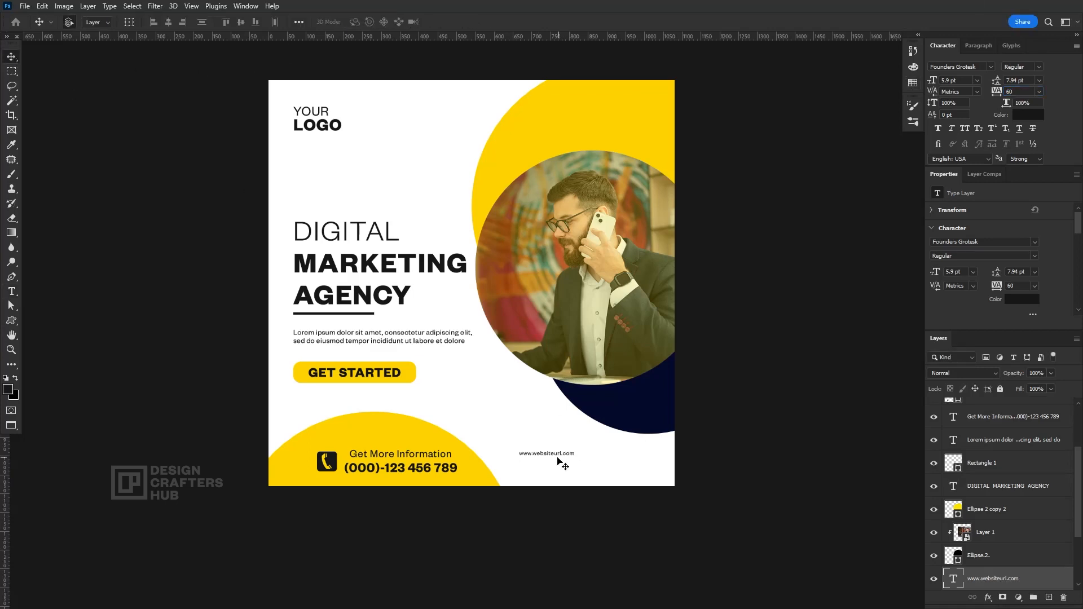
Move the website text toward the lower corner opposite the phone details and scale it up to about 12.43 pt
left_click_drag(557, 460, 644, 453)
key("ctrl+t")
left_click_drag(618, 463, 617, 413)
key("Return")
scroll(629, 475, "up", 5)
key("ctrl+t")
left_click_drag(568, 423, 568, 419)
key("Return")
scroll(601, 418, "down", 3)
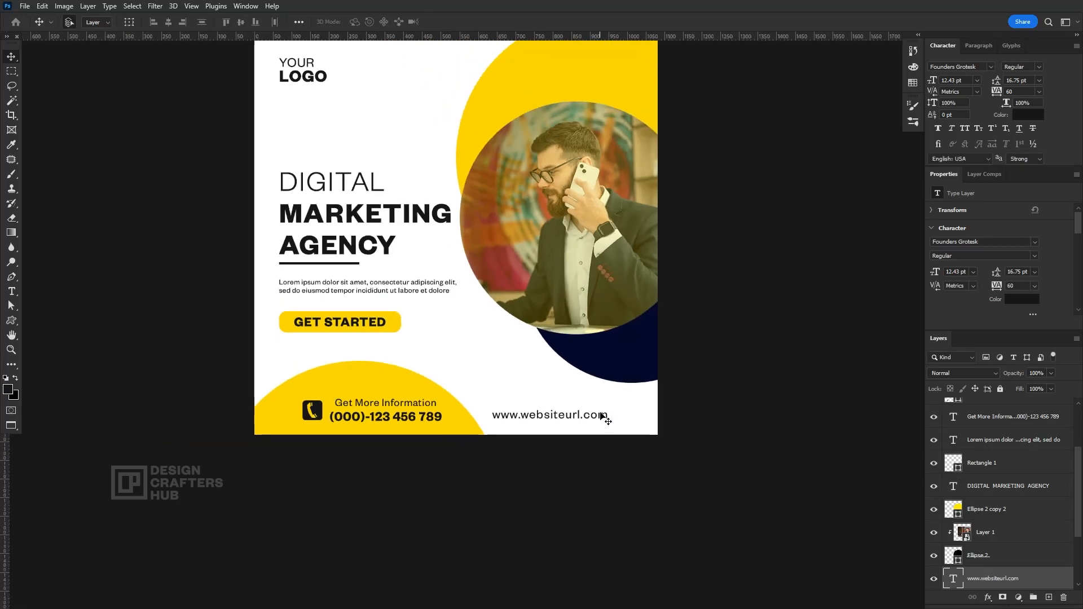
Draw a globe custom shape about 36 px wide just above the website text
left_click(12, 322)
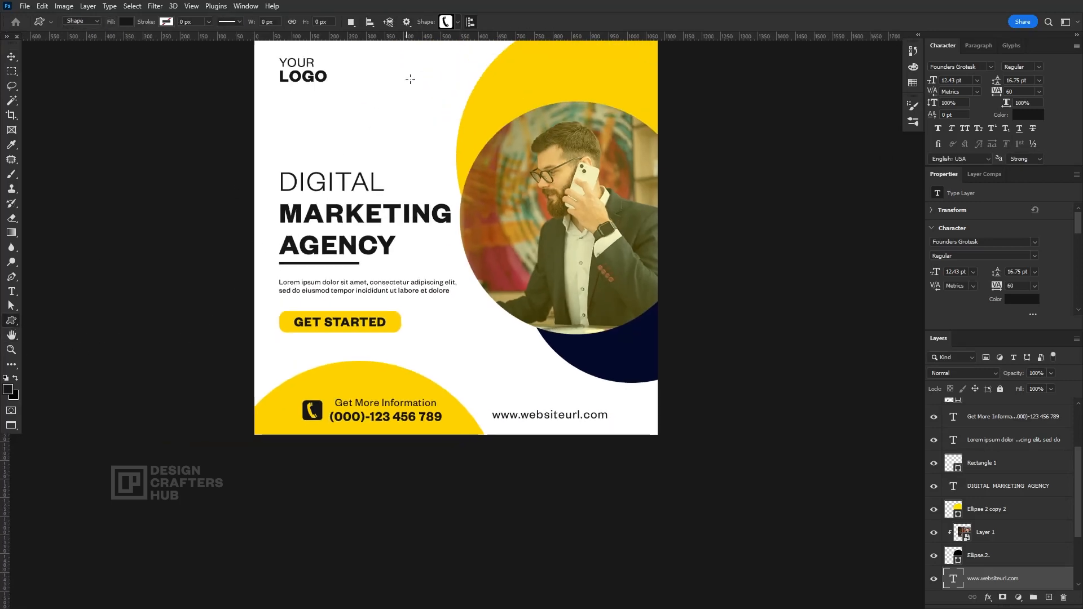
left_click(458, 23)
scroll(539, 252, "down", 4)
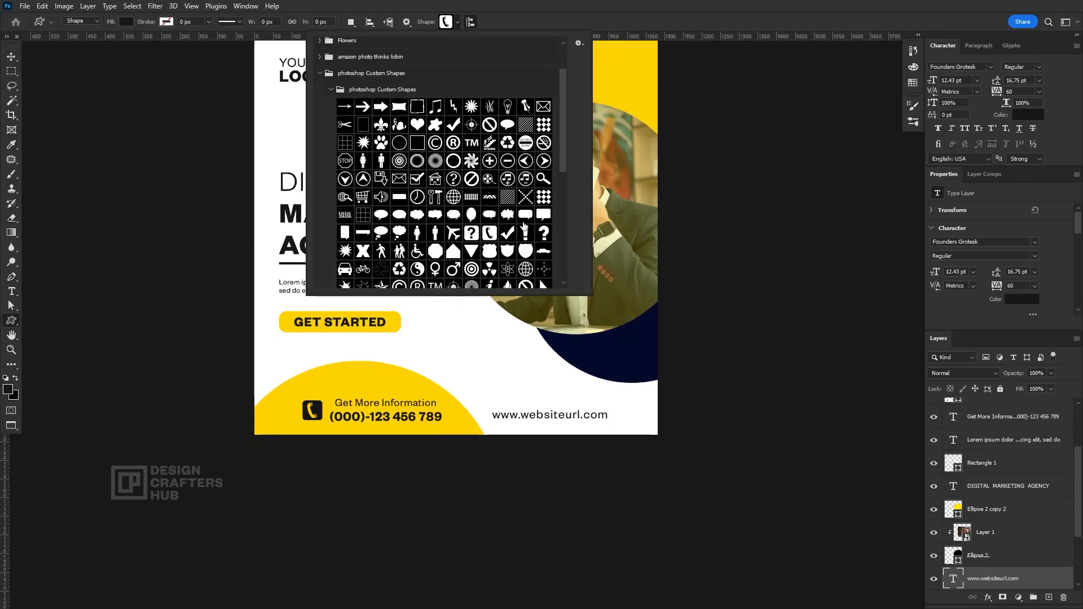
left_click(541, 245)
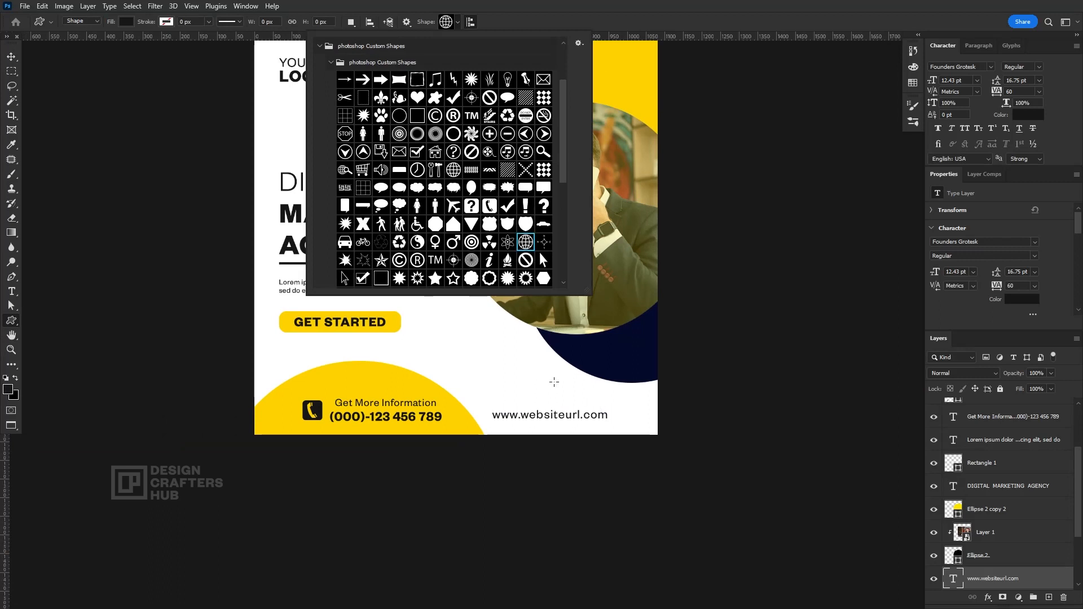
left_click_drag(553, 379, 570, 399)
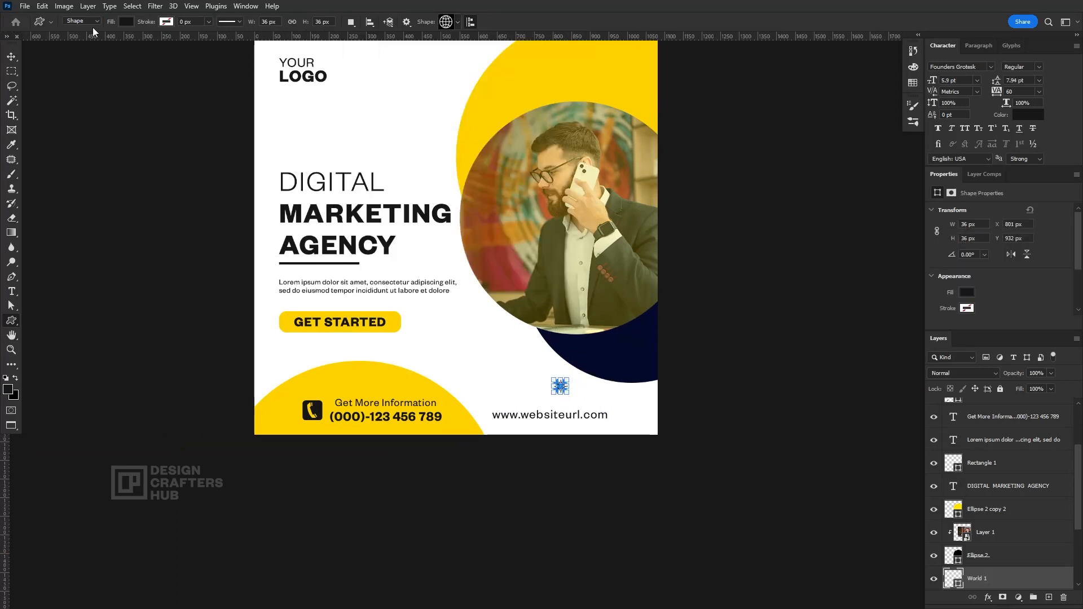
Fill the globe icon with the yellow sampled from the large upper circle
left_click(126, 21)
left_click(195, 43)
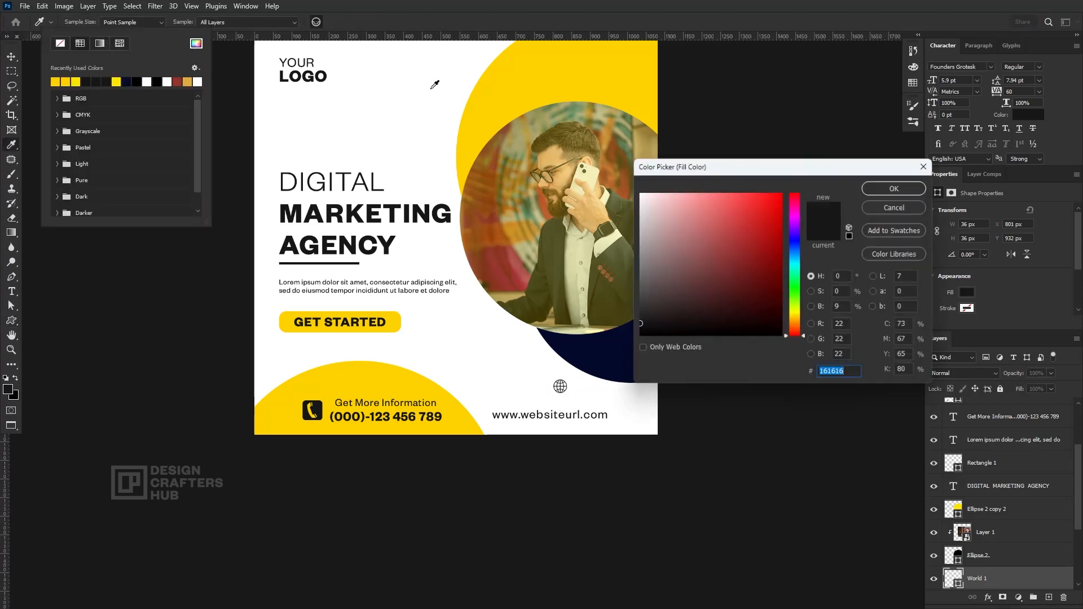
left_click(543, 72)
left_click(888, 190)
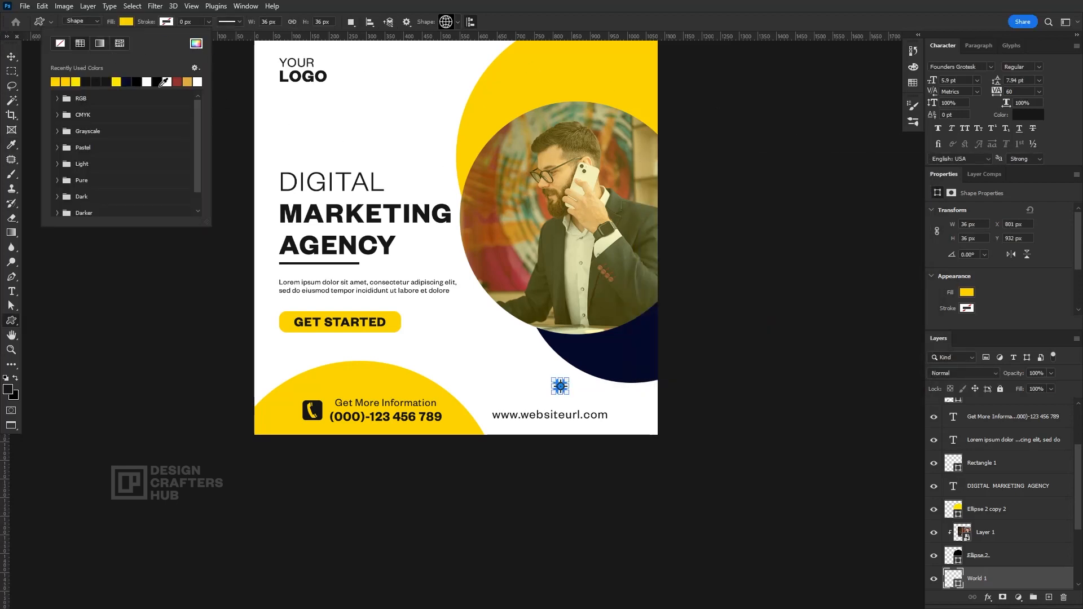
left_click(19, 58)
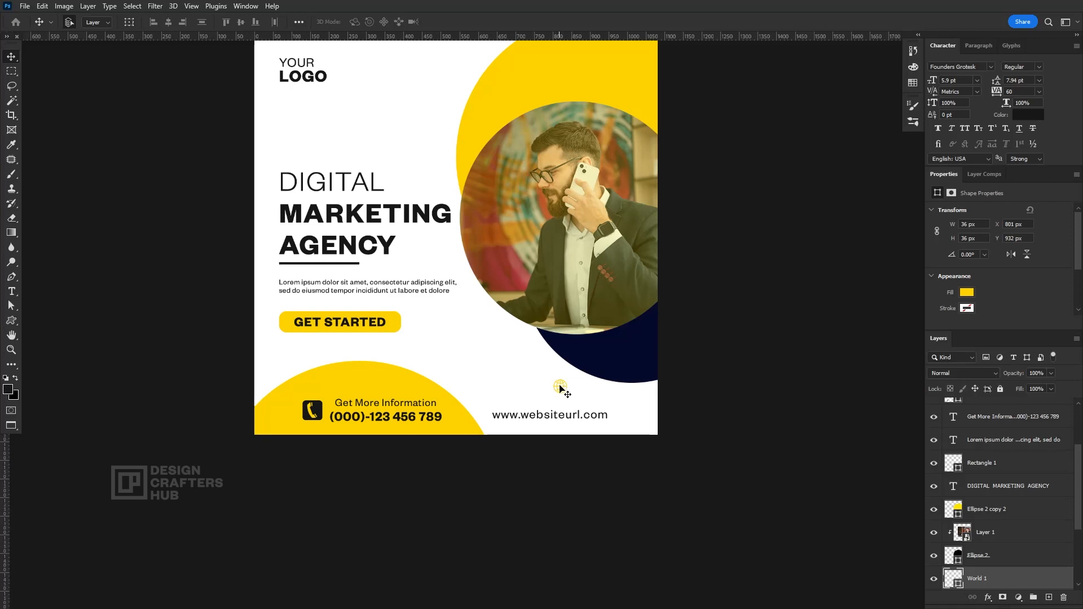
Place the globe icon right after the website text and align the vertical centers of both
left_click_drag(561, 385, 619, 418)
right_click(597, 416)
left_click(618, 422, "shift")
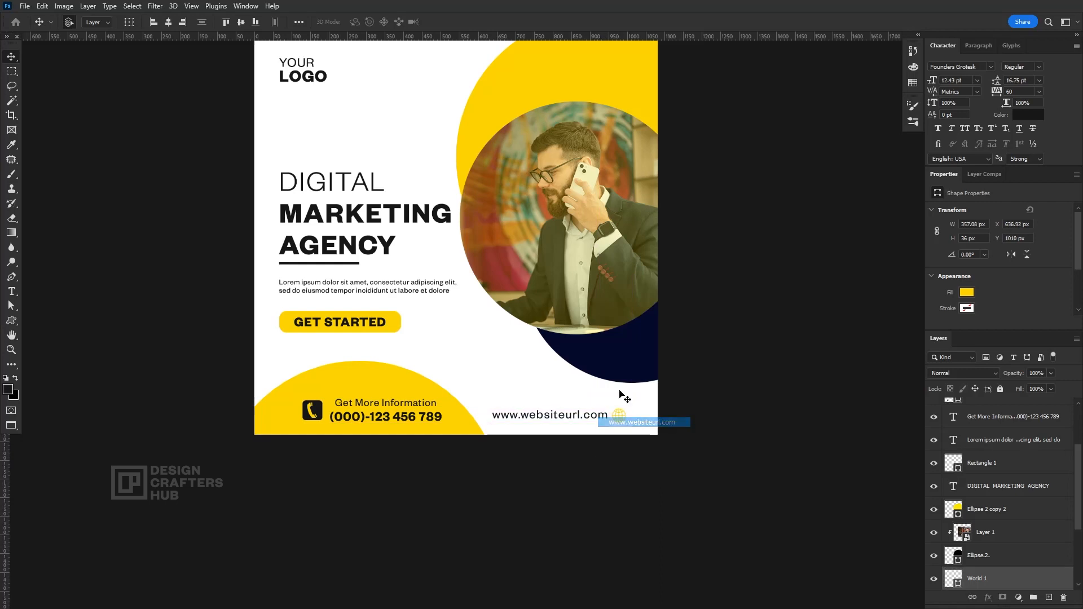
left_click(242, 22)
Nudge the website text and globe icon together toward the canvas edge, to about X 677 px and Y 1009 px
key("Right")
key("Right")
key("Right")
key("Right")
key("Right")
key("Right")
key("Right")
key("shift+Right")
key("shift+Right")
key("shift+Right")
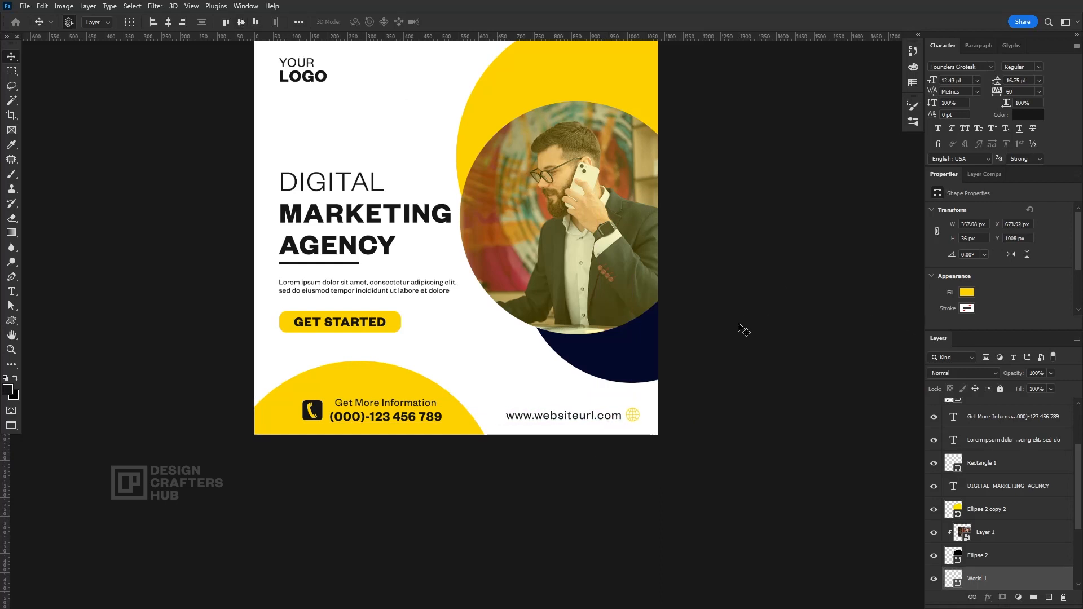
key("Up")
key("Up")
key("Up")
left_click_drag(582, 415, 584, 416)
Select the headline, its underline, the paragraph and the Get Started button, and link their layers together
scroll(612, 341, "down", 2)
left_click_drag(587, 298, 578, 357)
right_click(366, 269)
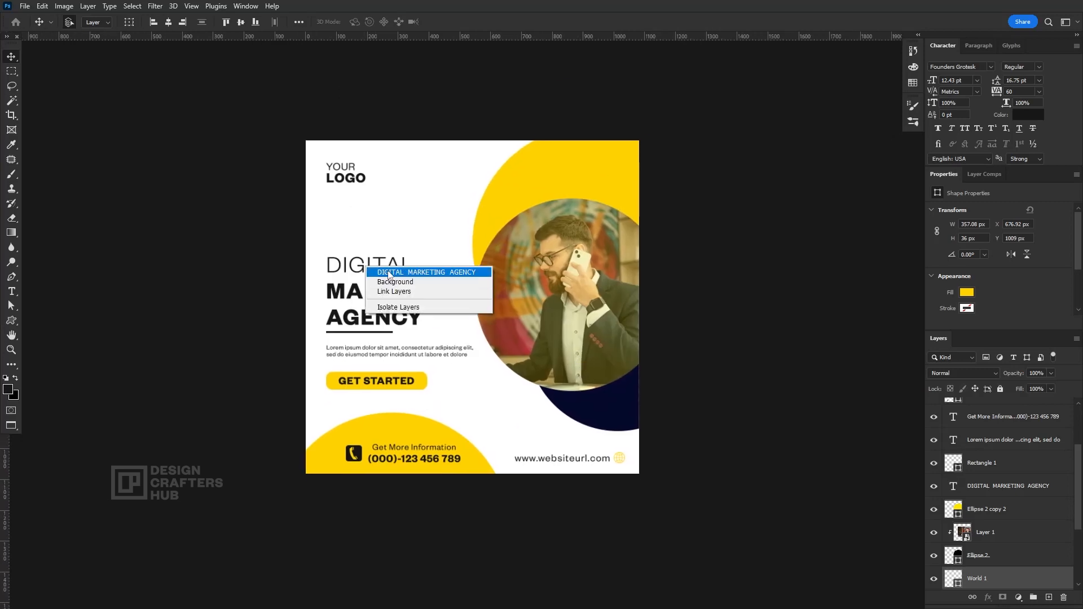
left_click(395, 273)
scroll(349, 335, "up", 1)
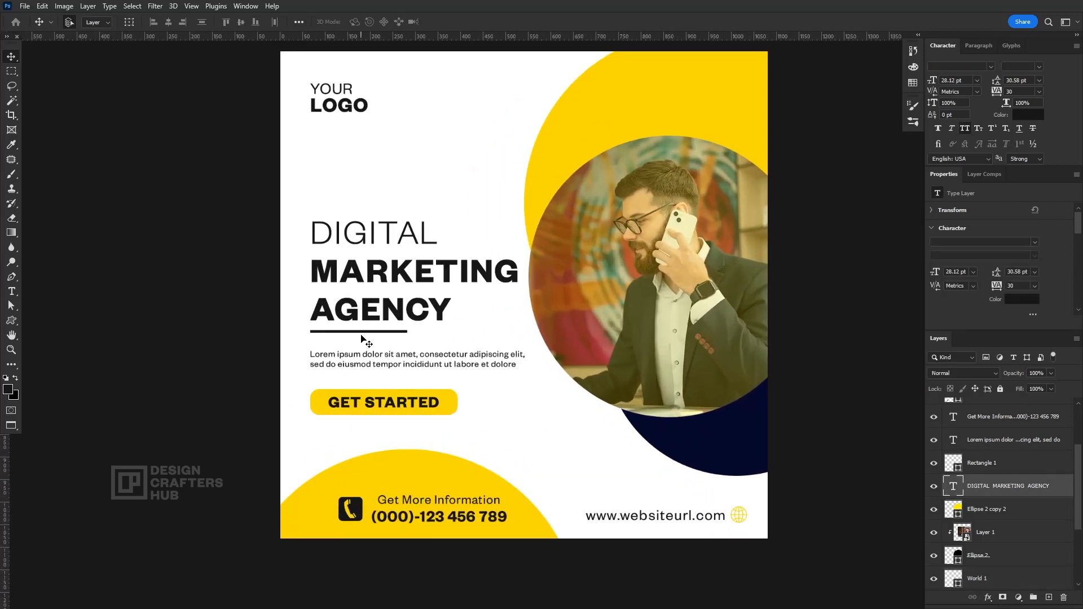
left_click_drag(362, 343, 363, 308)
right_click(373, 301)
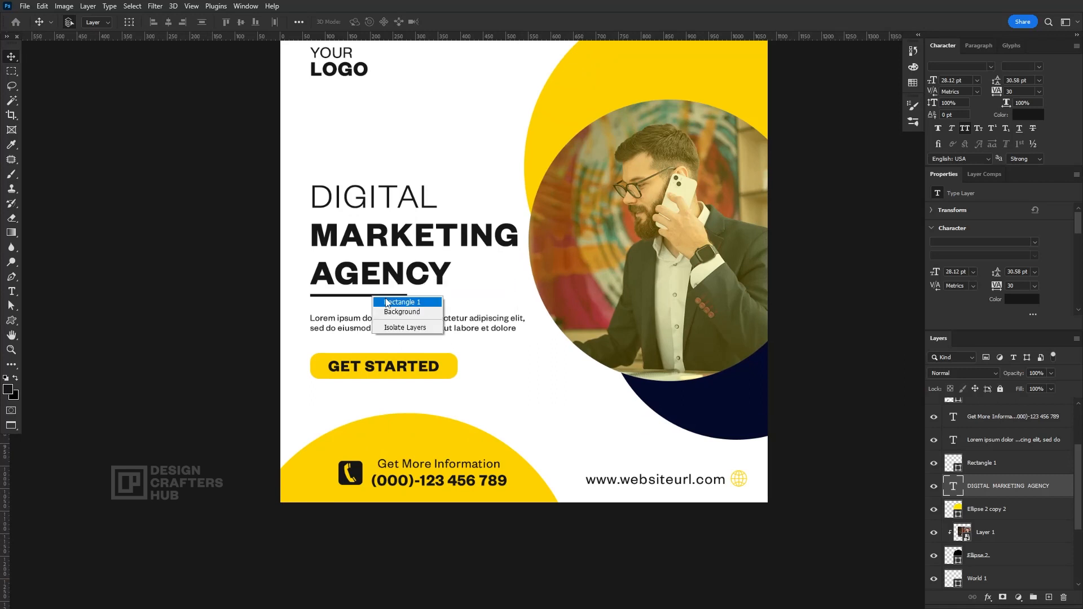
left_click(389, 302)
right_click(342, 366)
left_click(359, 373, "shift")
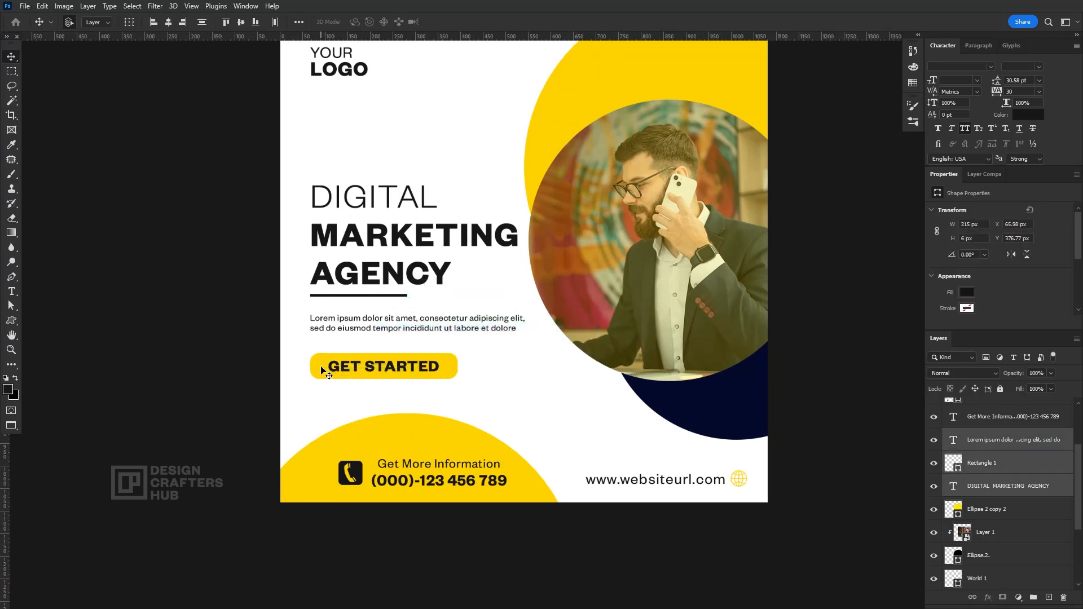
right_click(321, 368)
left_click(337, 375, "shift")
left_click(971, 598)
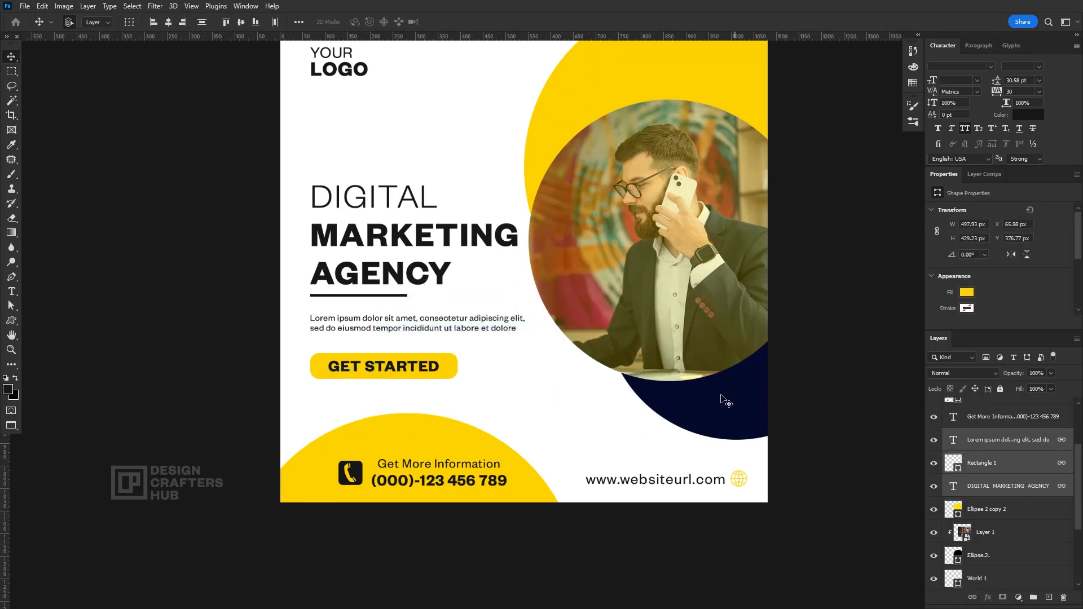
Move the linked headline, paragraph and button block up, to about X 68 px and Y 313 px
left_click_drag(400, 203, 396, 169)
scroll(425, 169, "down", 2)
key("shift+Down")
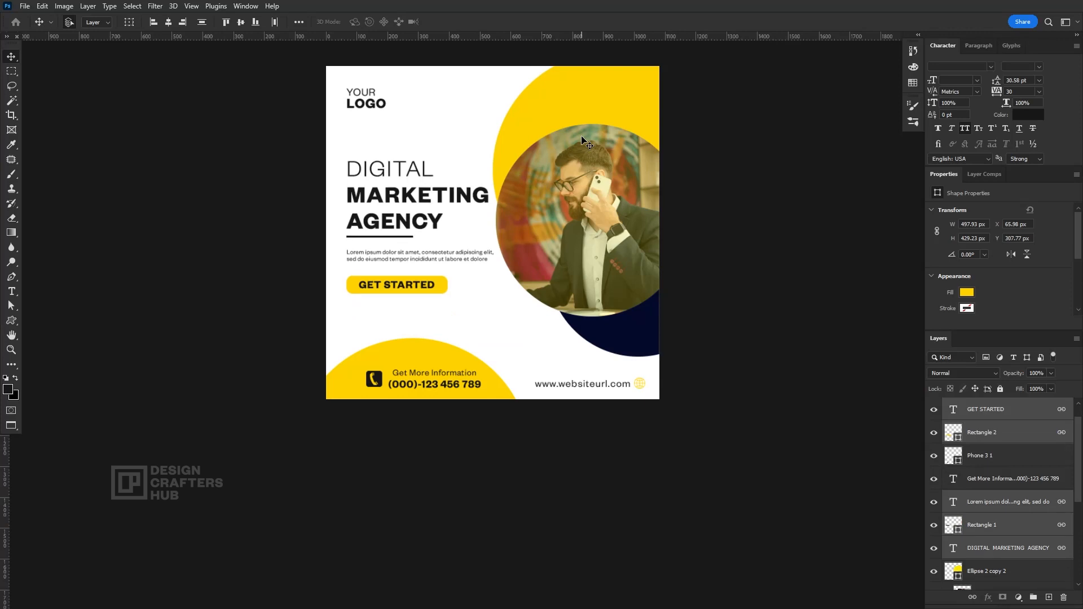
scroll(485, 195, "down", 1)
key("Down")
key("Down")
key("Down")
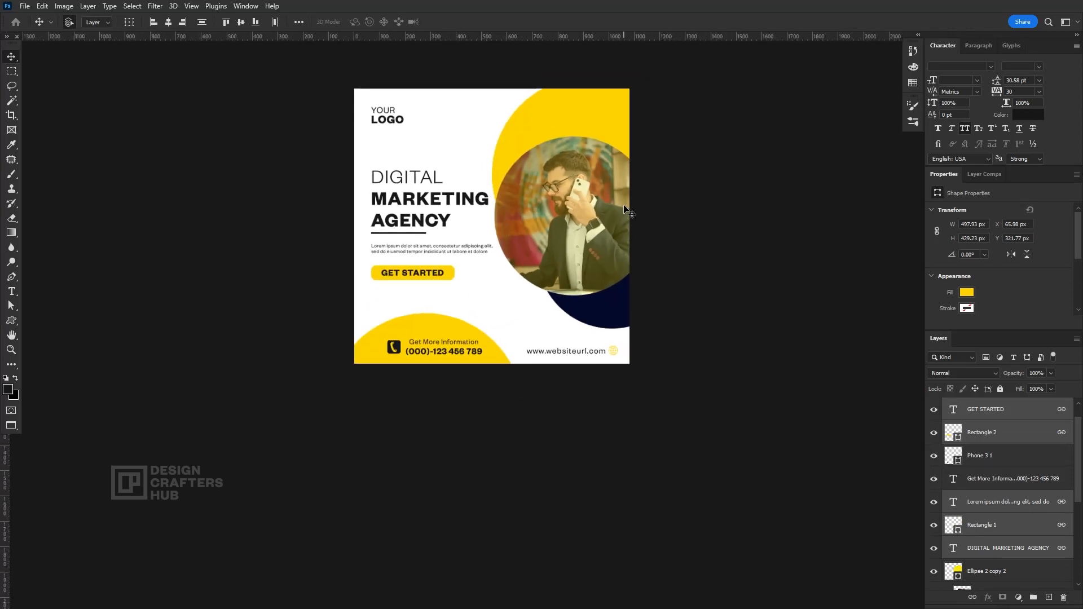
key("Right")
key("Right")
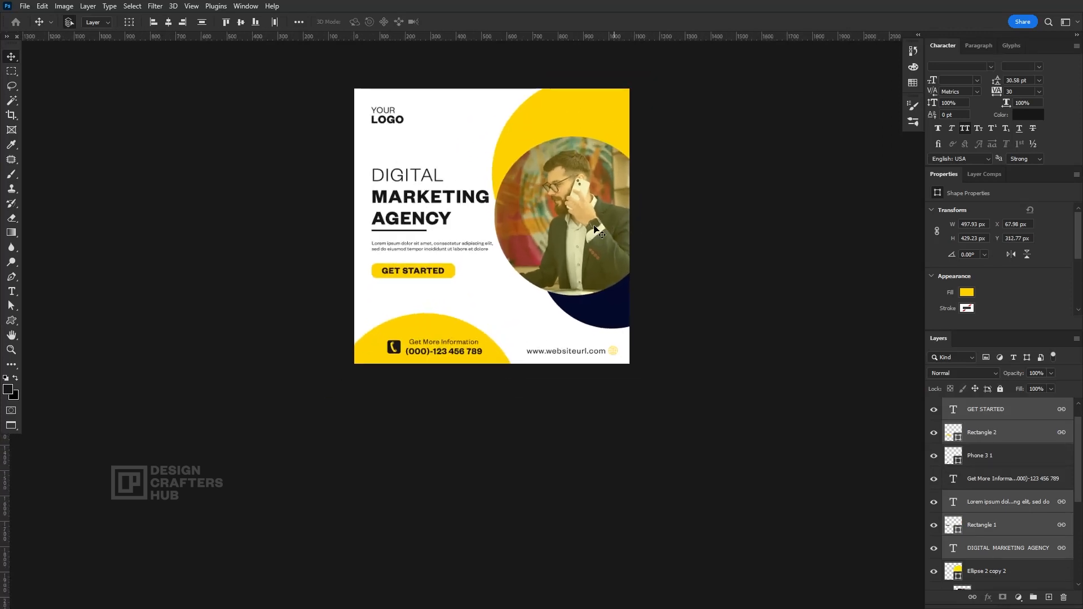
Enlarge the upper yellow circle to about 785 px, position it at about X 548 px and Y -50 px, and deselect it
scroll(588, 228, "down", 2)
left_click_drag(584, 244, 503, 293)
scroll(504, 294, "up", 1)
left_click_drag(511, 163, 509, 170)
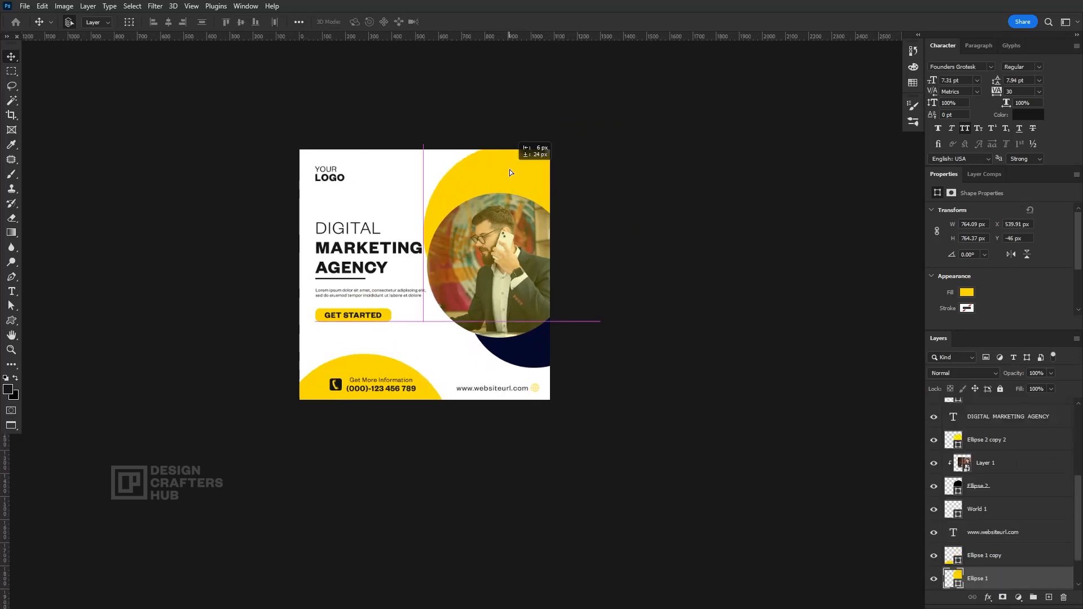
scroll(573, 223, "down", 5)
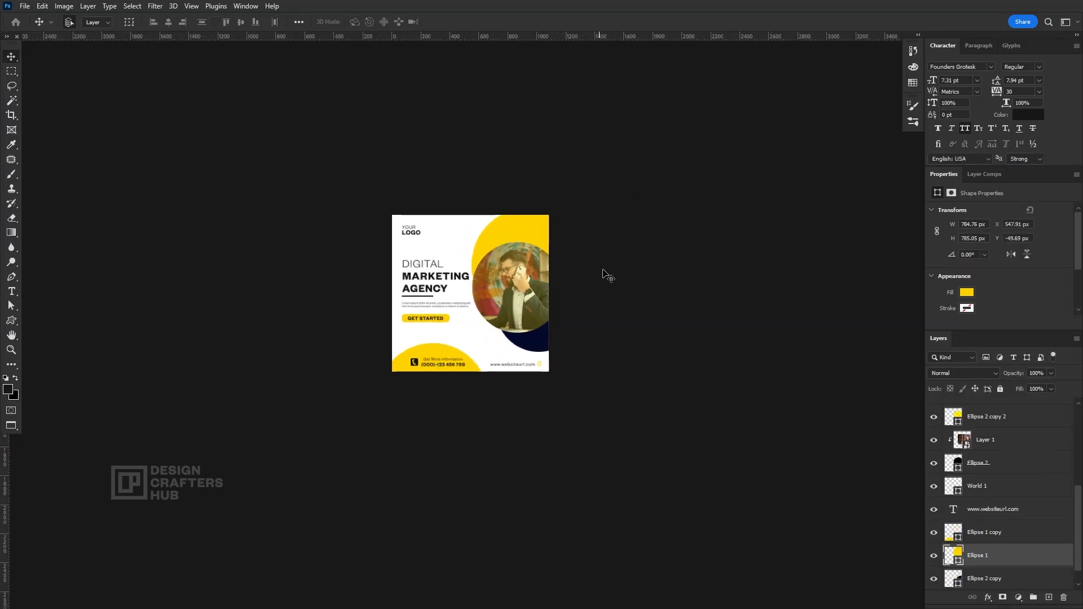
scroll(604, 272, "up", 2)
left_click_drag(613, 277, 711, 327)
scroll(616, 298, "up", 2)
scroll(616, 298, "up", 3)
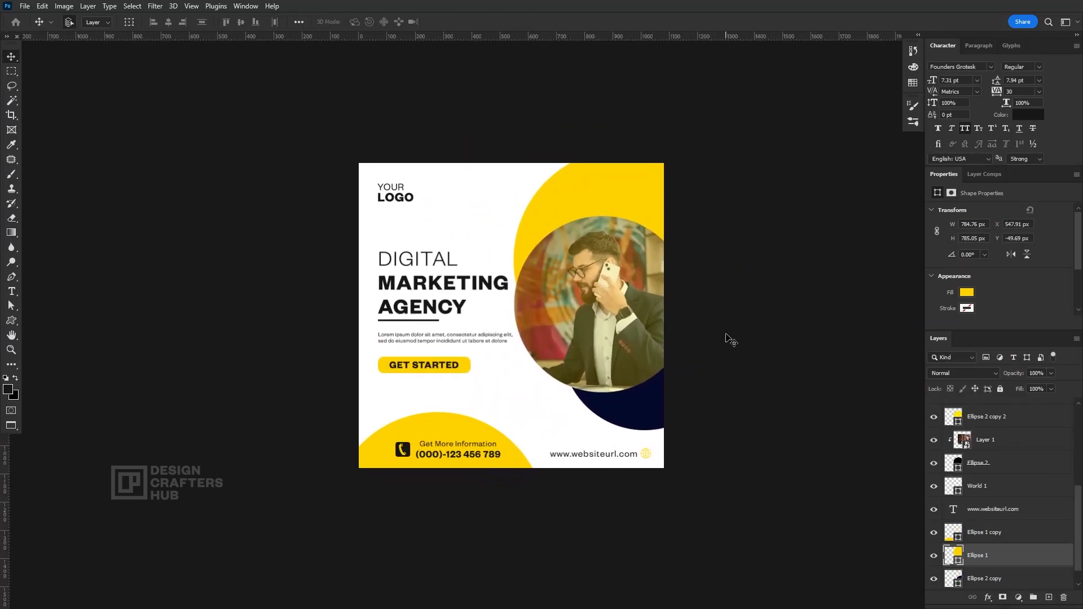
scroll(728, 339, "up", 1)
left_click(751, 352)
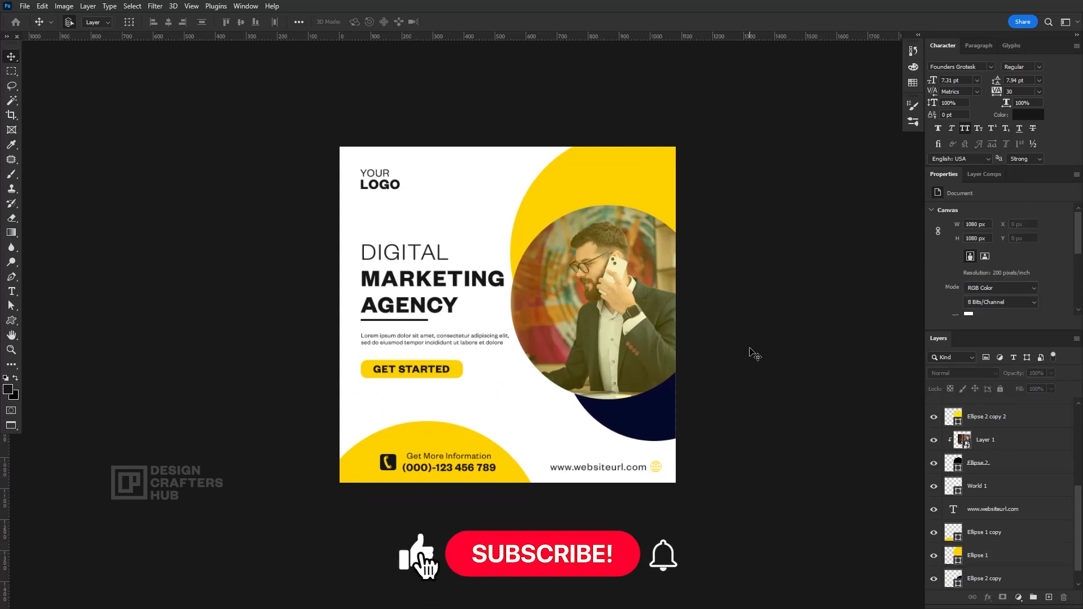